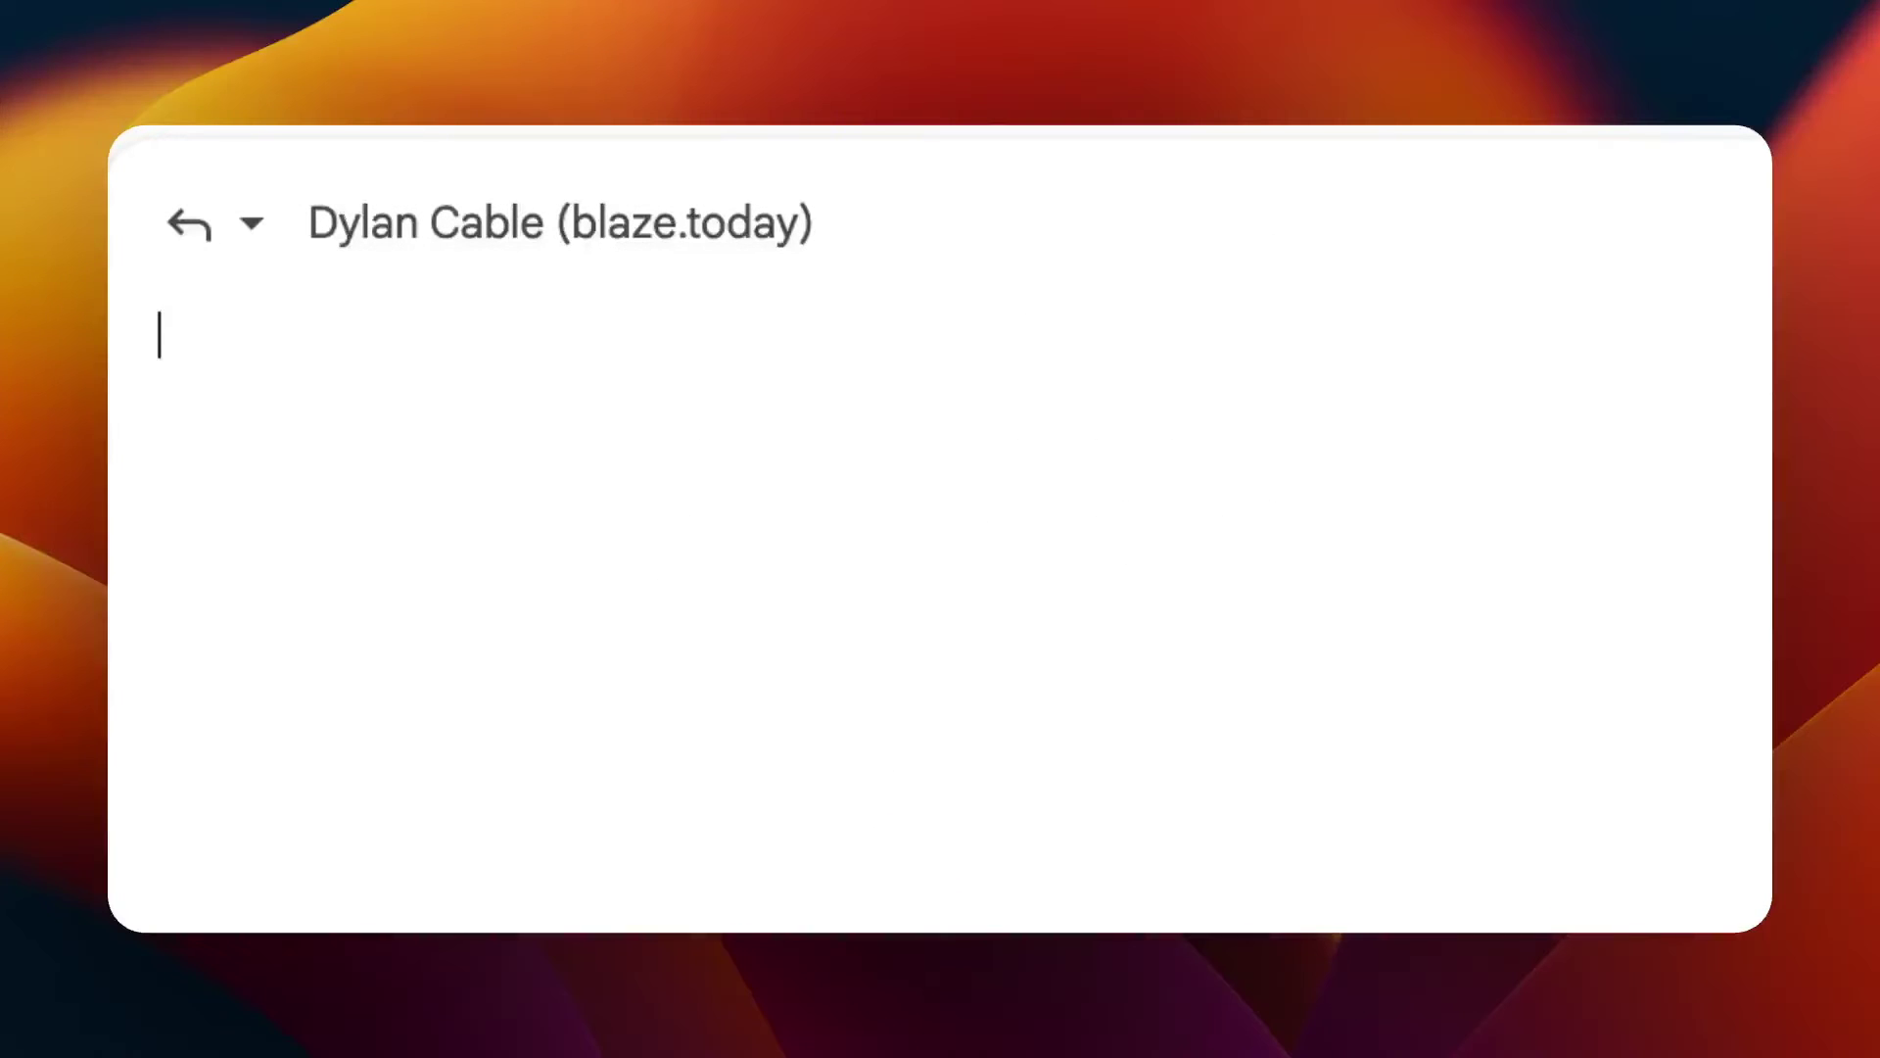
Insert the /respond snippet into the Gmail reply with Escalation needed selected as the situation.
type("/hi")
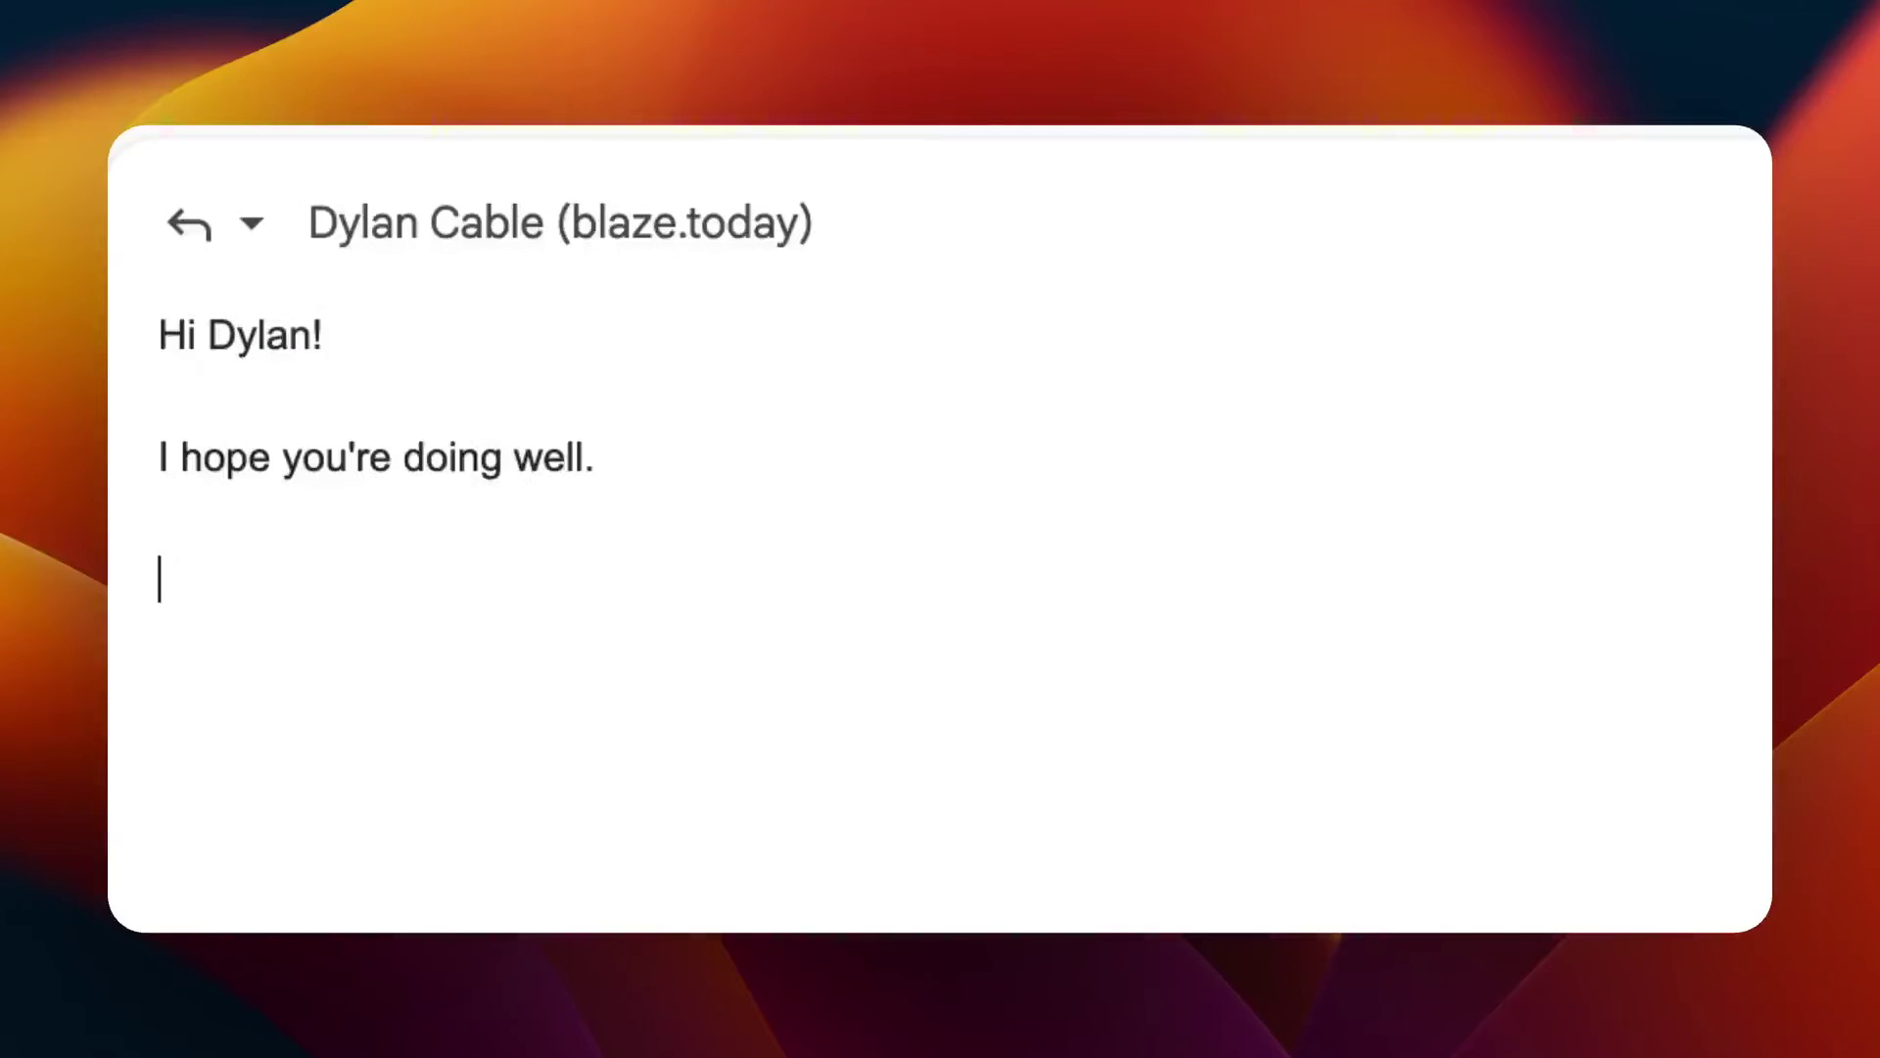
type("/meet to discuss our current project.")
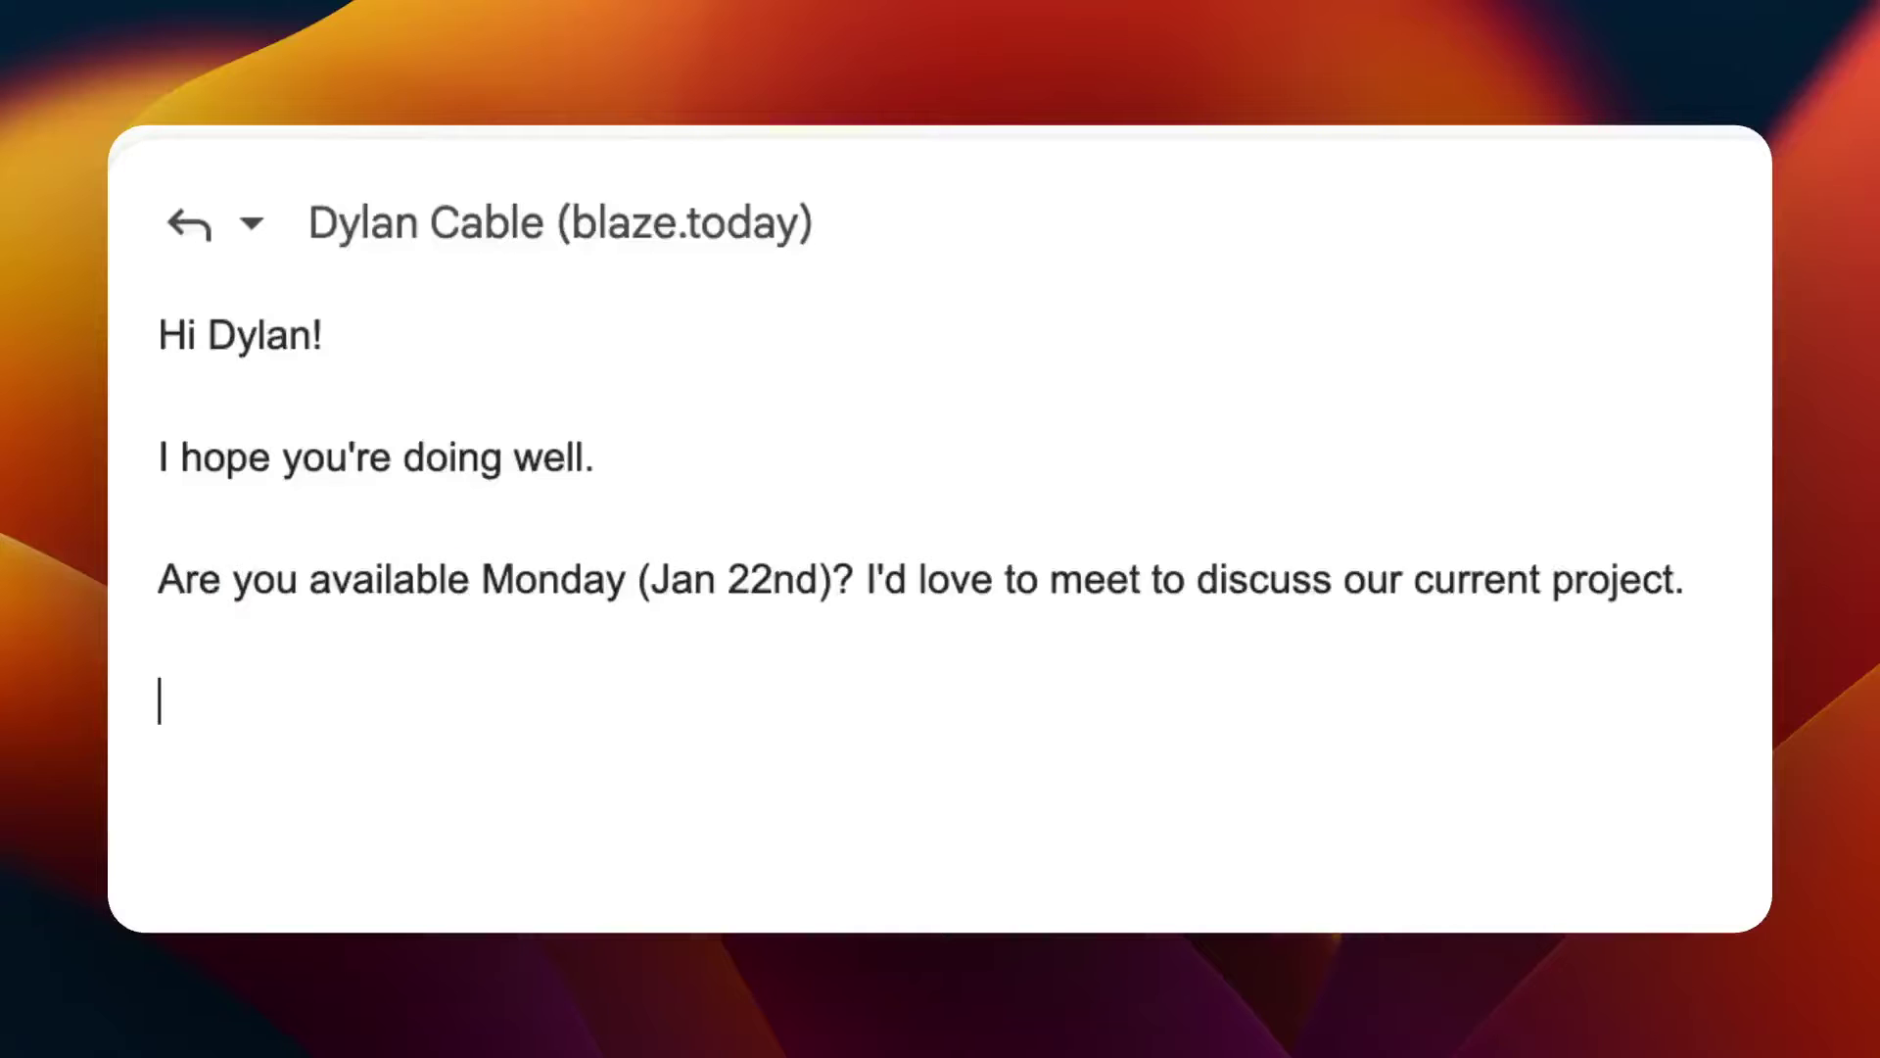
type("/br")
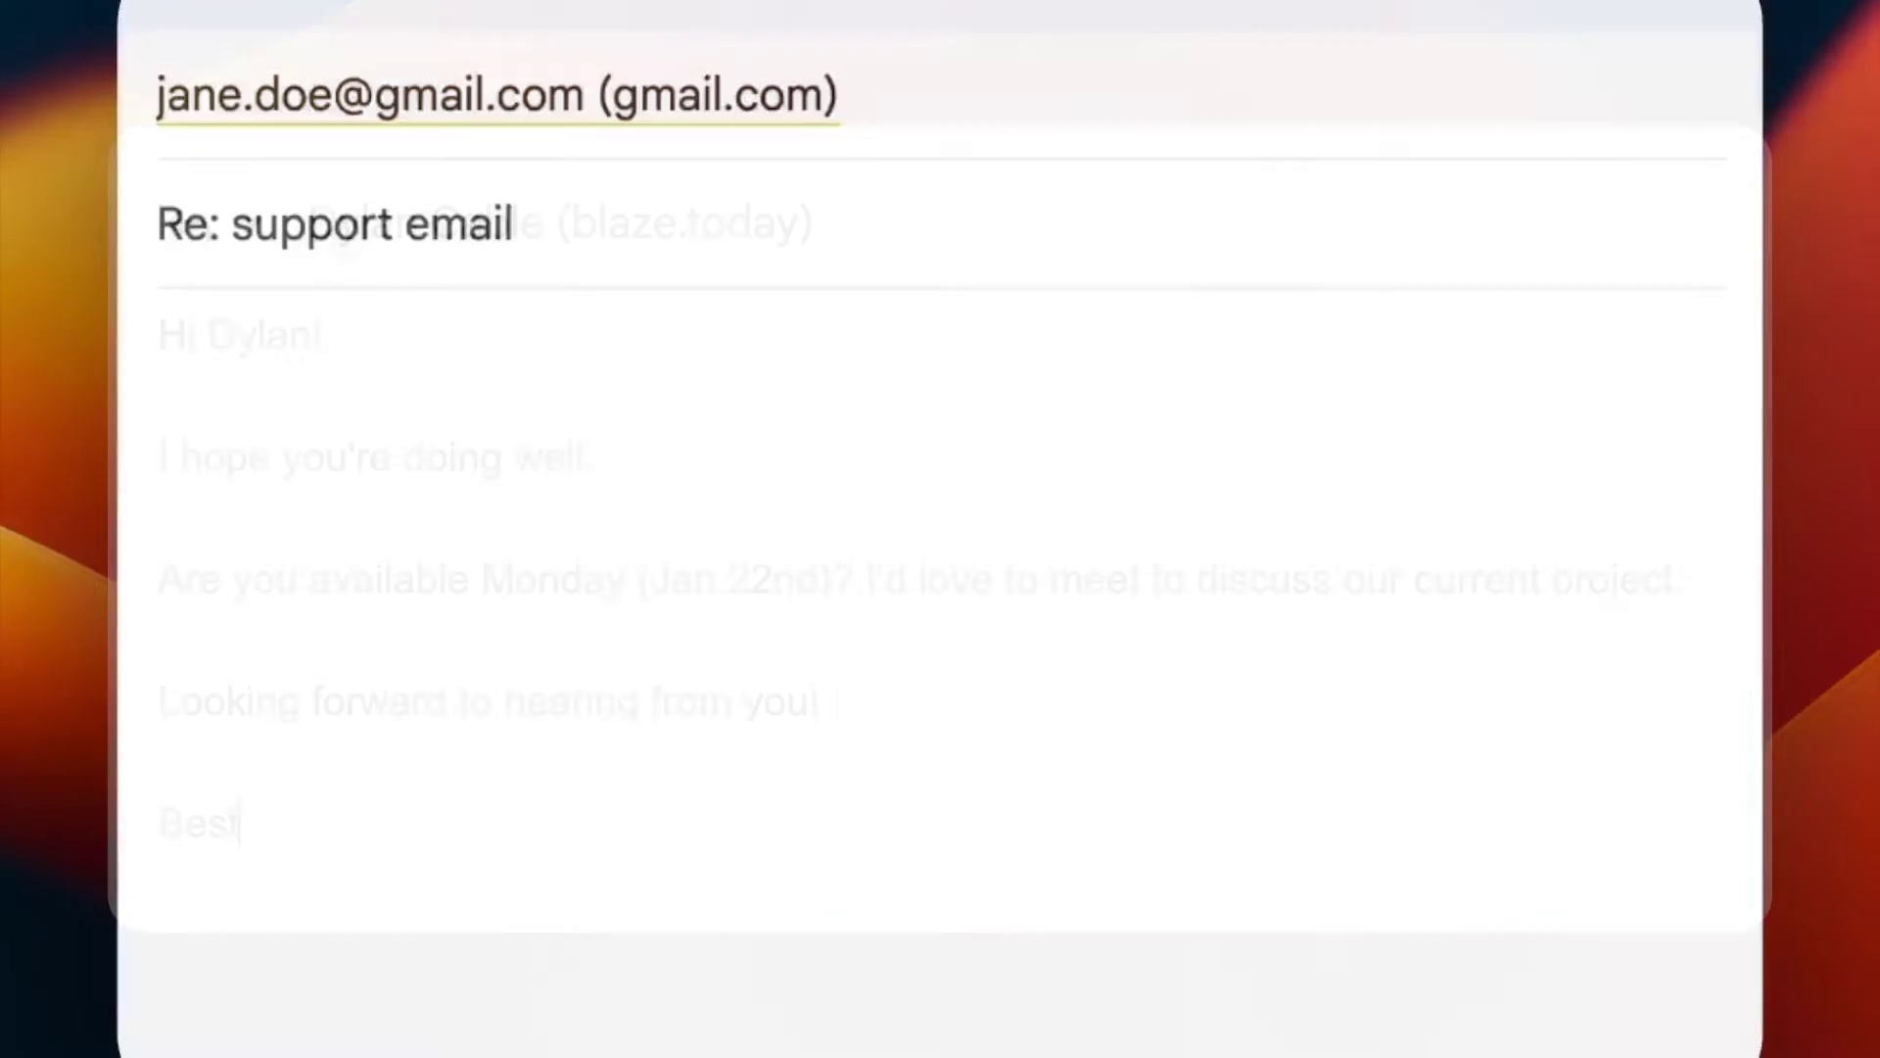
type("/respond")
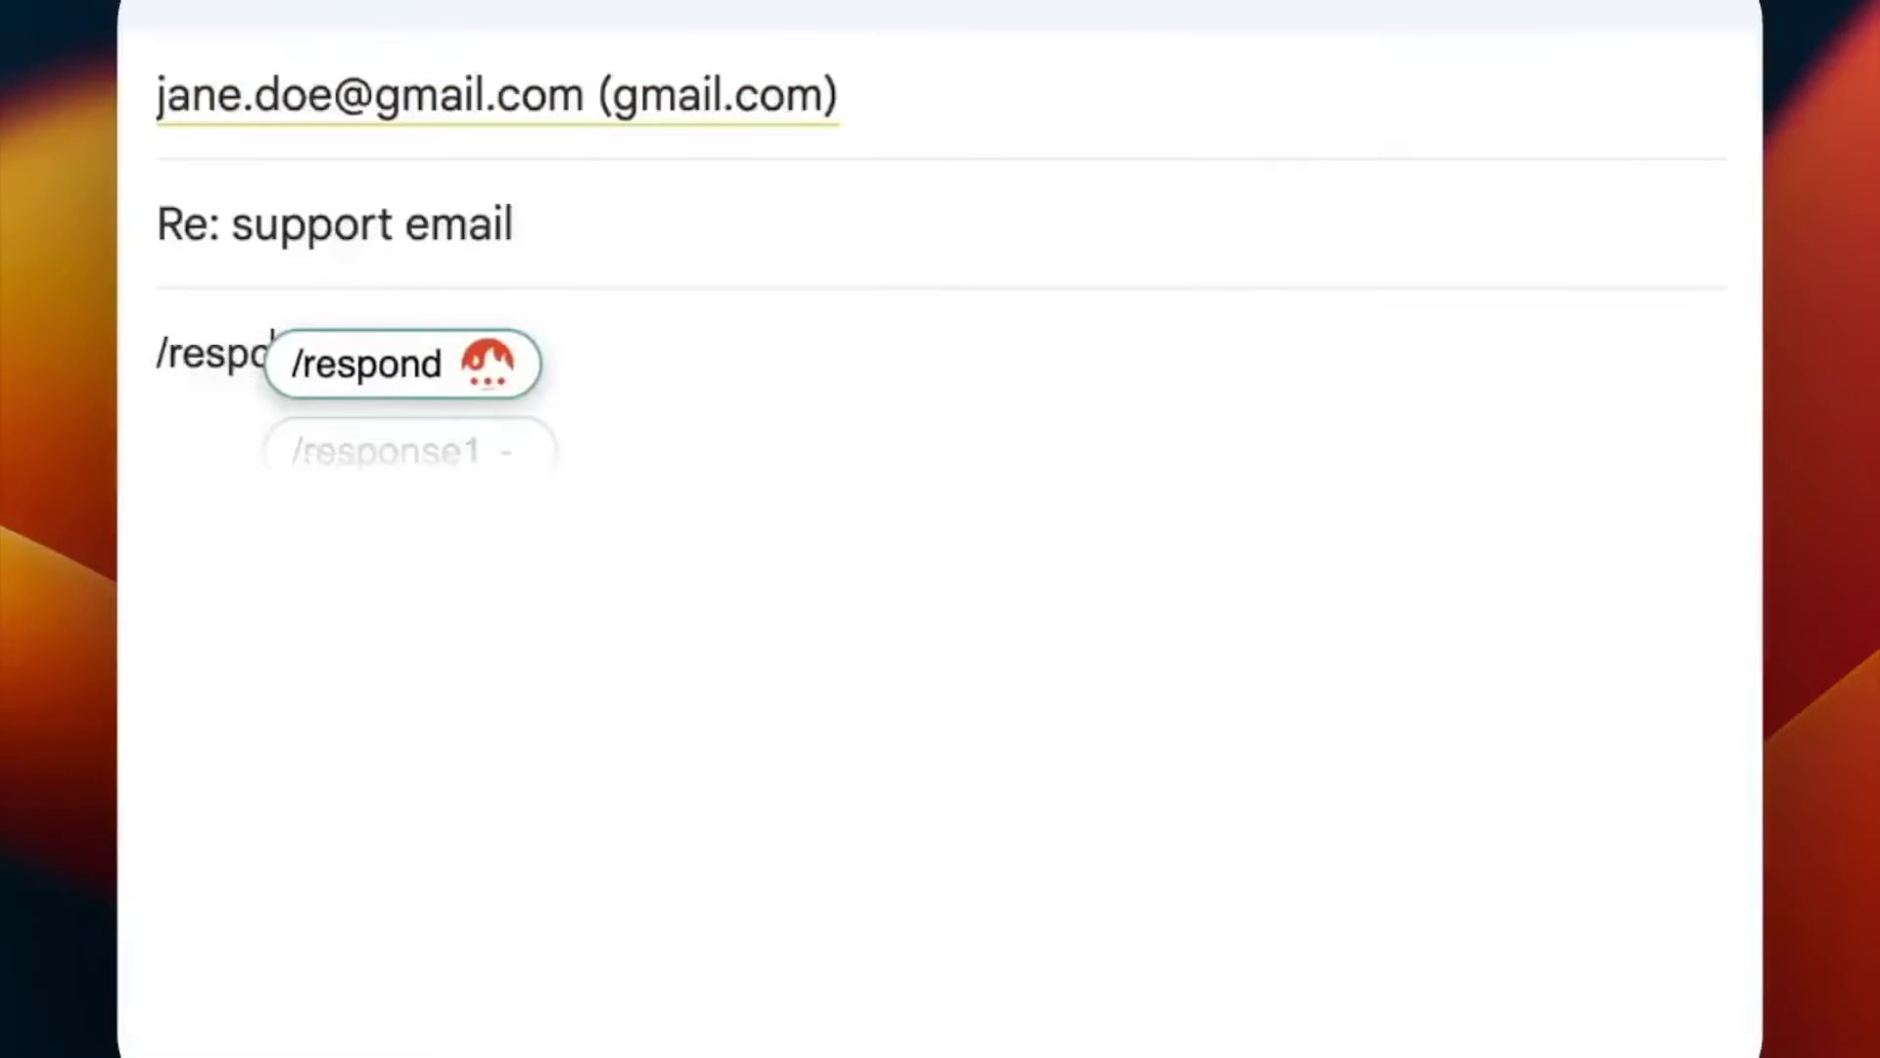
key("space")
key("Down")
key("Return")
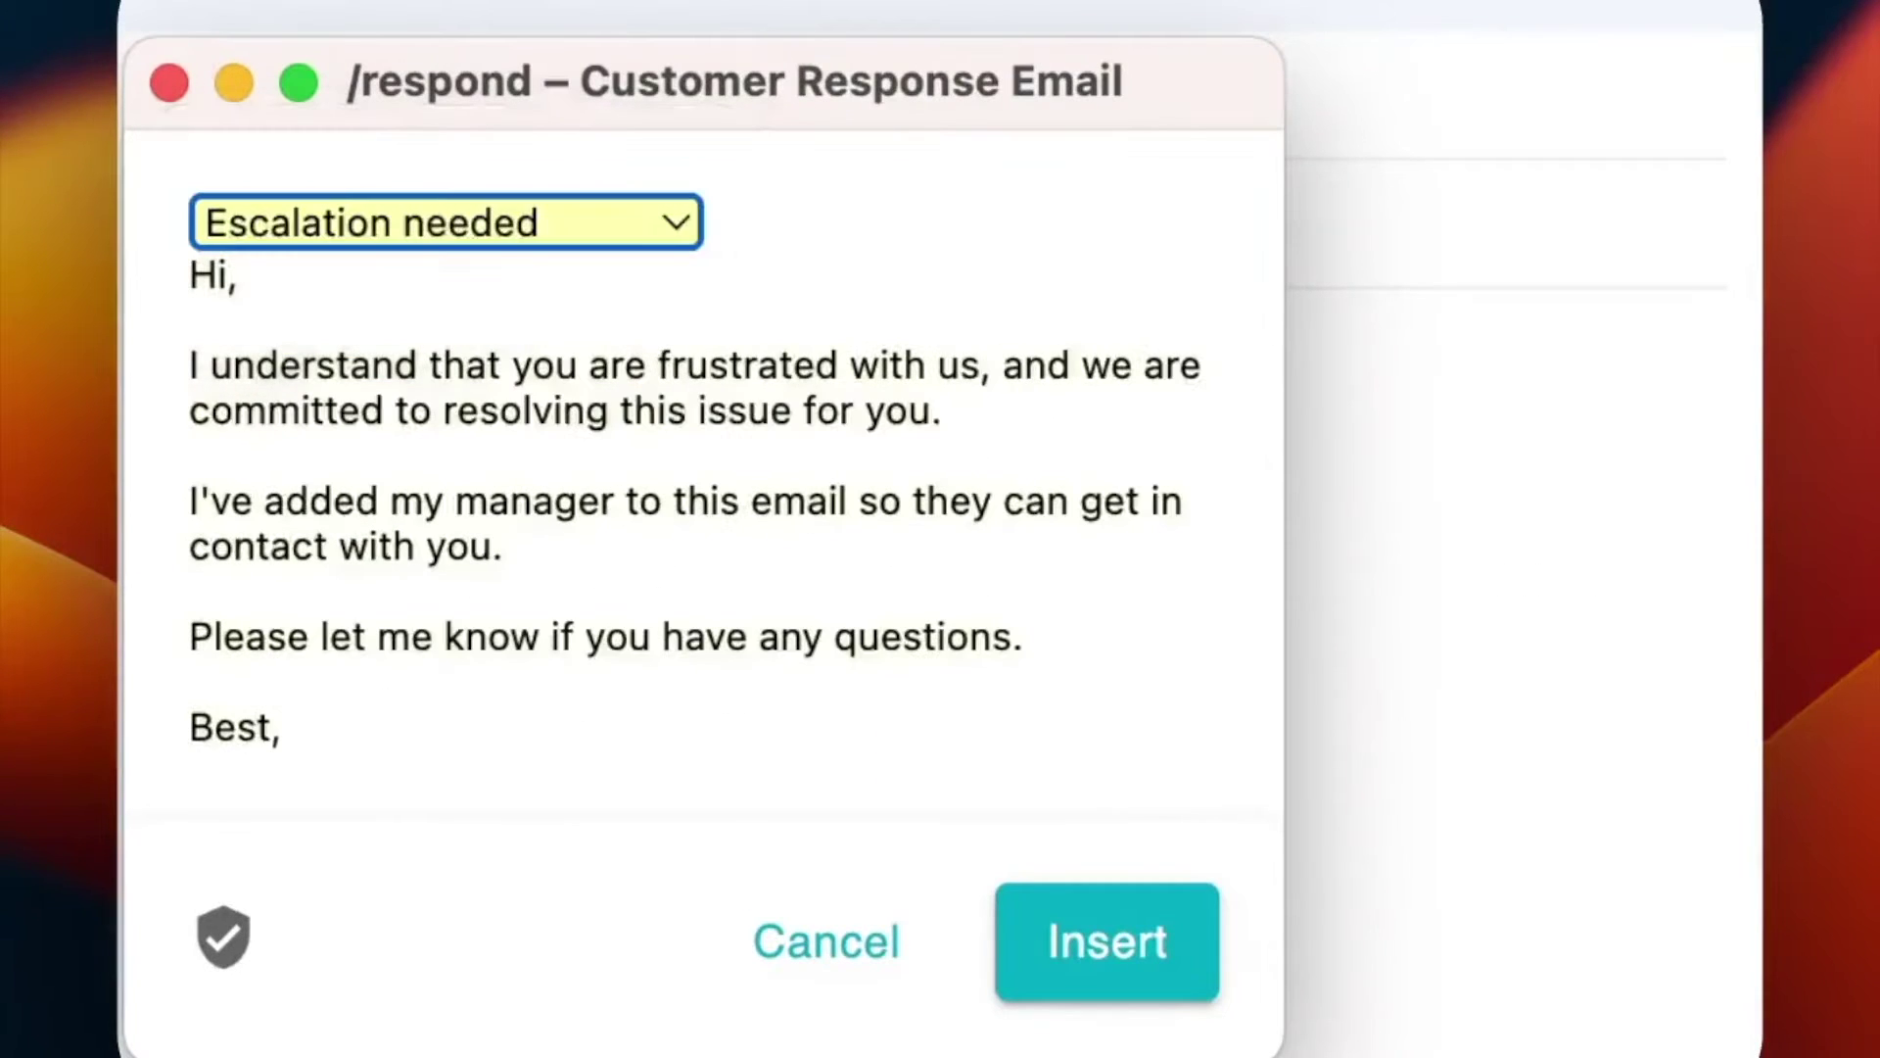
key("Tab")
key("Return")
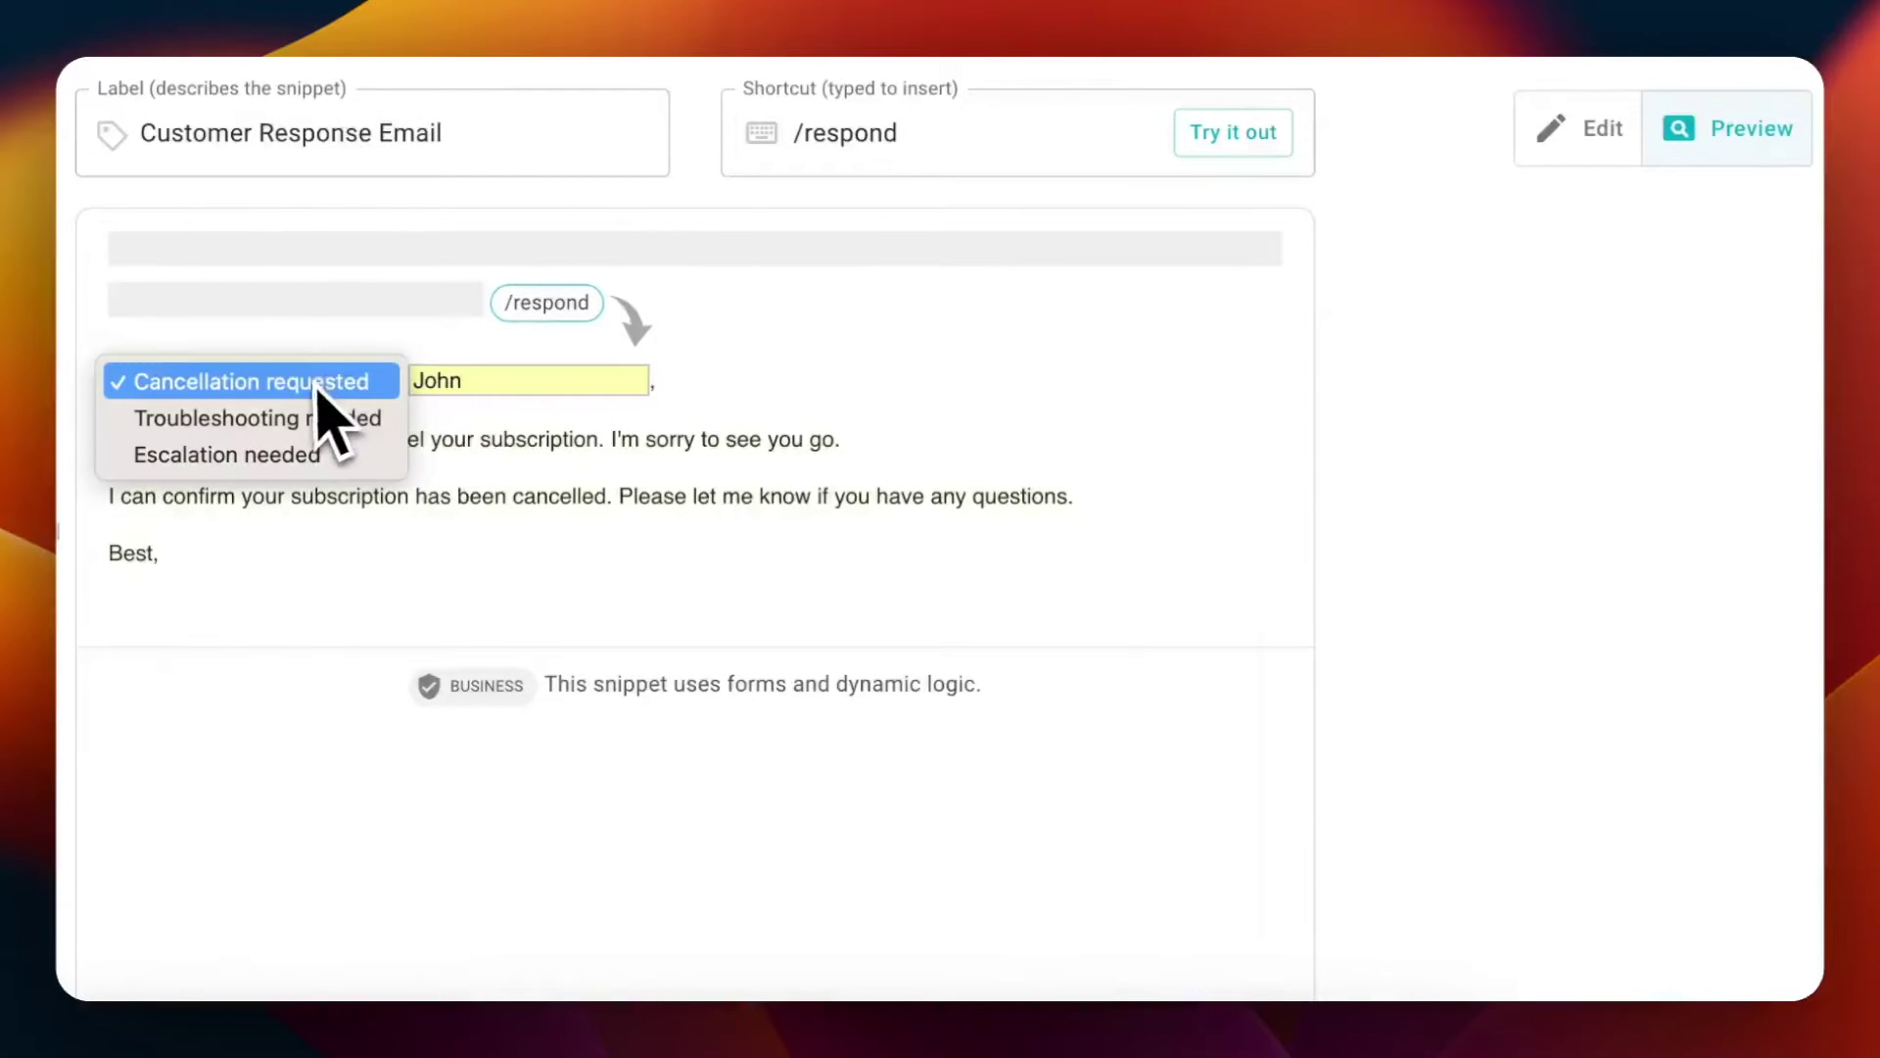
Switch the preview's situation to Troubleshooting needed, then to Escalation needed.
left_click(316, 419)
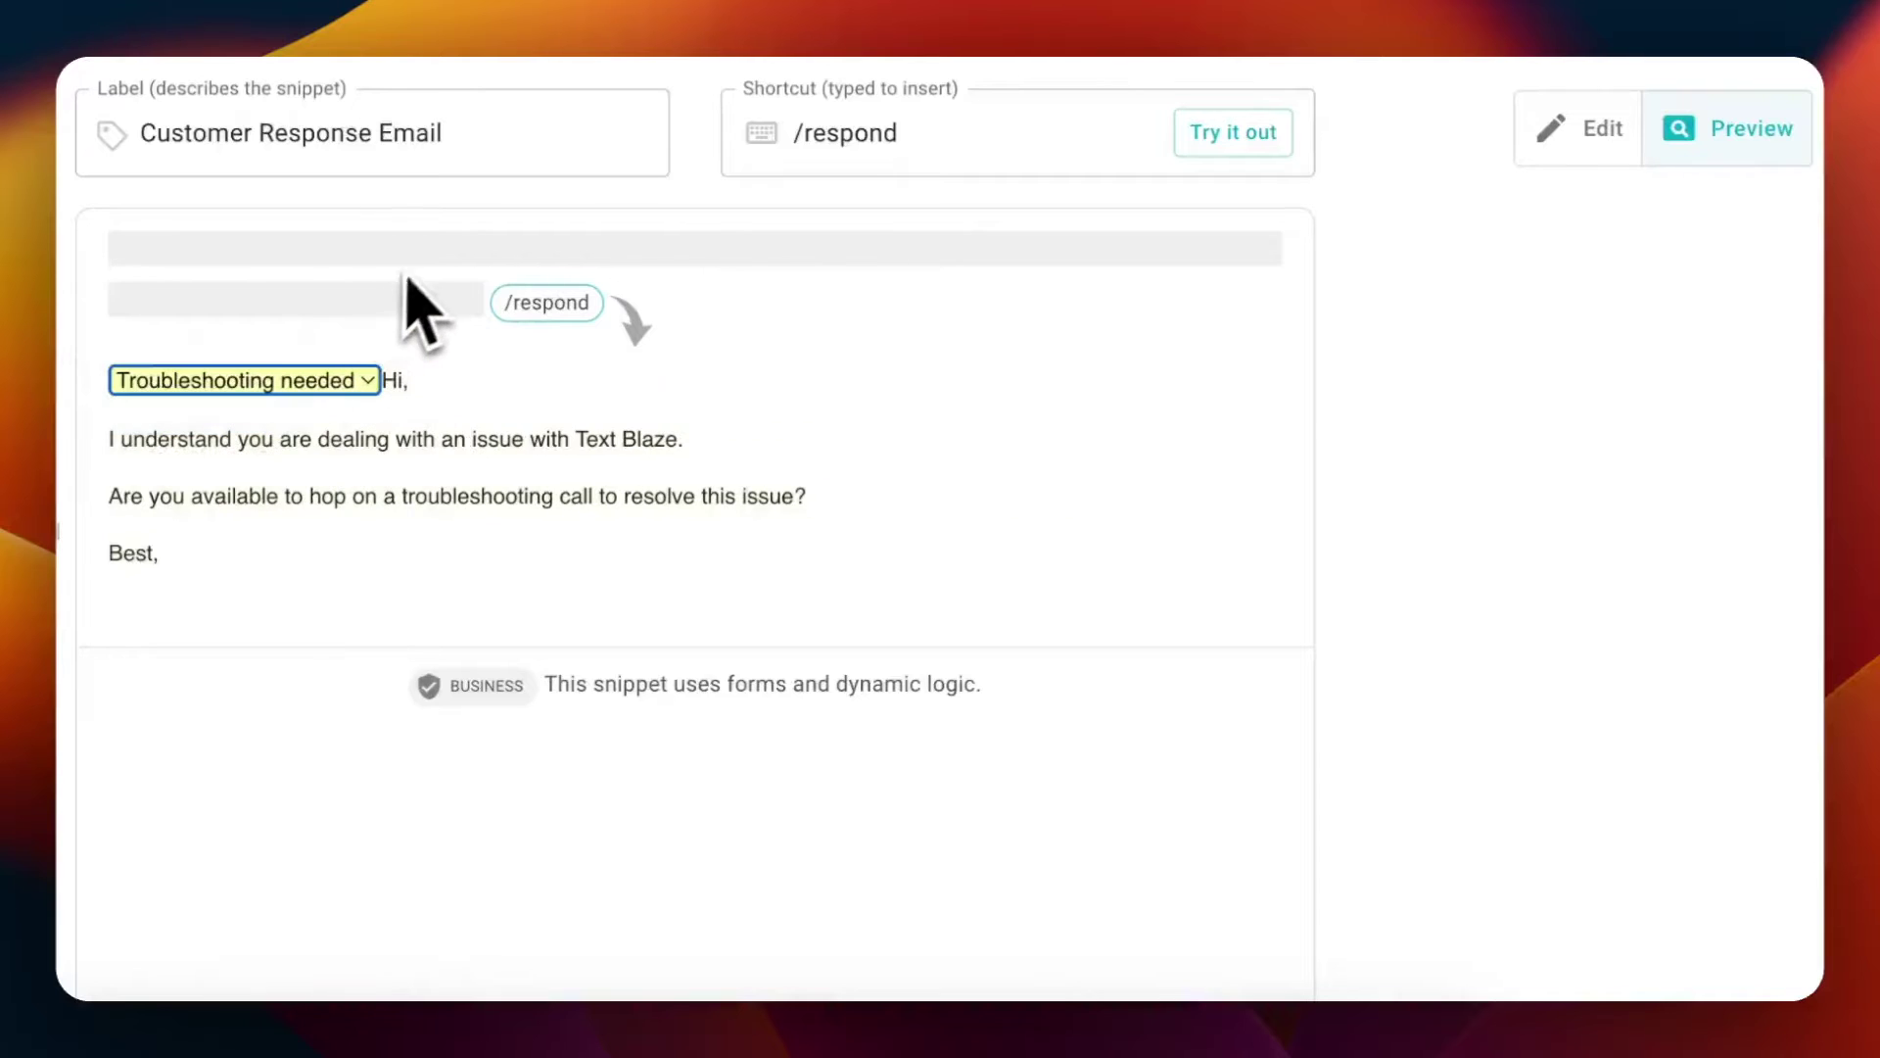
left_click(320, 382)
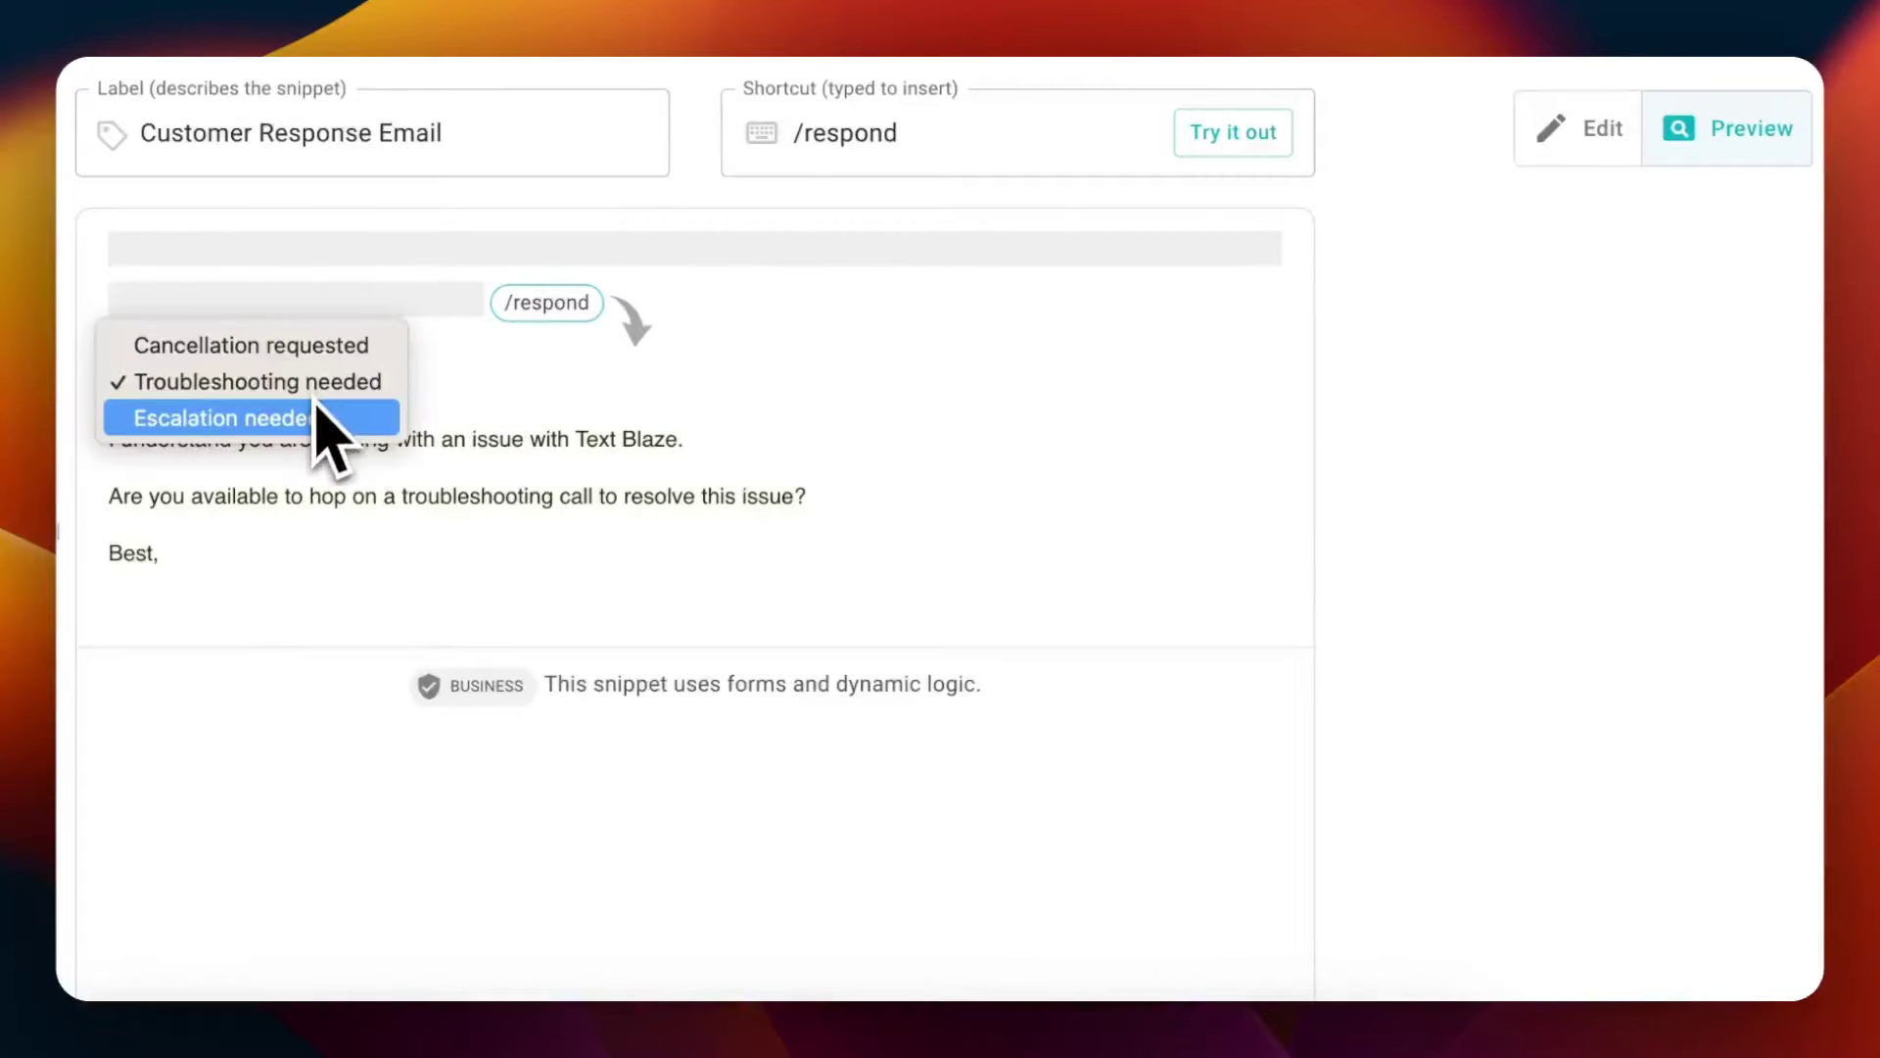
left_click(319, 419)
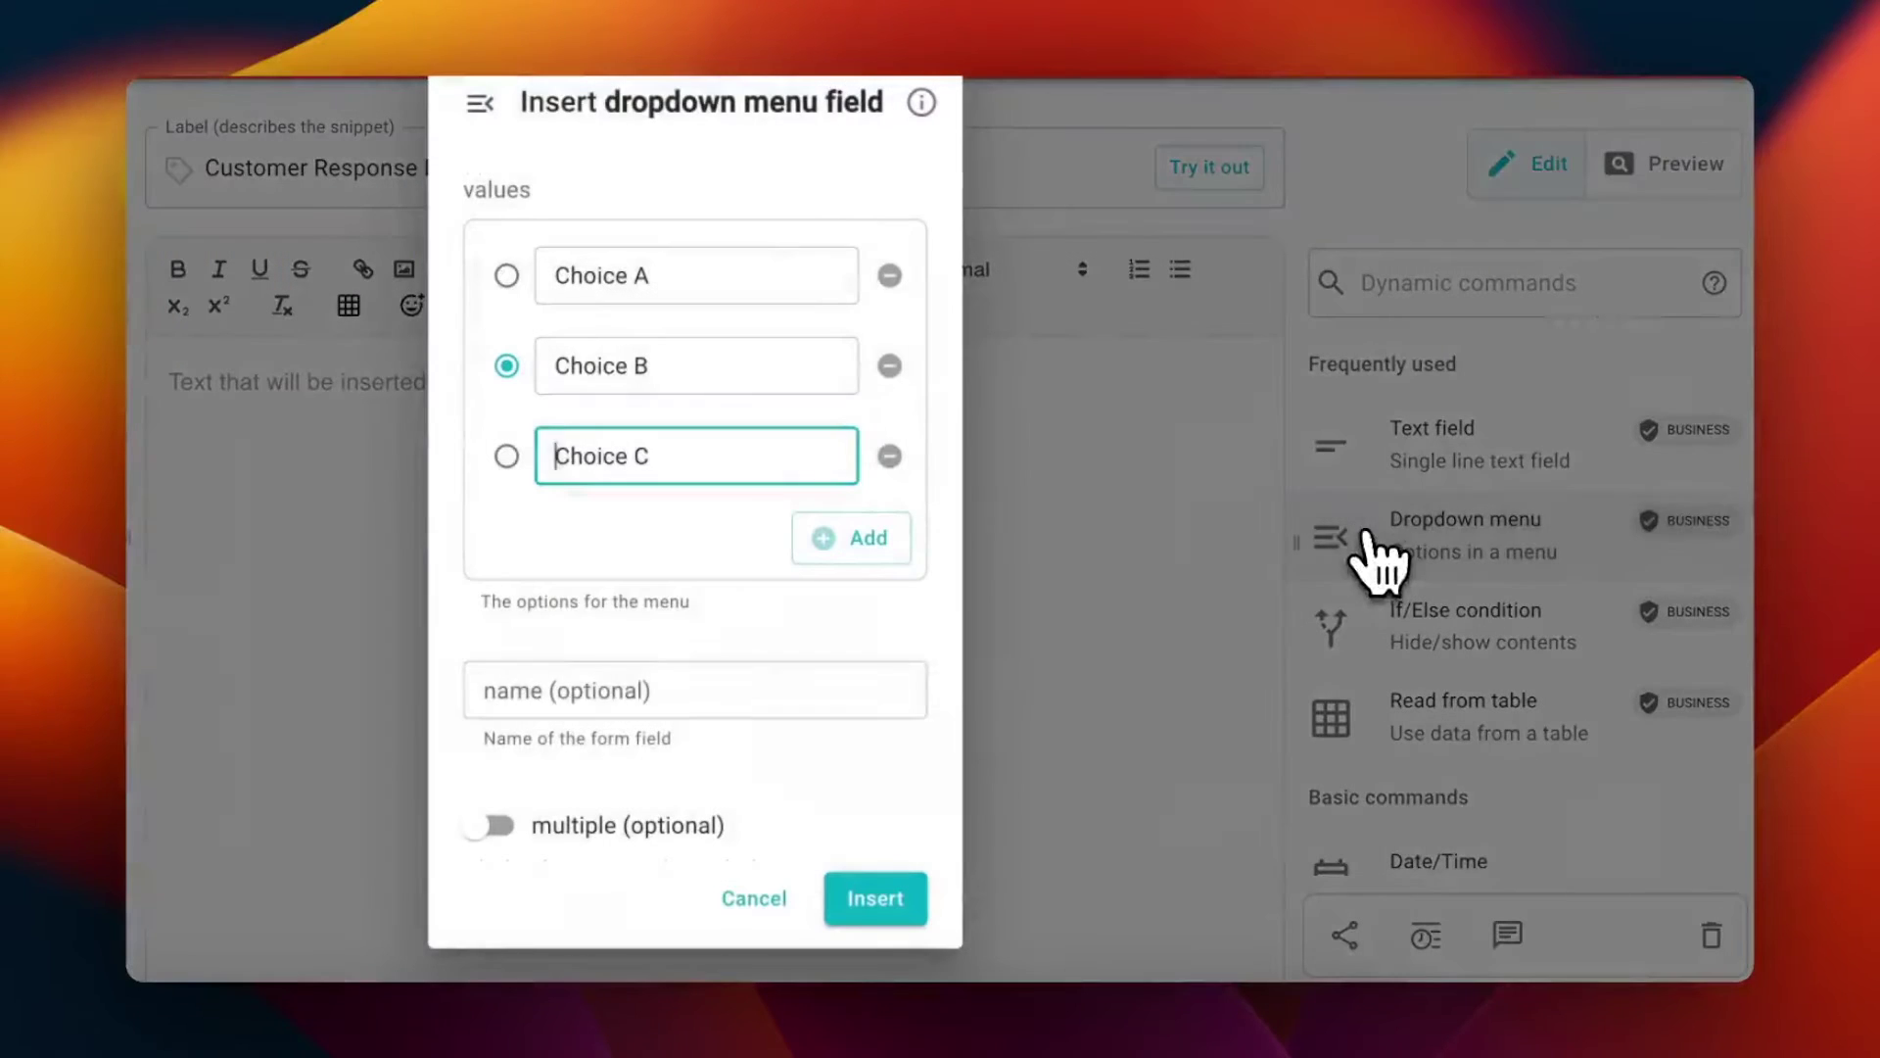
Insert a dropdown named situation: Cancellation requested (default), Troubleshooting needed, Escalation needed.
left_click(837, 691)
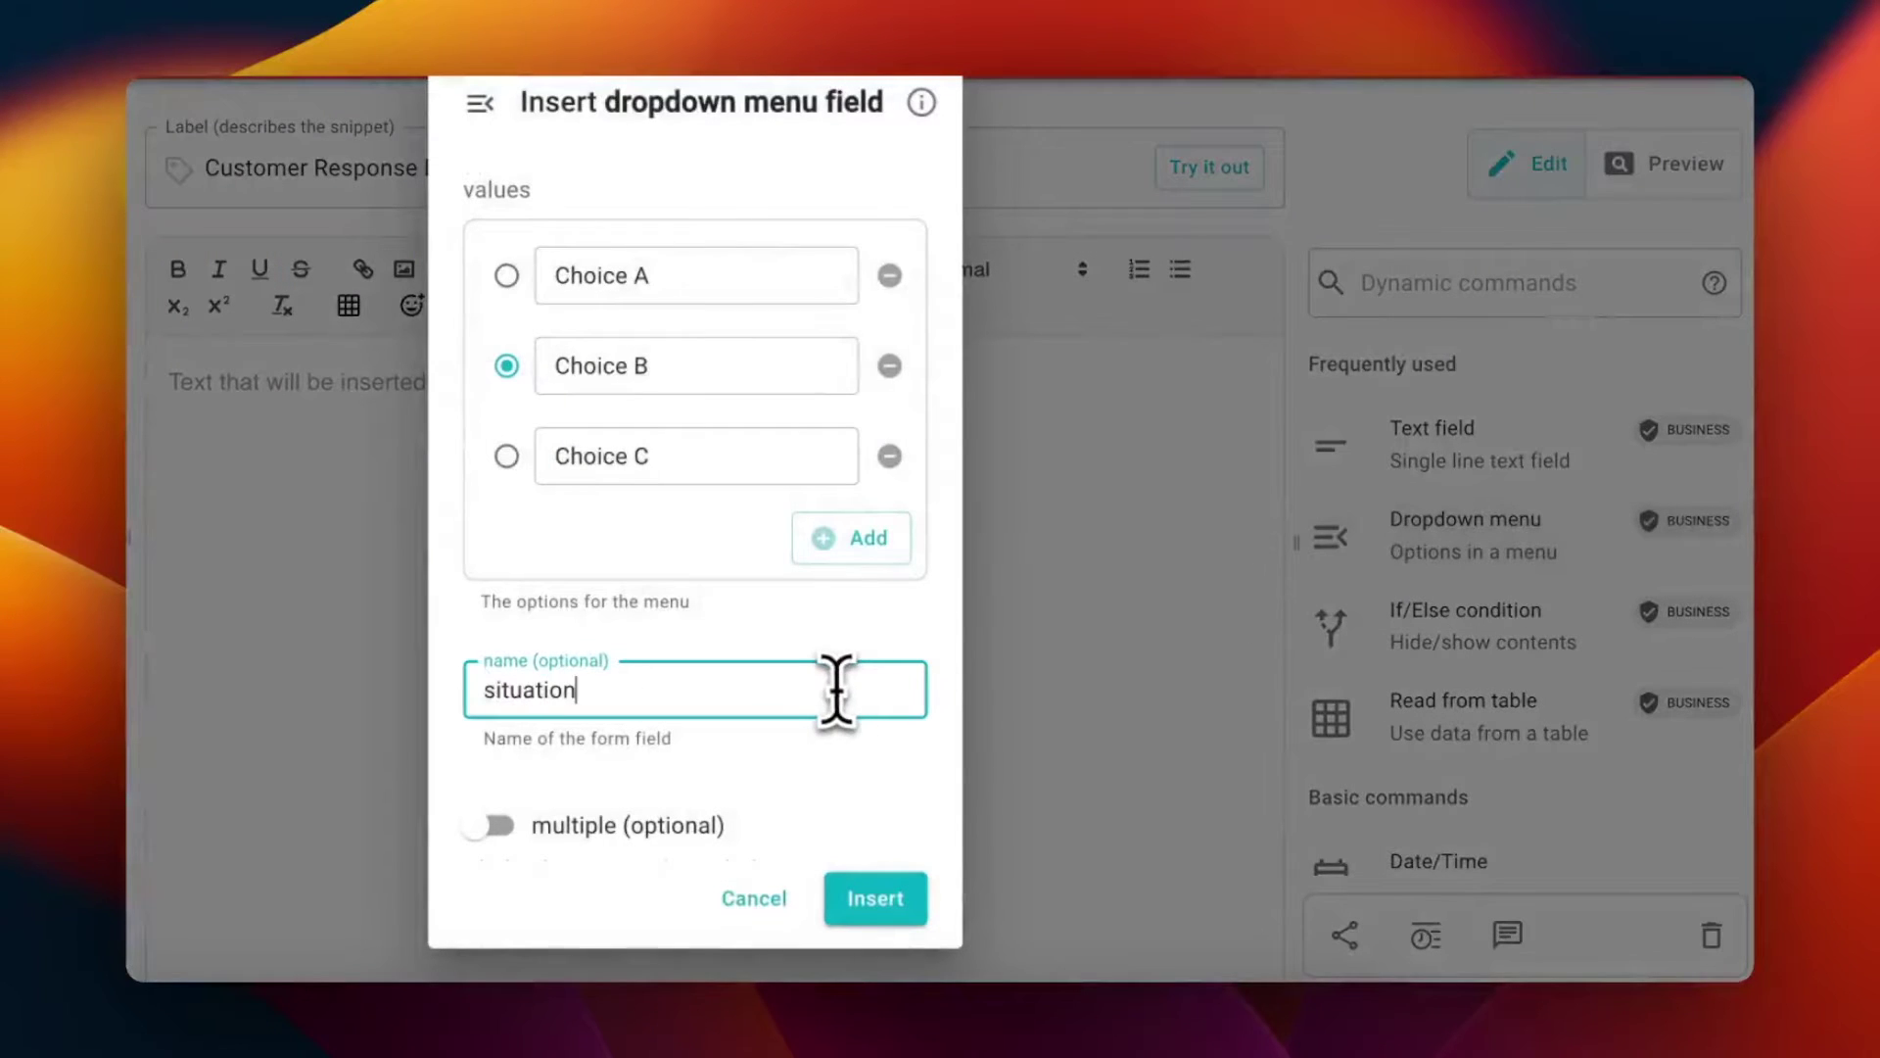
left_click(644, 277)
key("BackSpace")
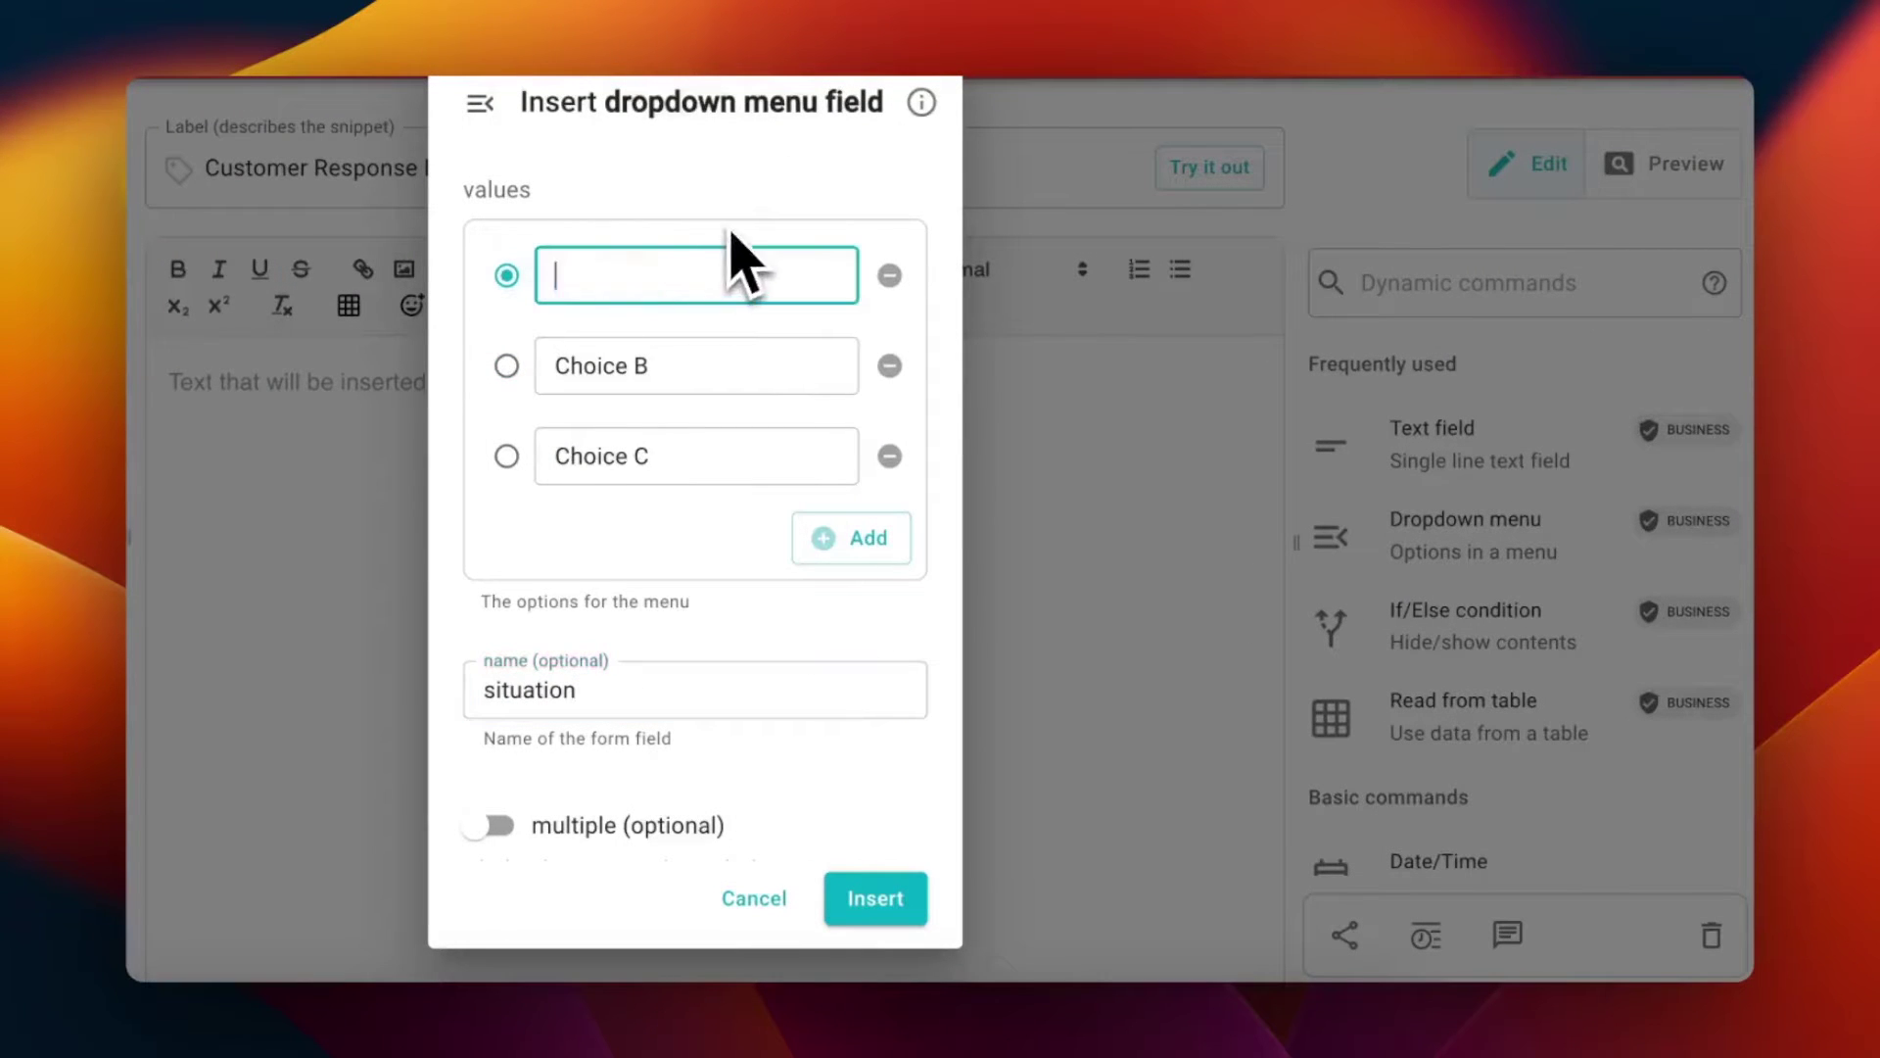
type("Cancellation request")
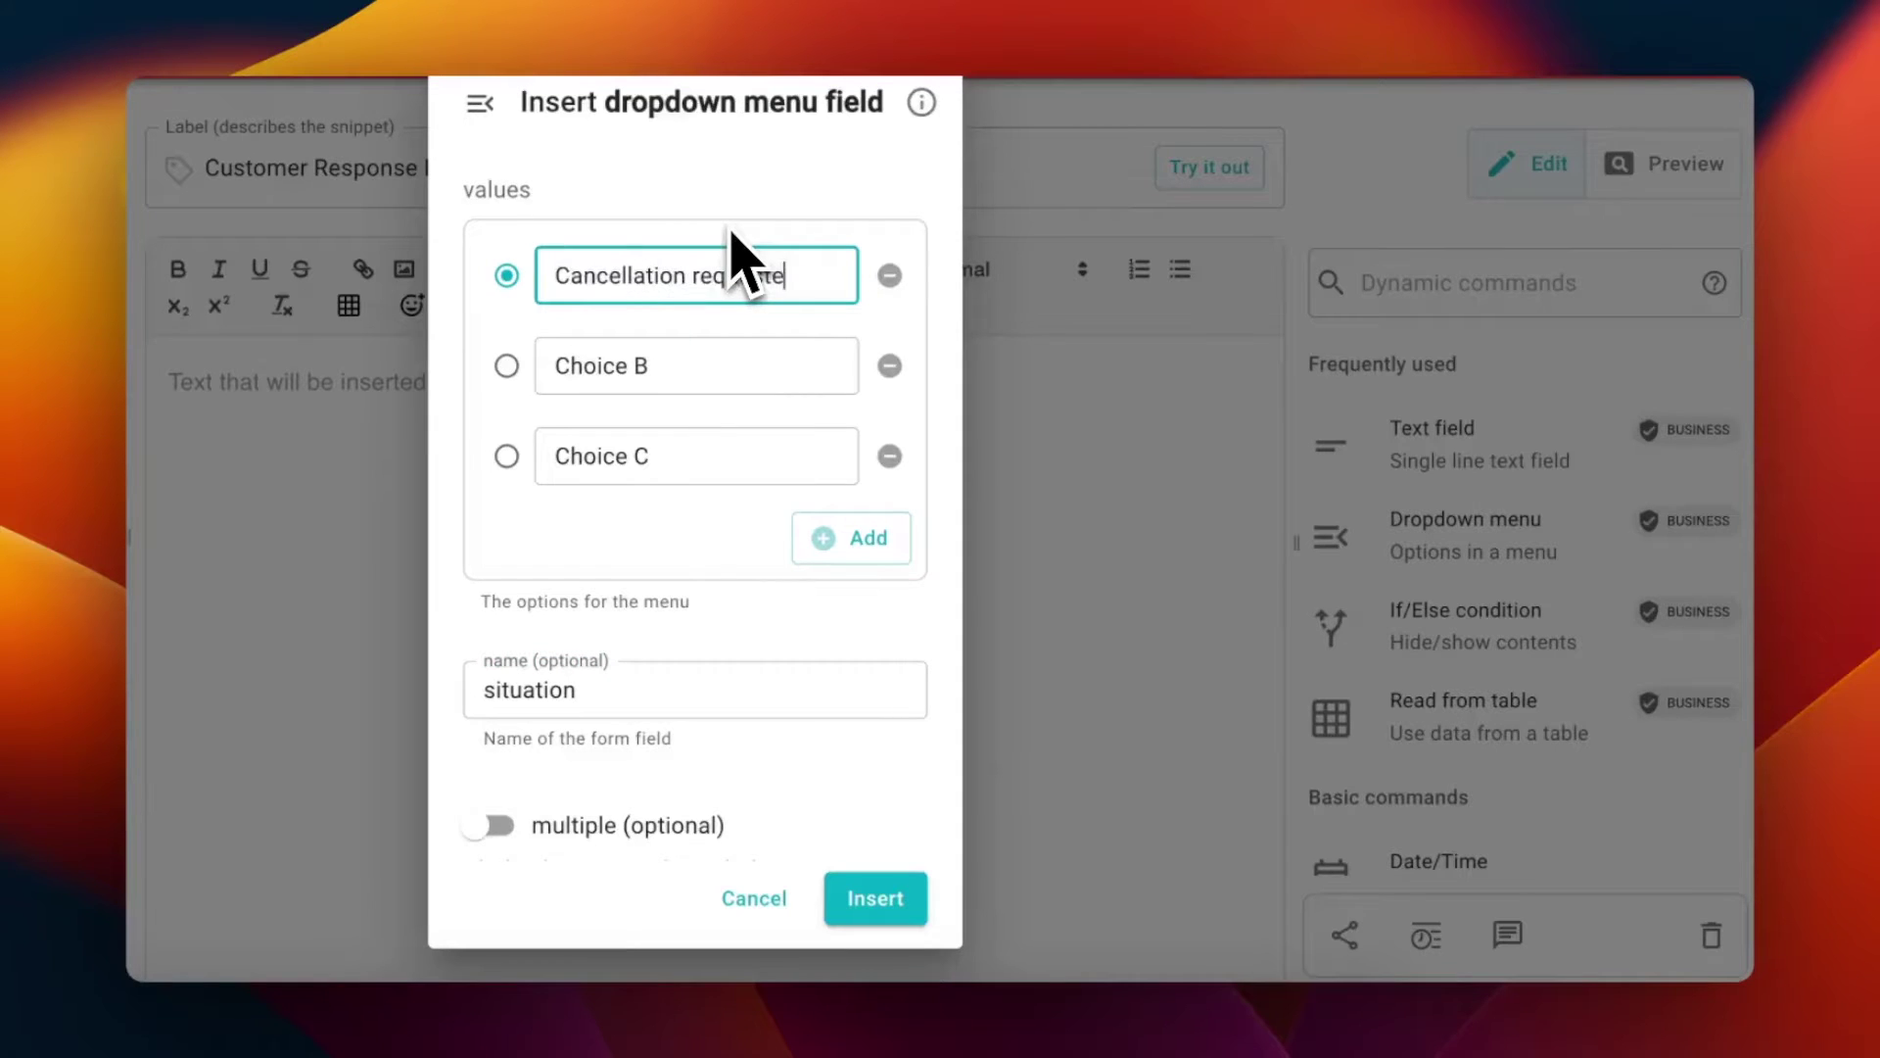
type("ed")
left_click(672, 365)
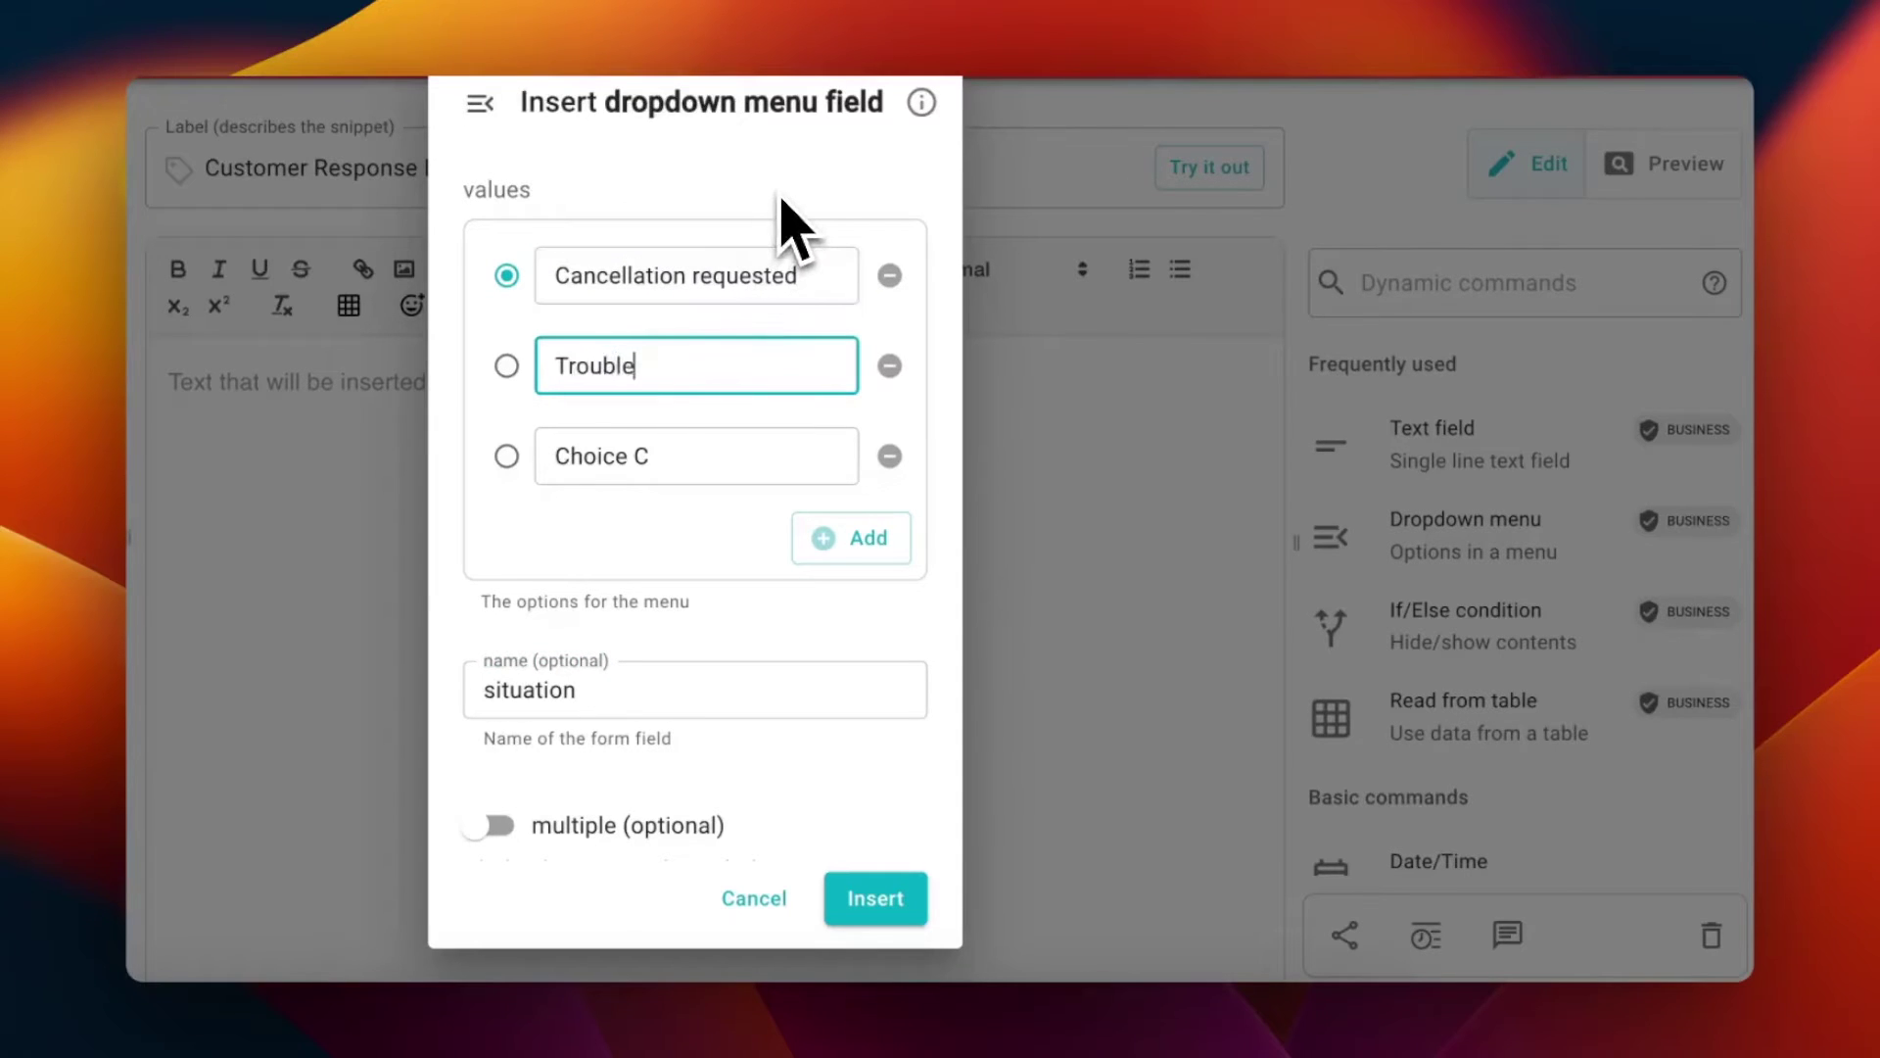
left_click(695, 448)
key("BackSpace")
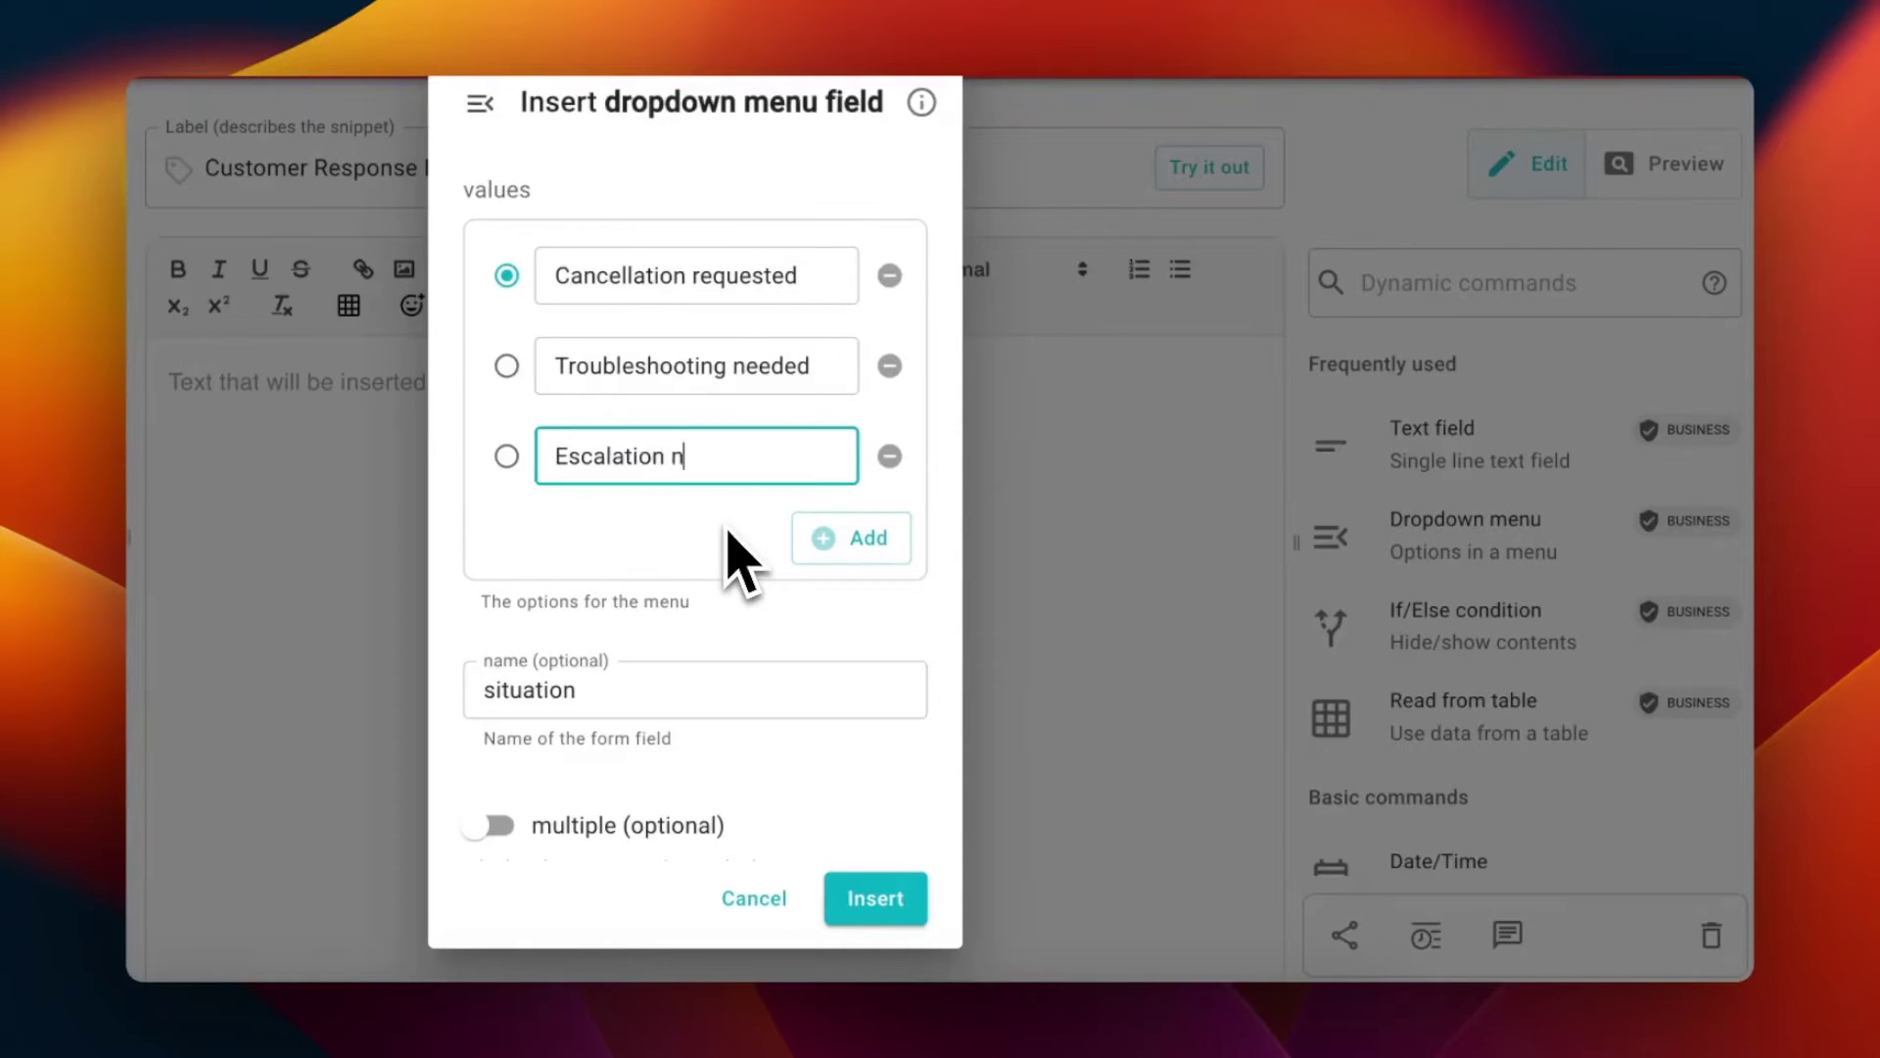
left_click(876, 898)
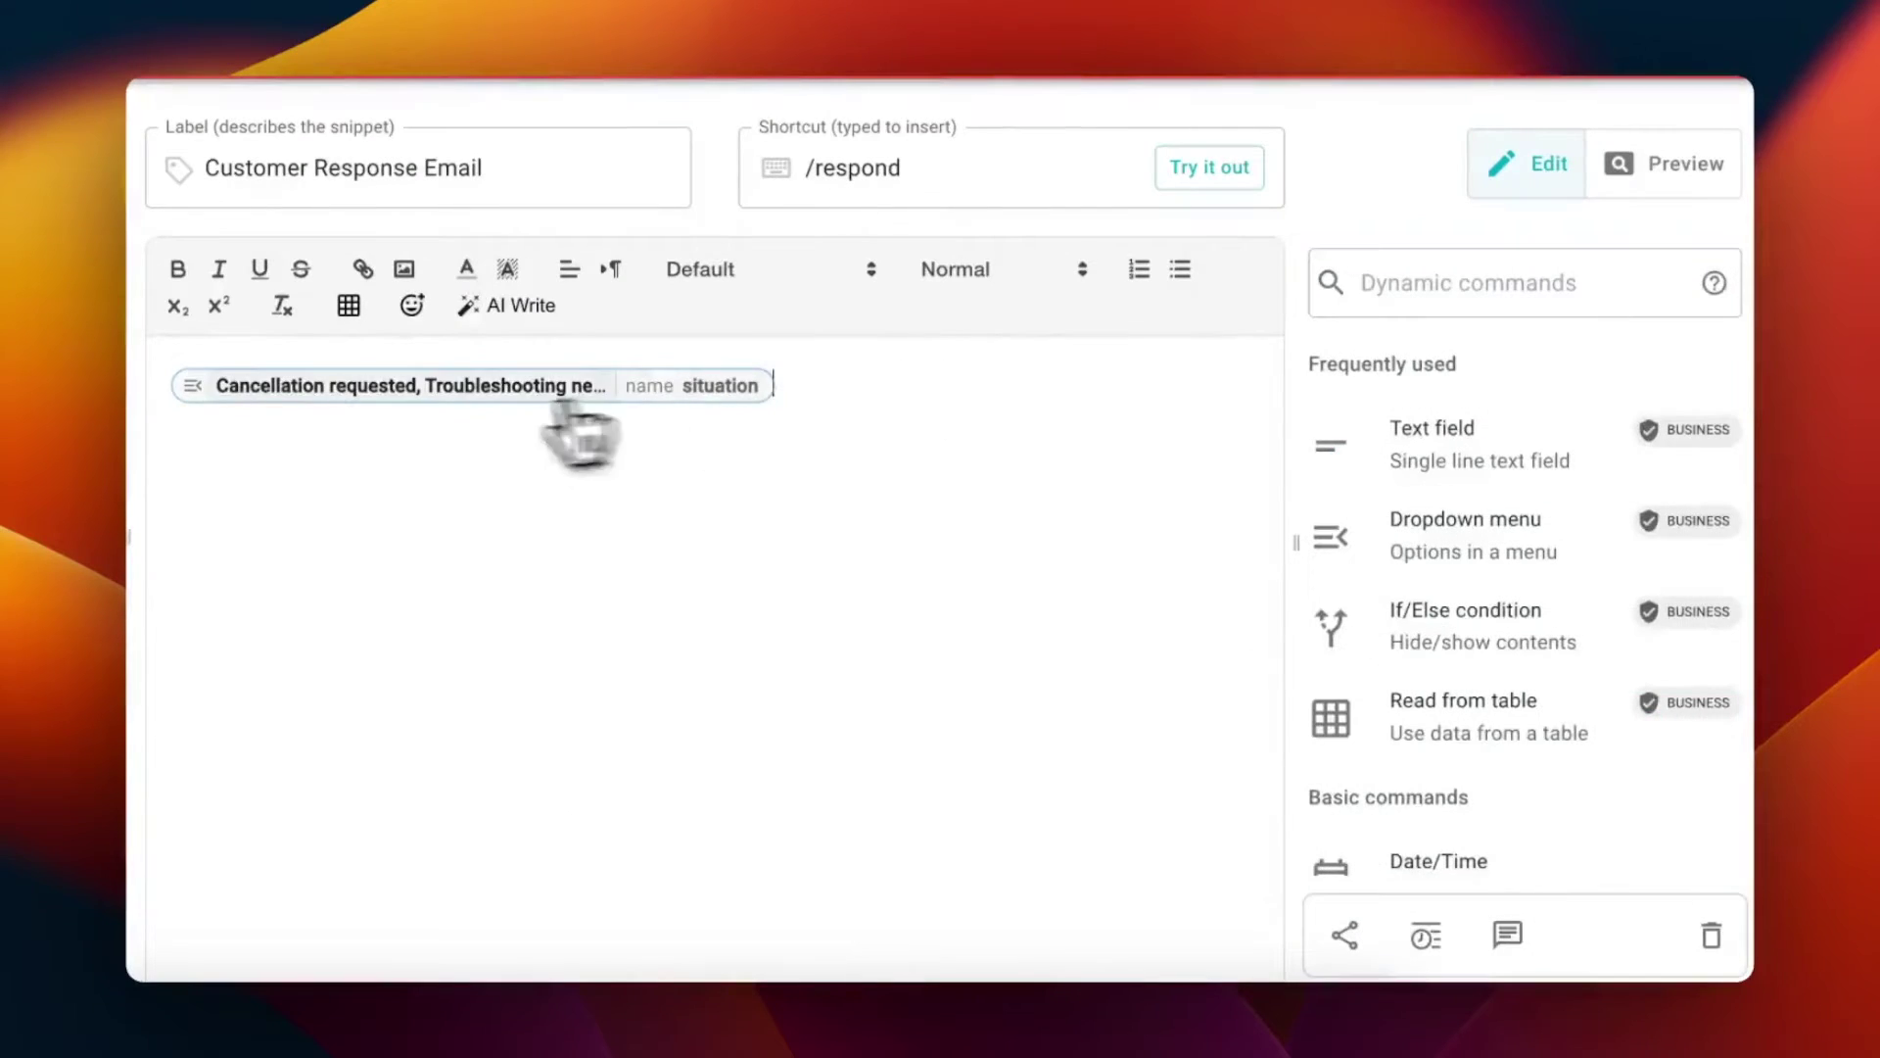
Add a note containing the pasted formmenu code to the snippet.
left_click(1440, 284)
type("note")
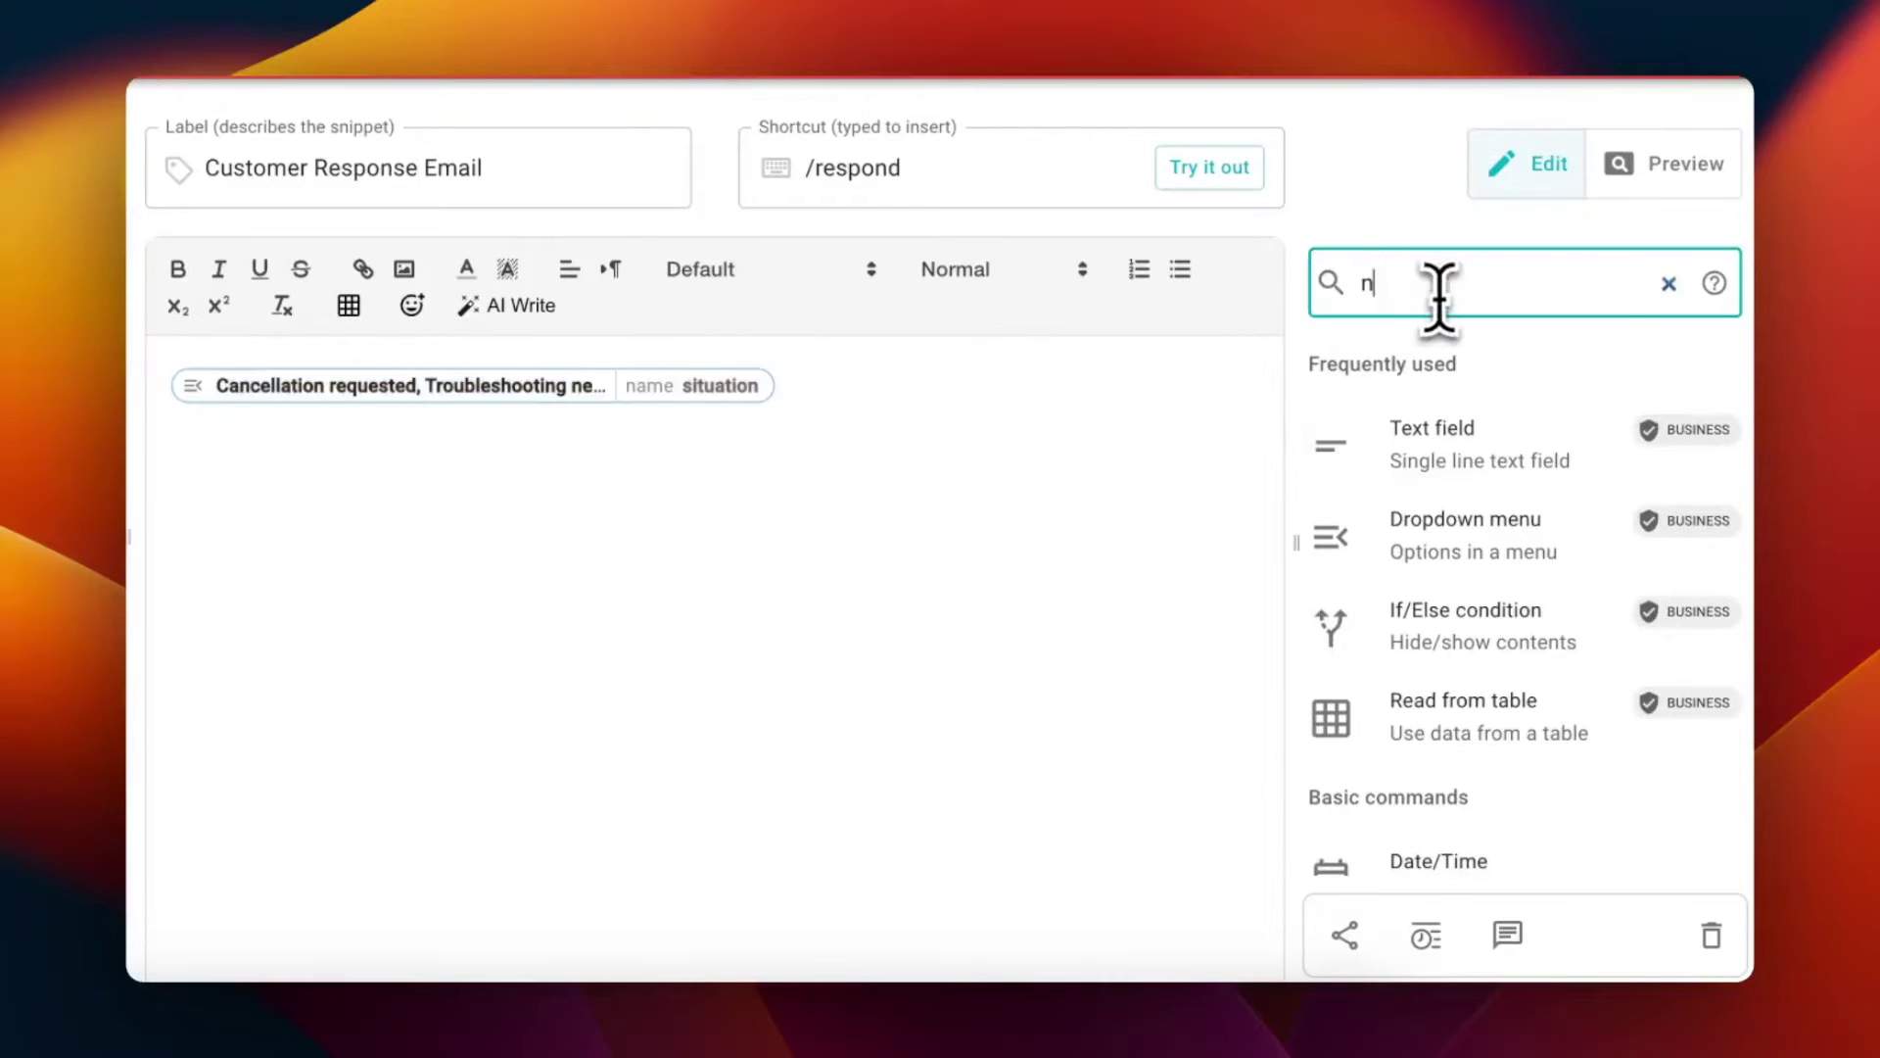
left_click(1333, 470)
type("{formmenu: default=Cancellation requested; Troubleshooting needed; Escalation needed; name=situation}")
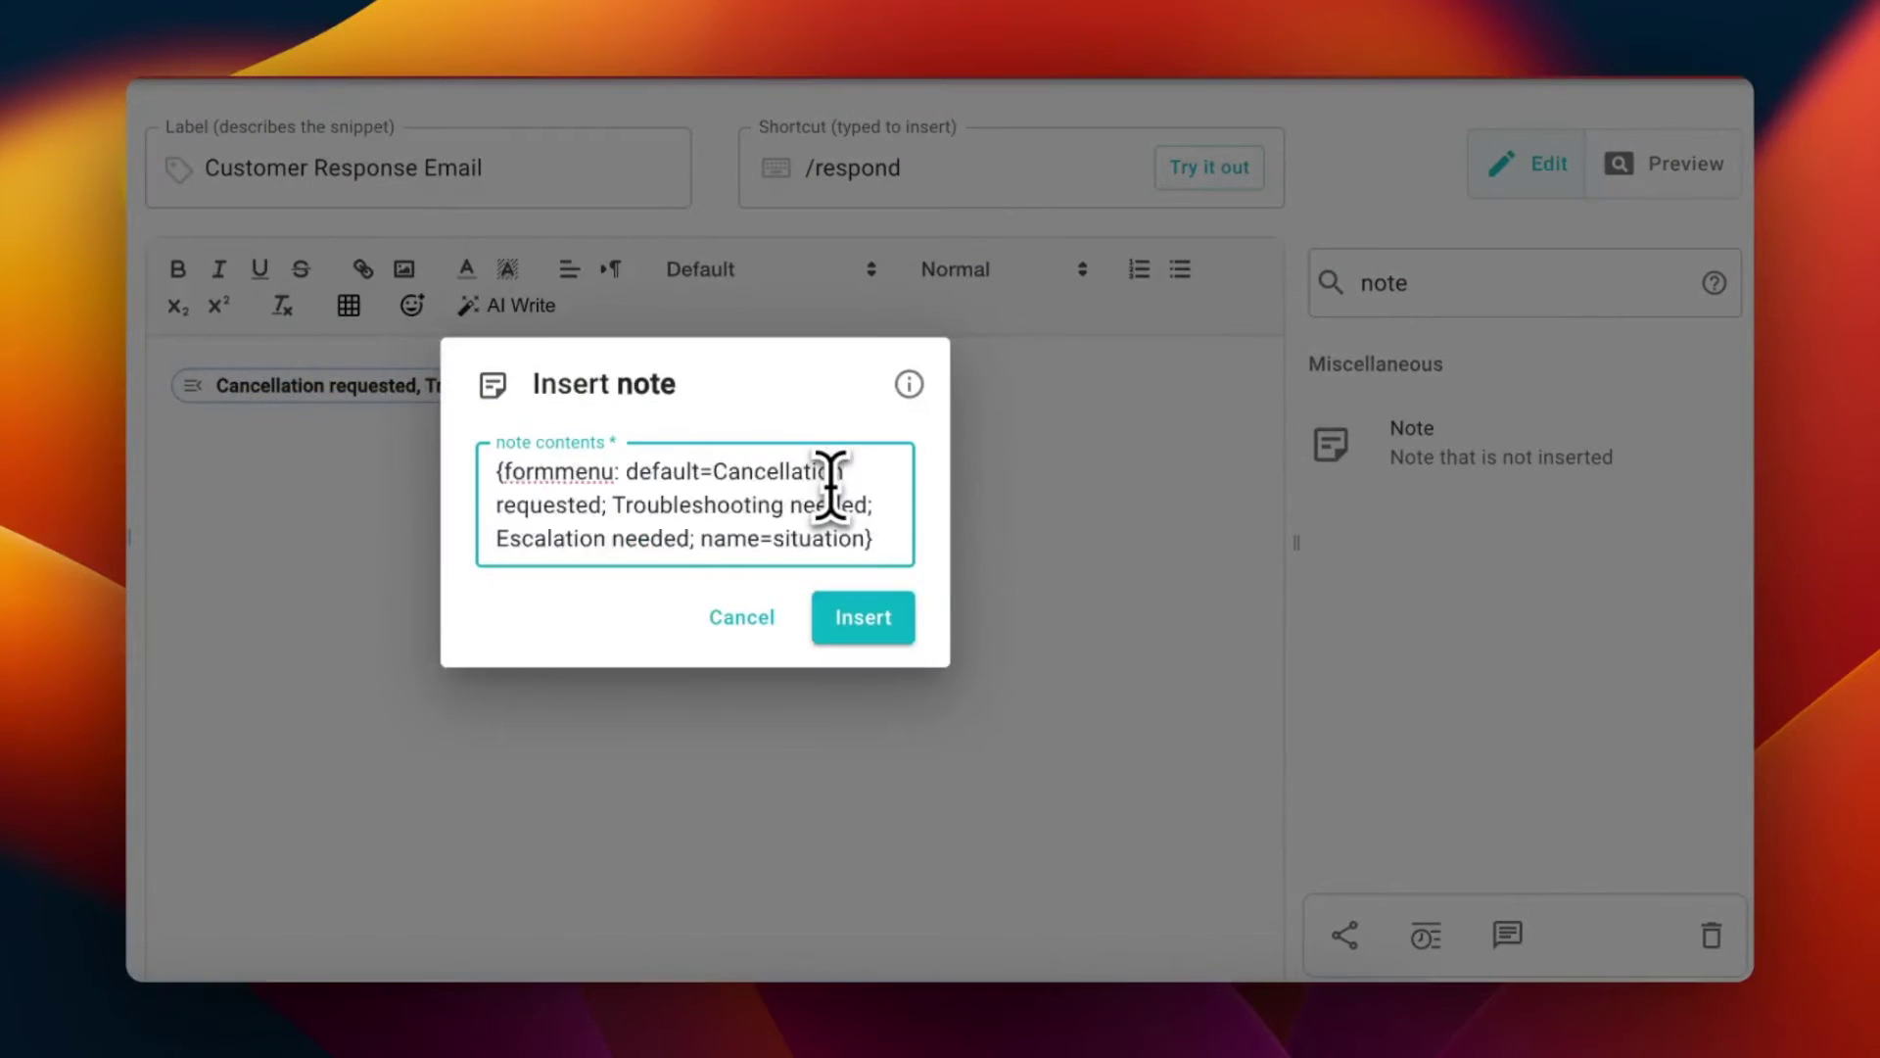
mouse_move(909, 384)
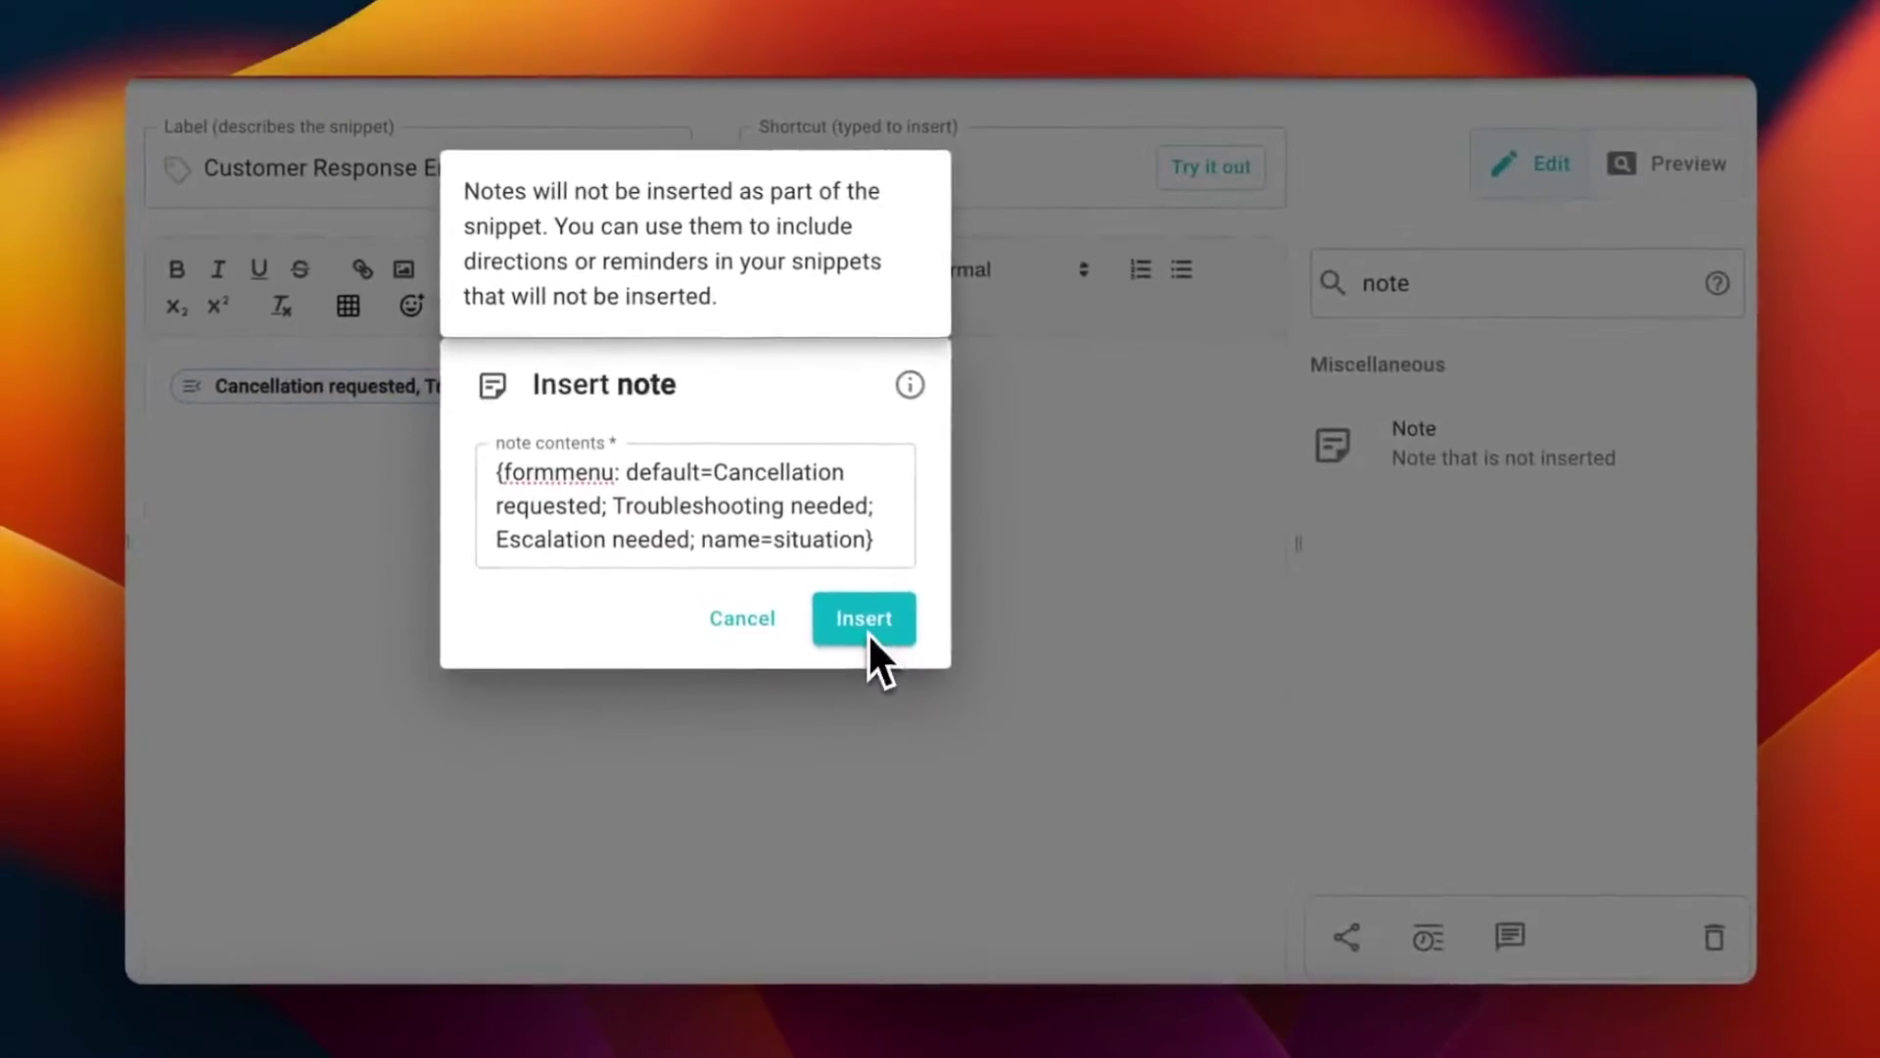
left_click(864, 617)
Test the /respond shortcut in the Try it out box and confirm the form.
left_click(1210, 167)
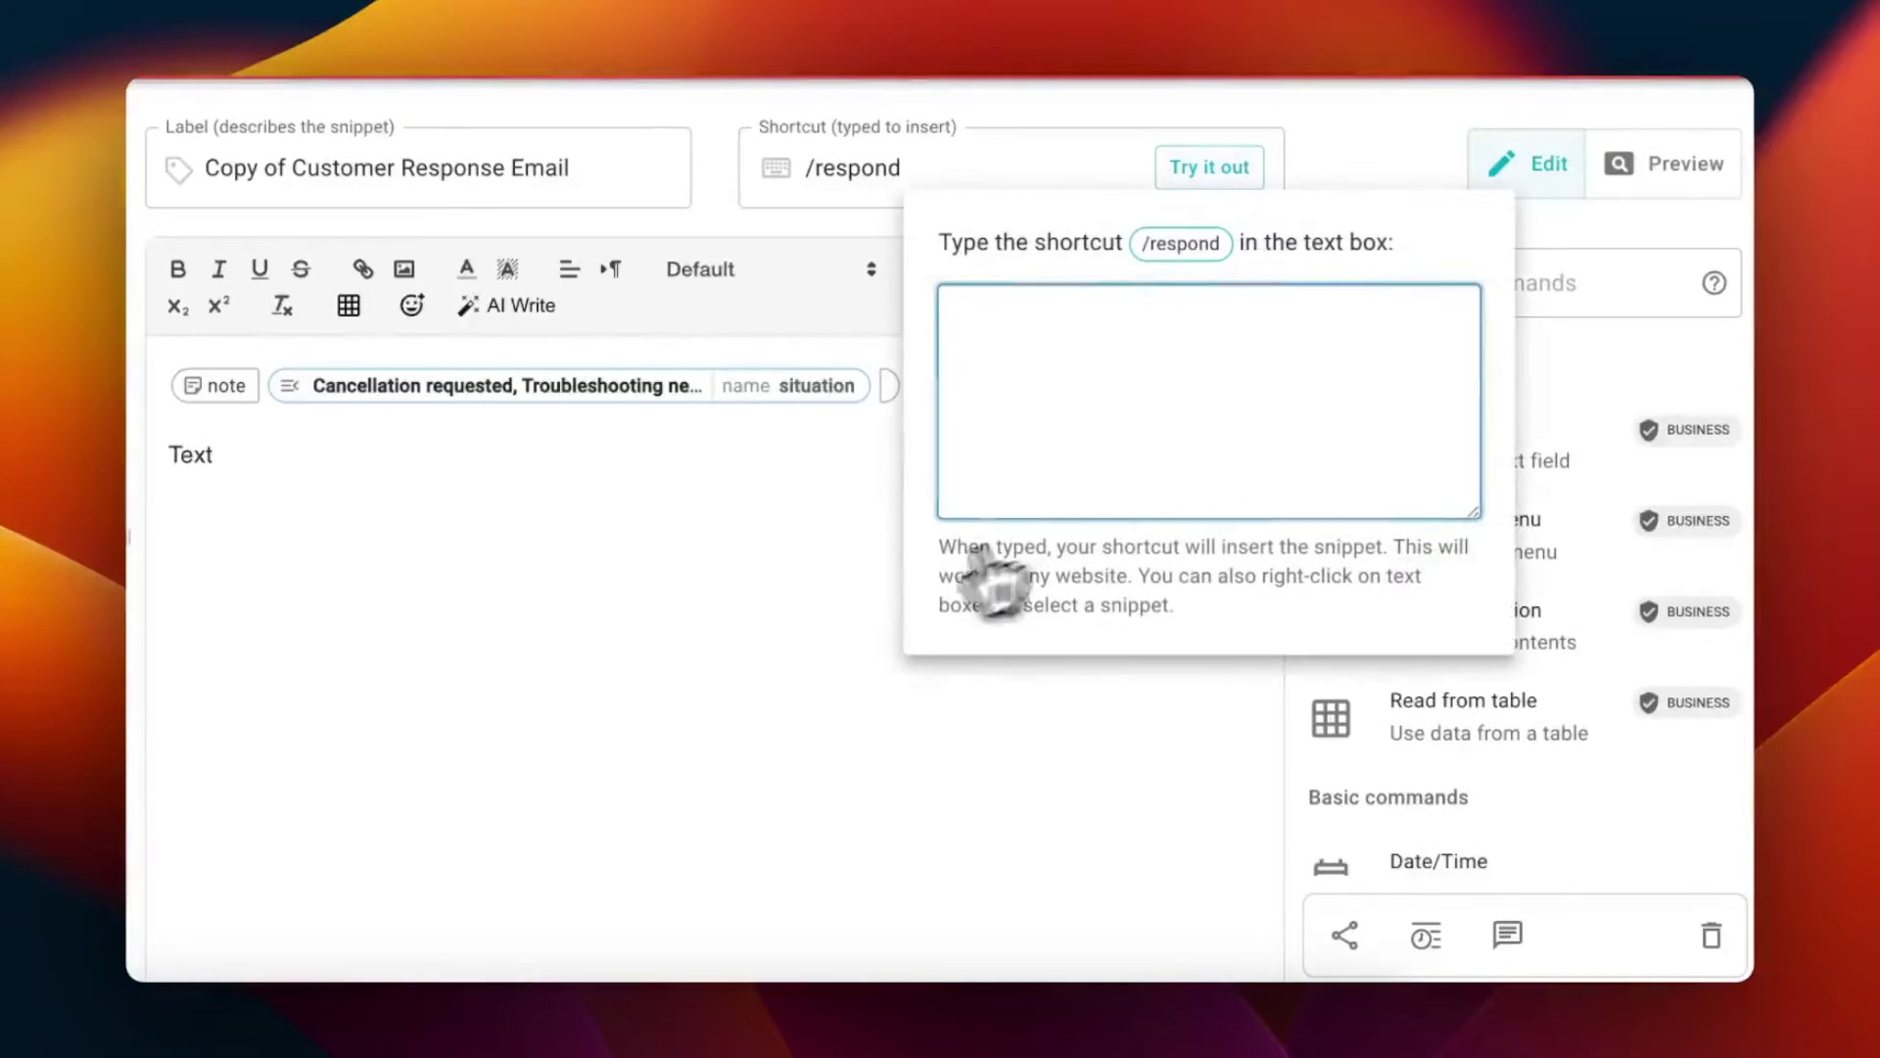
type("/respond")
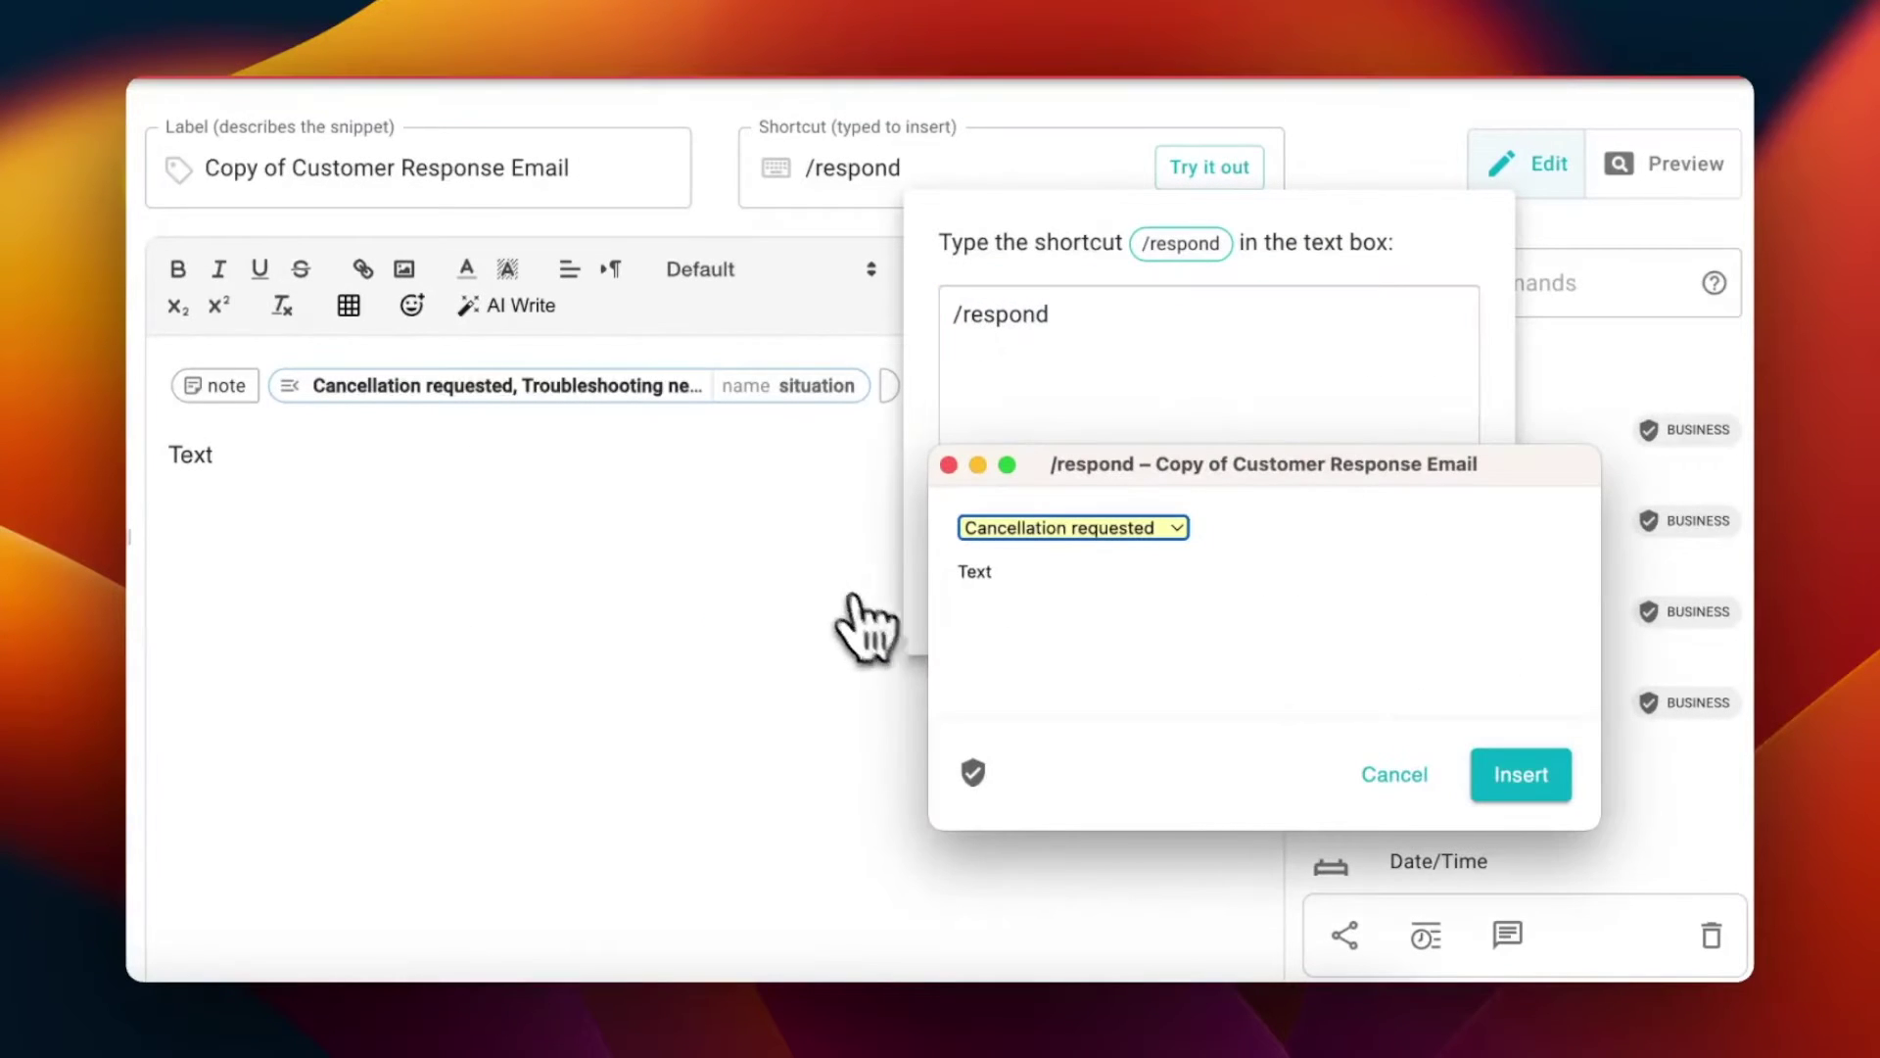
left_click(1504, 776)
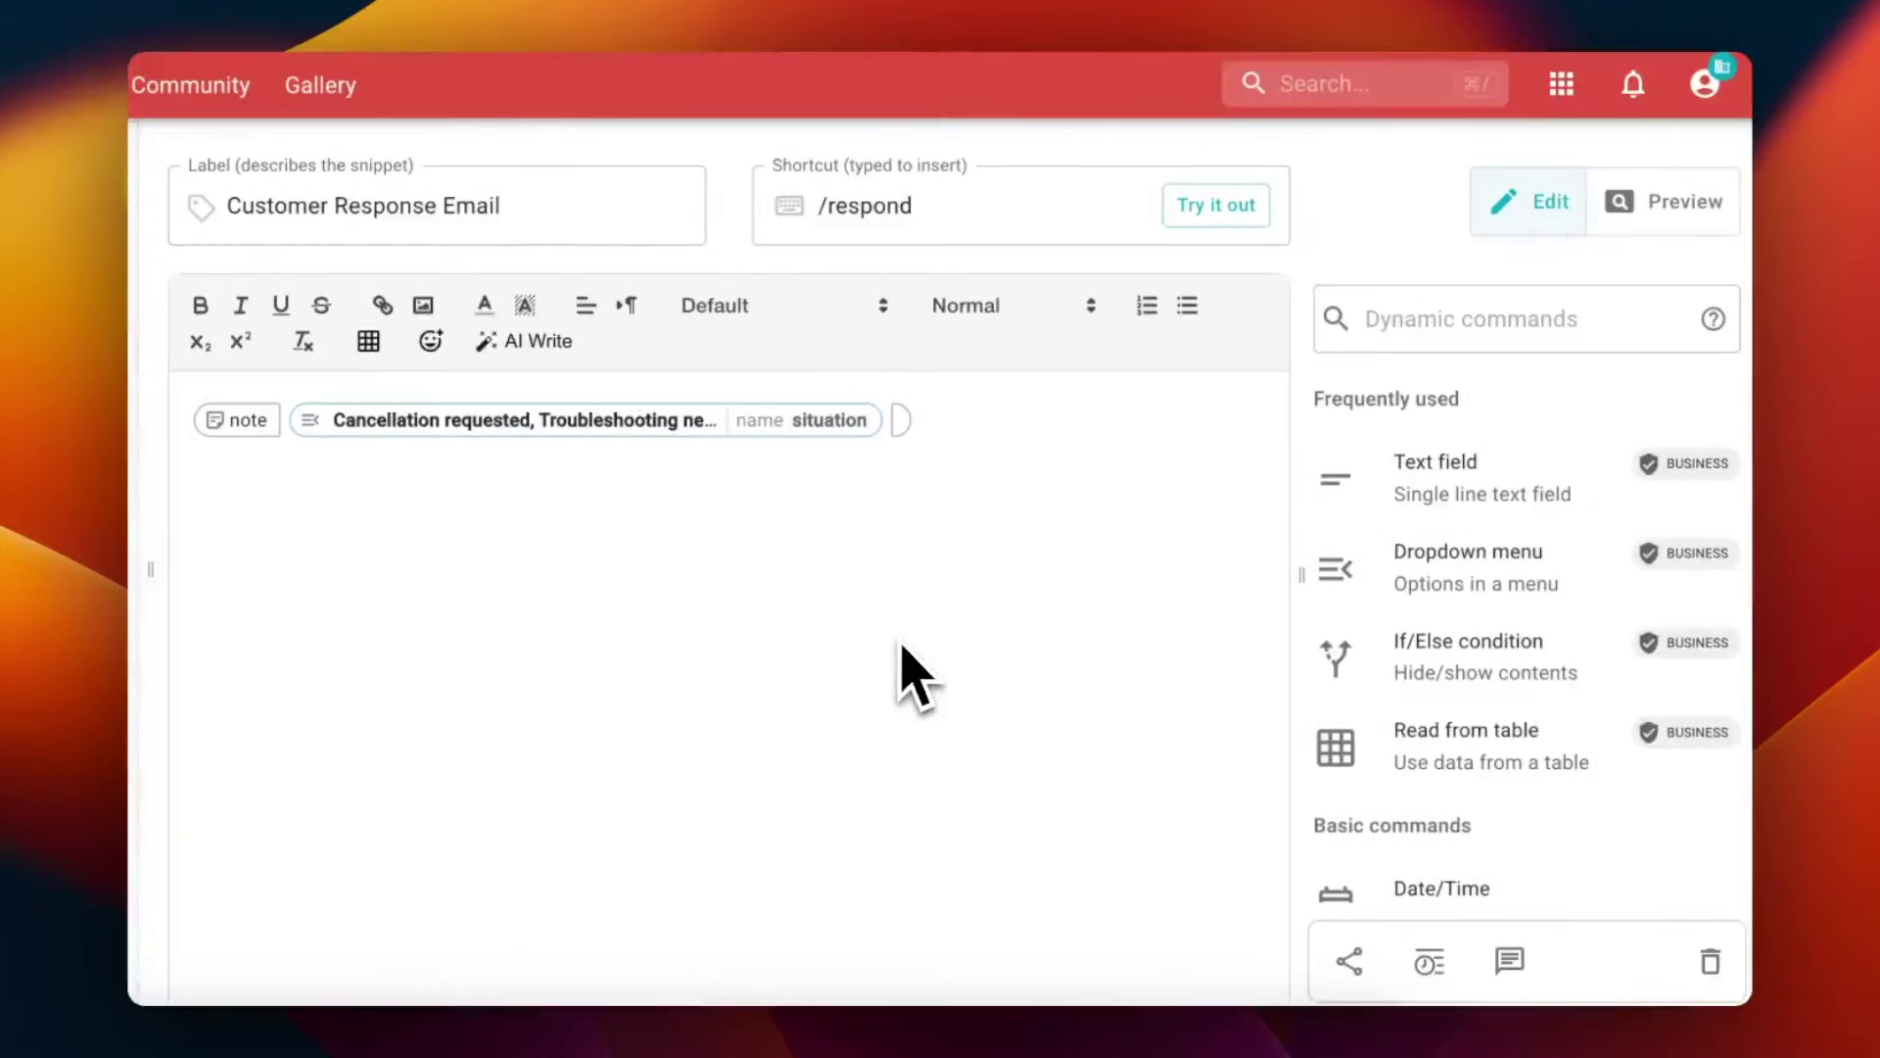
Insert an if block for situation="Cancellation requested" that shows 'email template here'.
left_click(1403, 680)
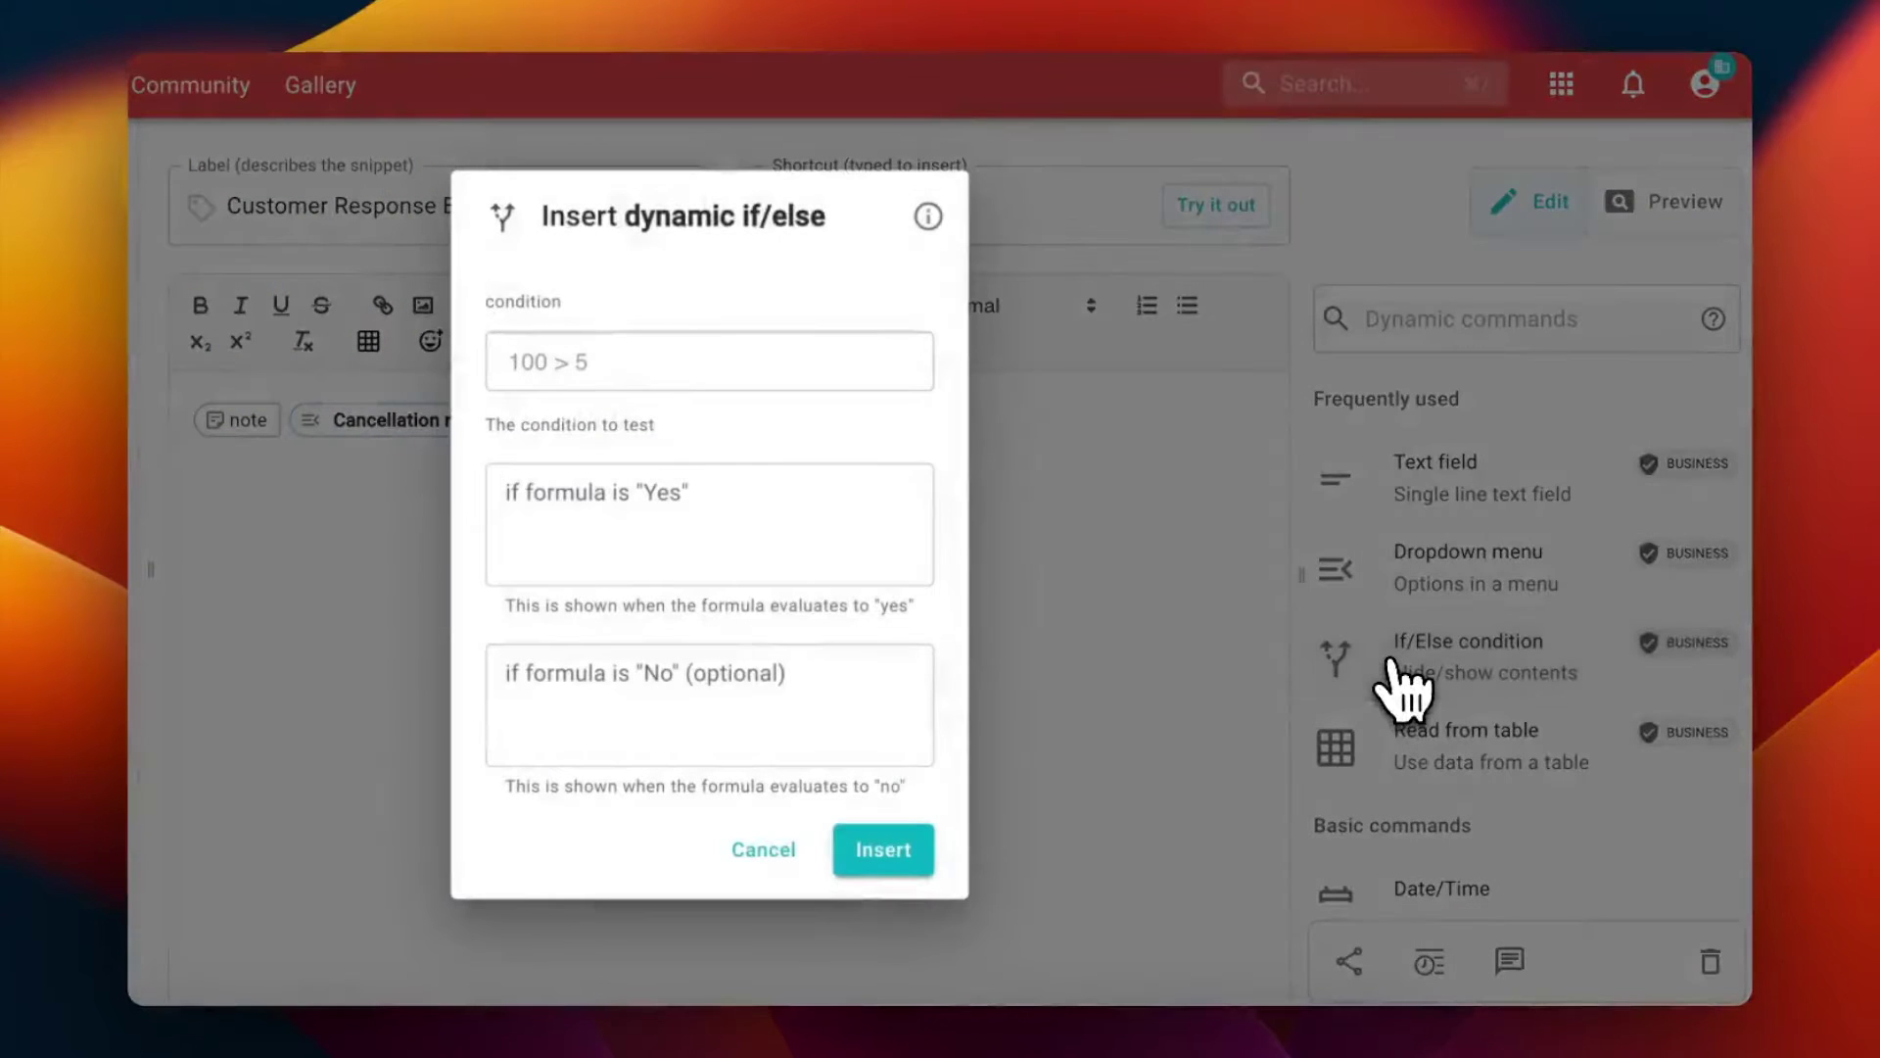
mouse_move(930, 220)
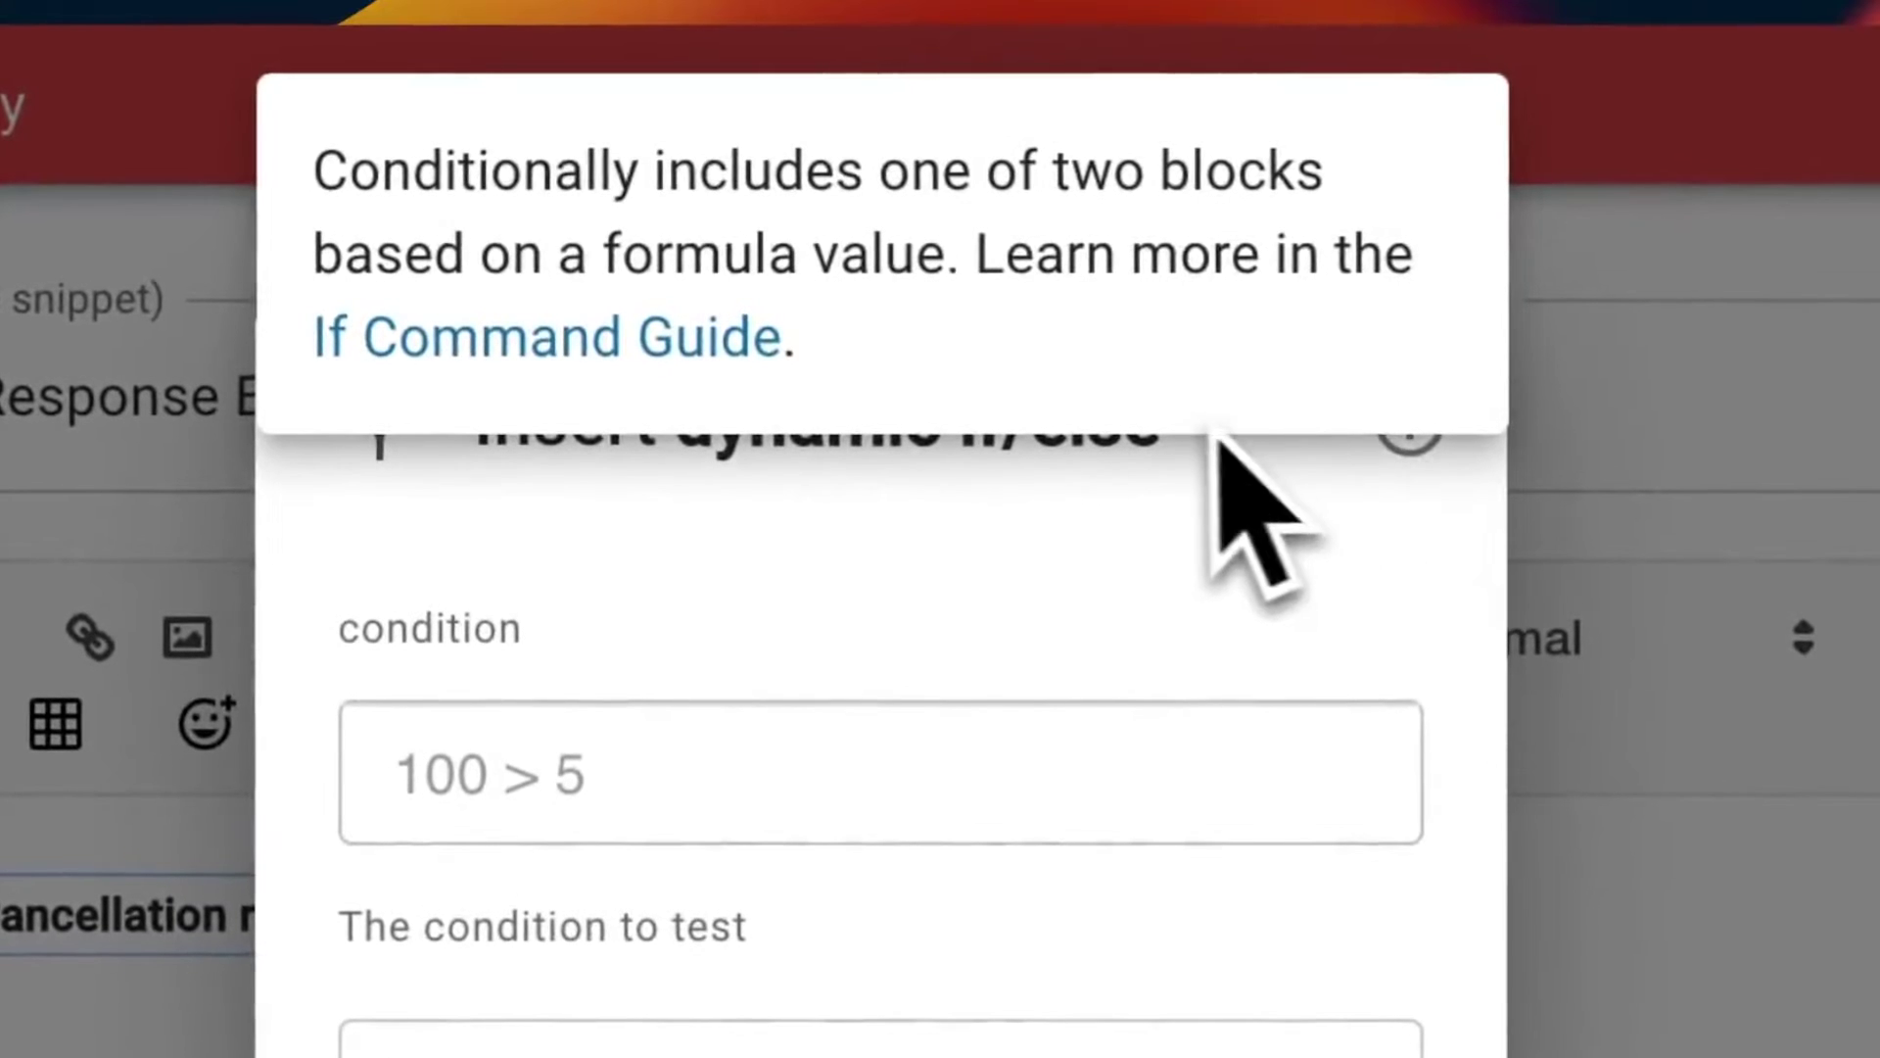
key("Escape")
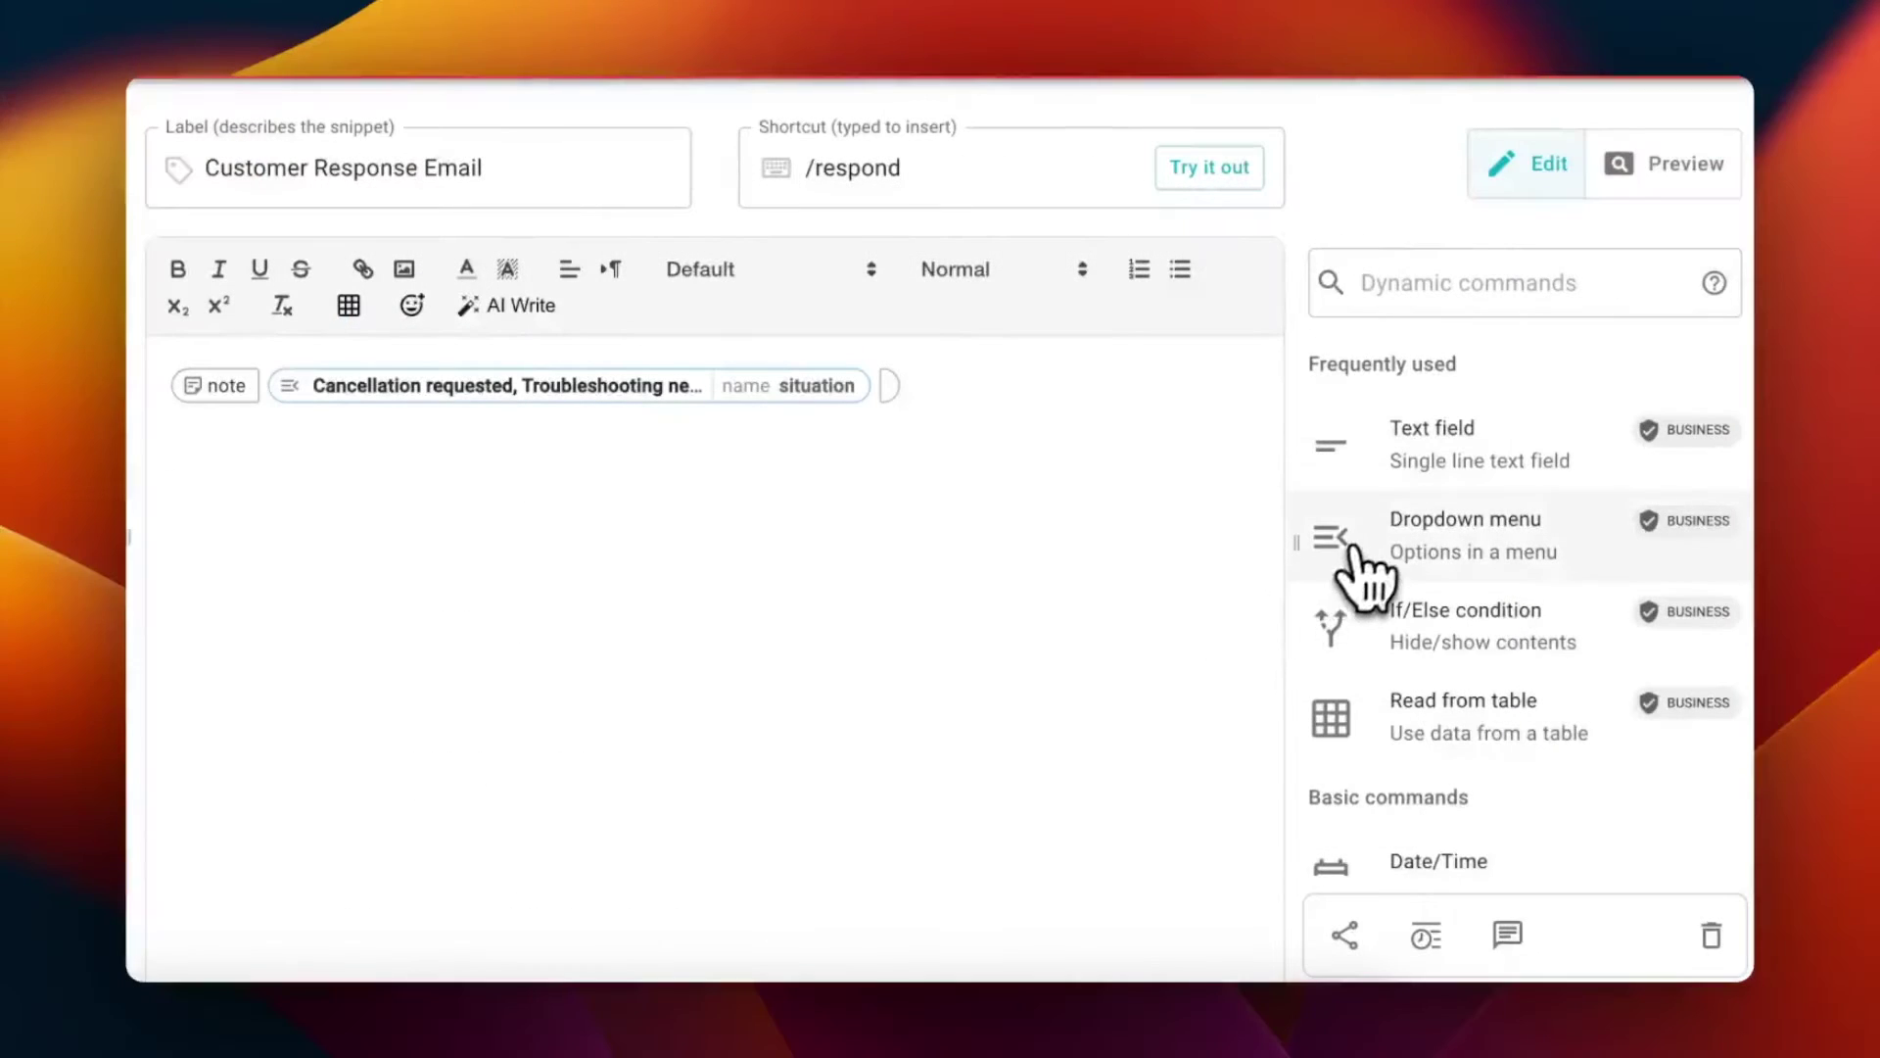
left_click(1371, 626)
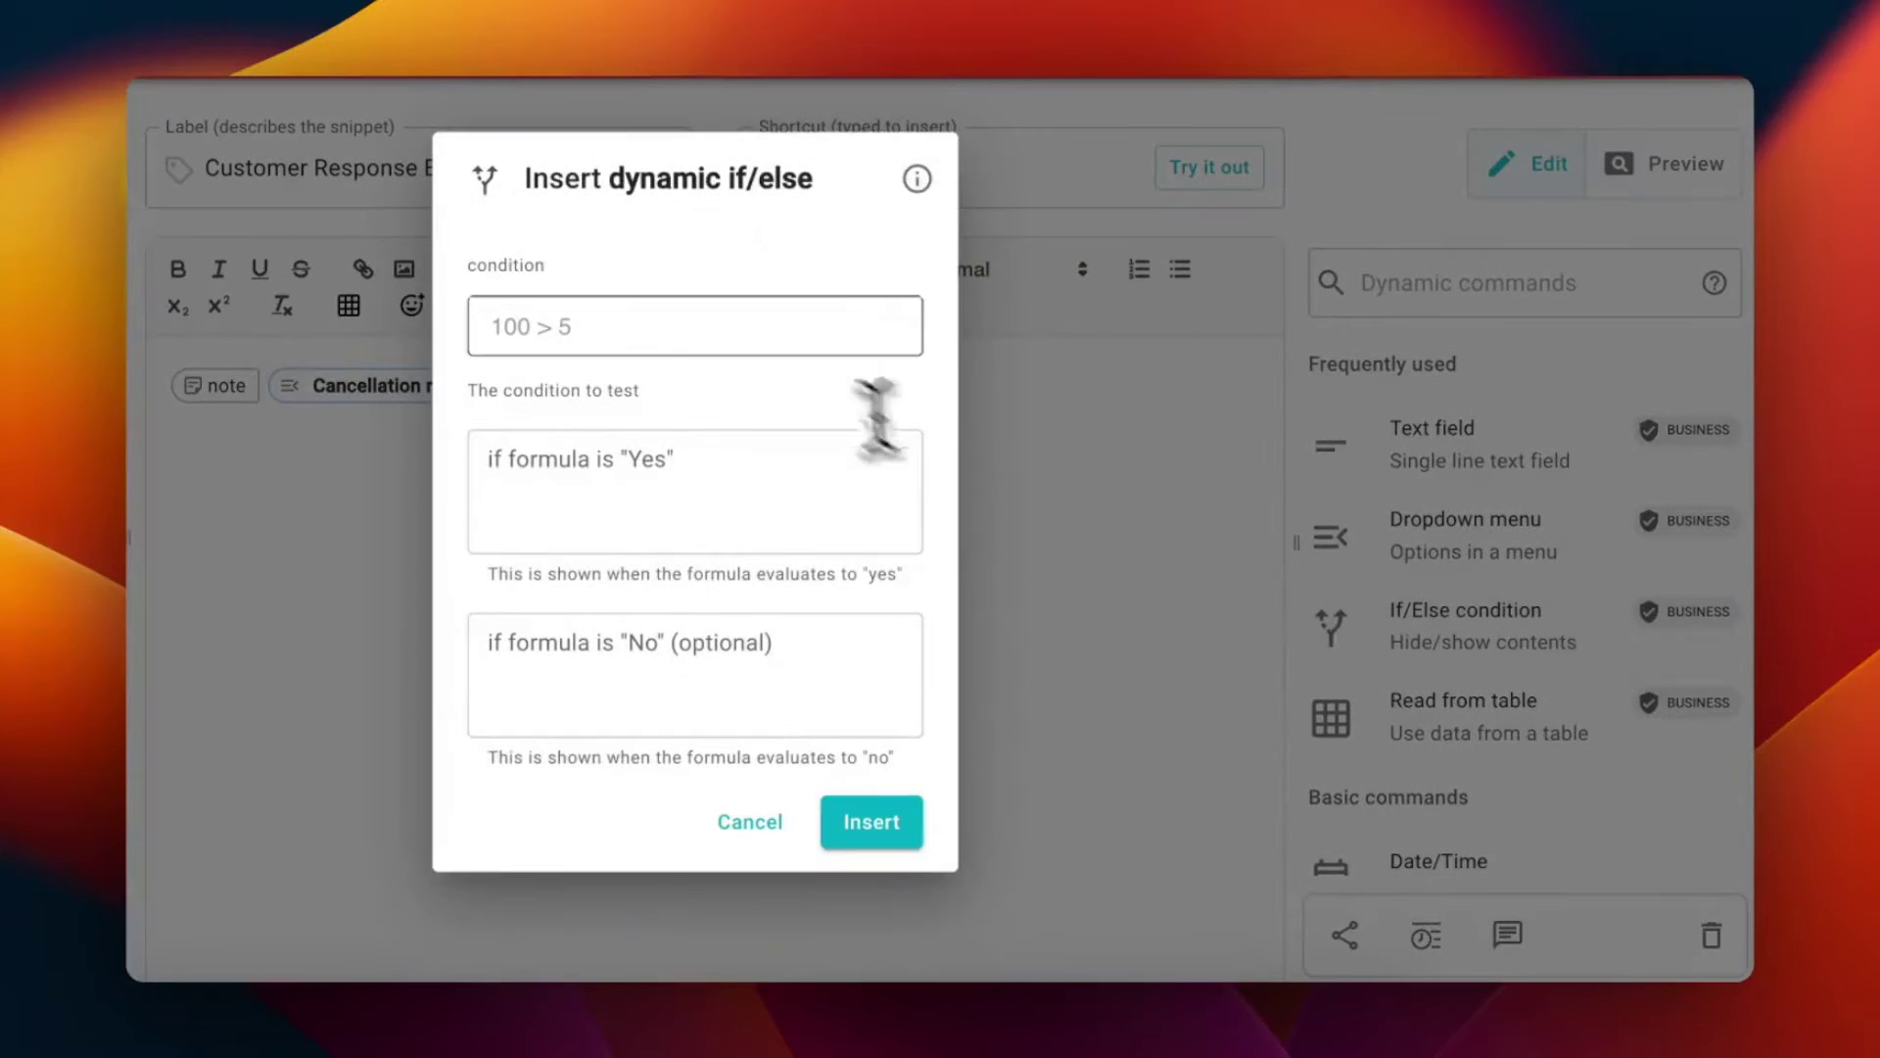
left_click(781, 338)
left_click(1131, 291)
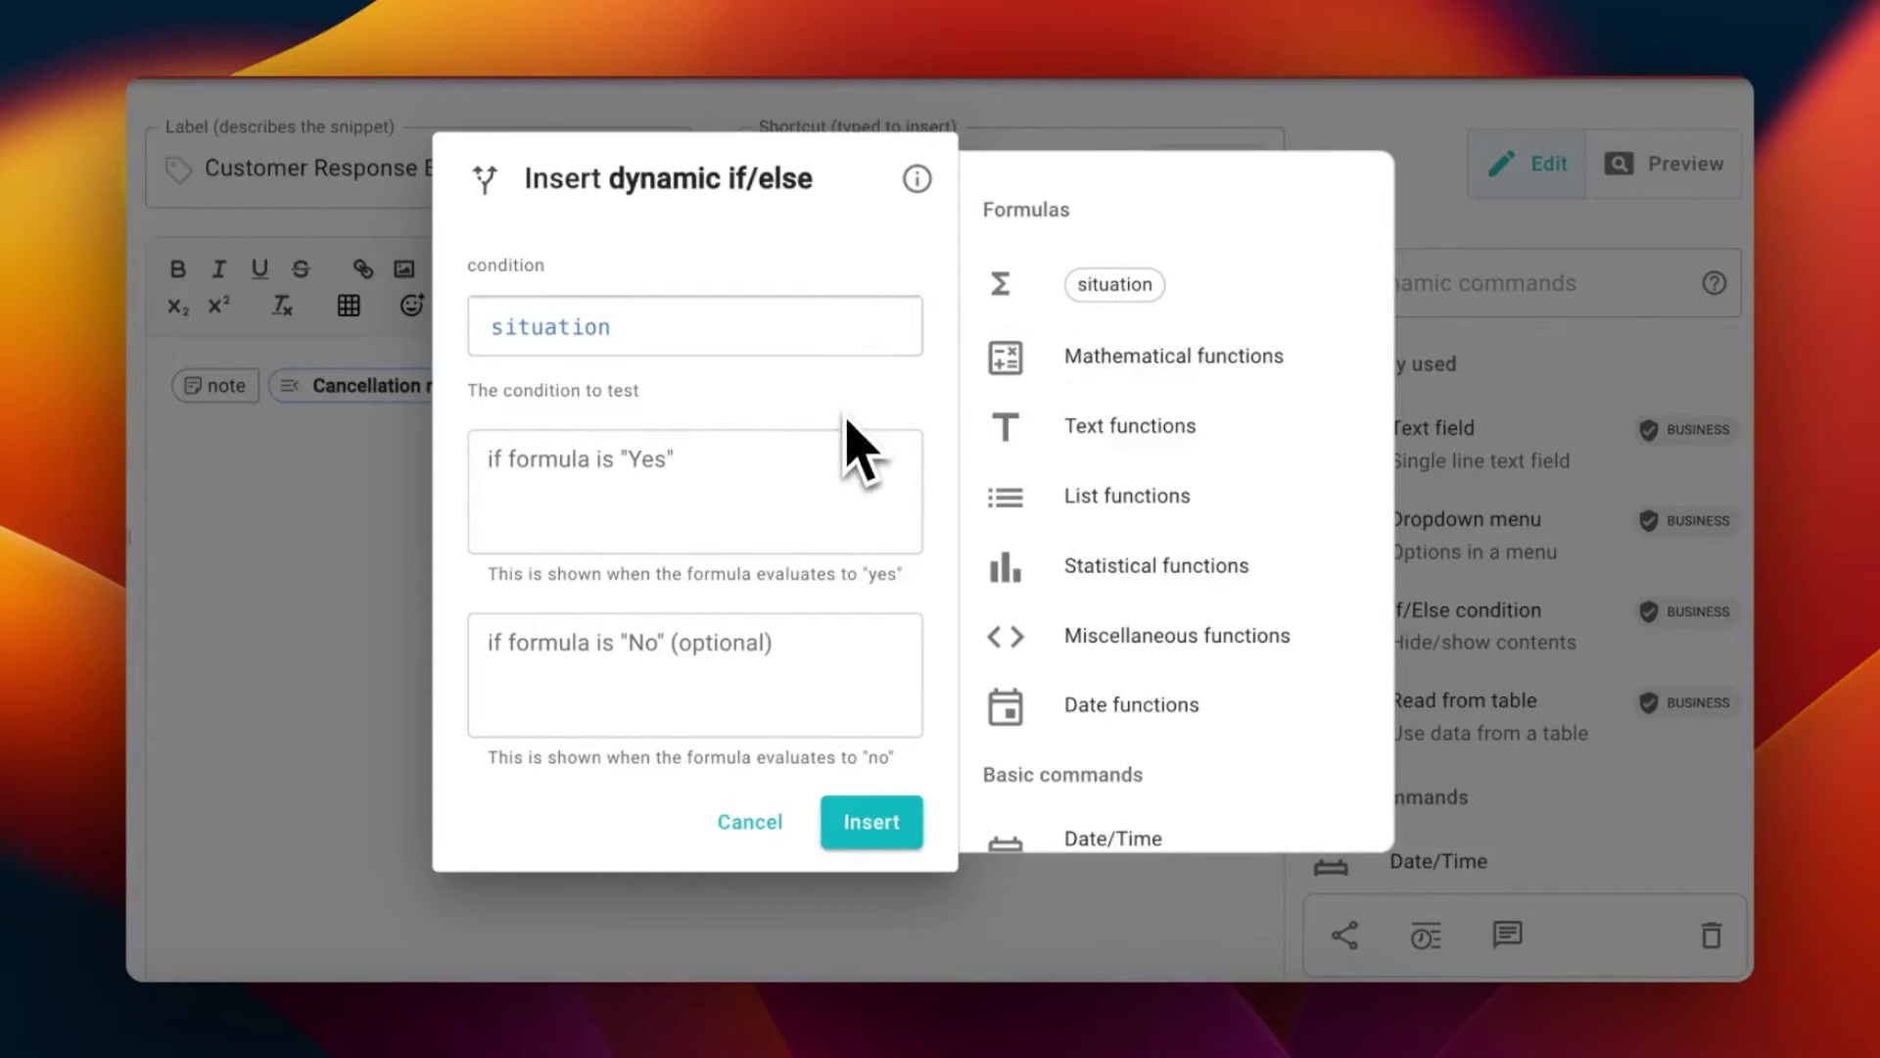
type("=\"")
type("Cancellation requested")
type("\"")
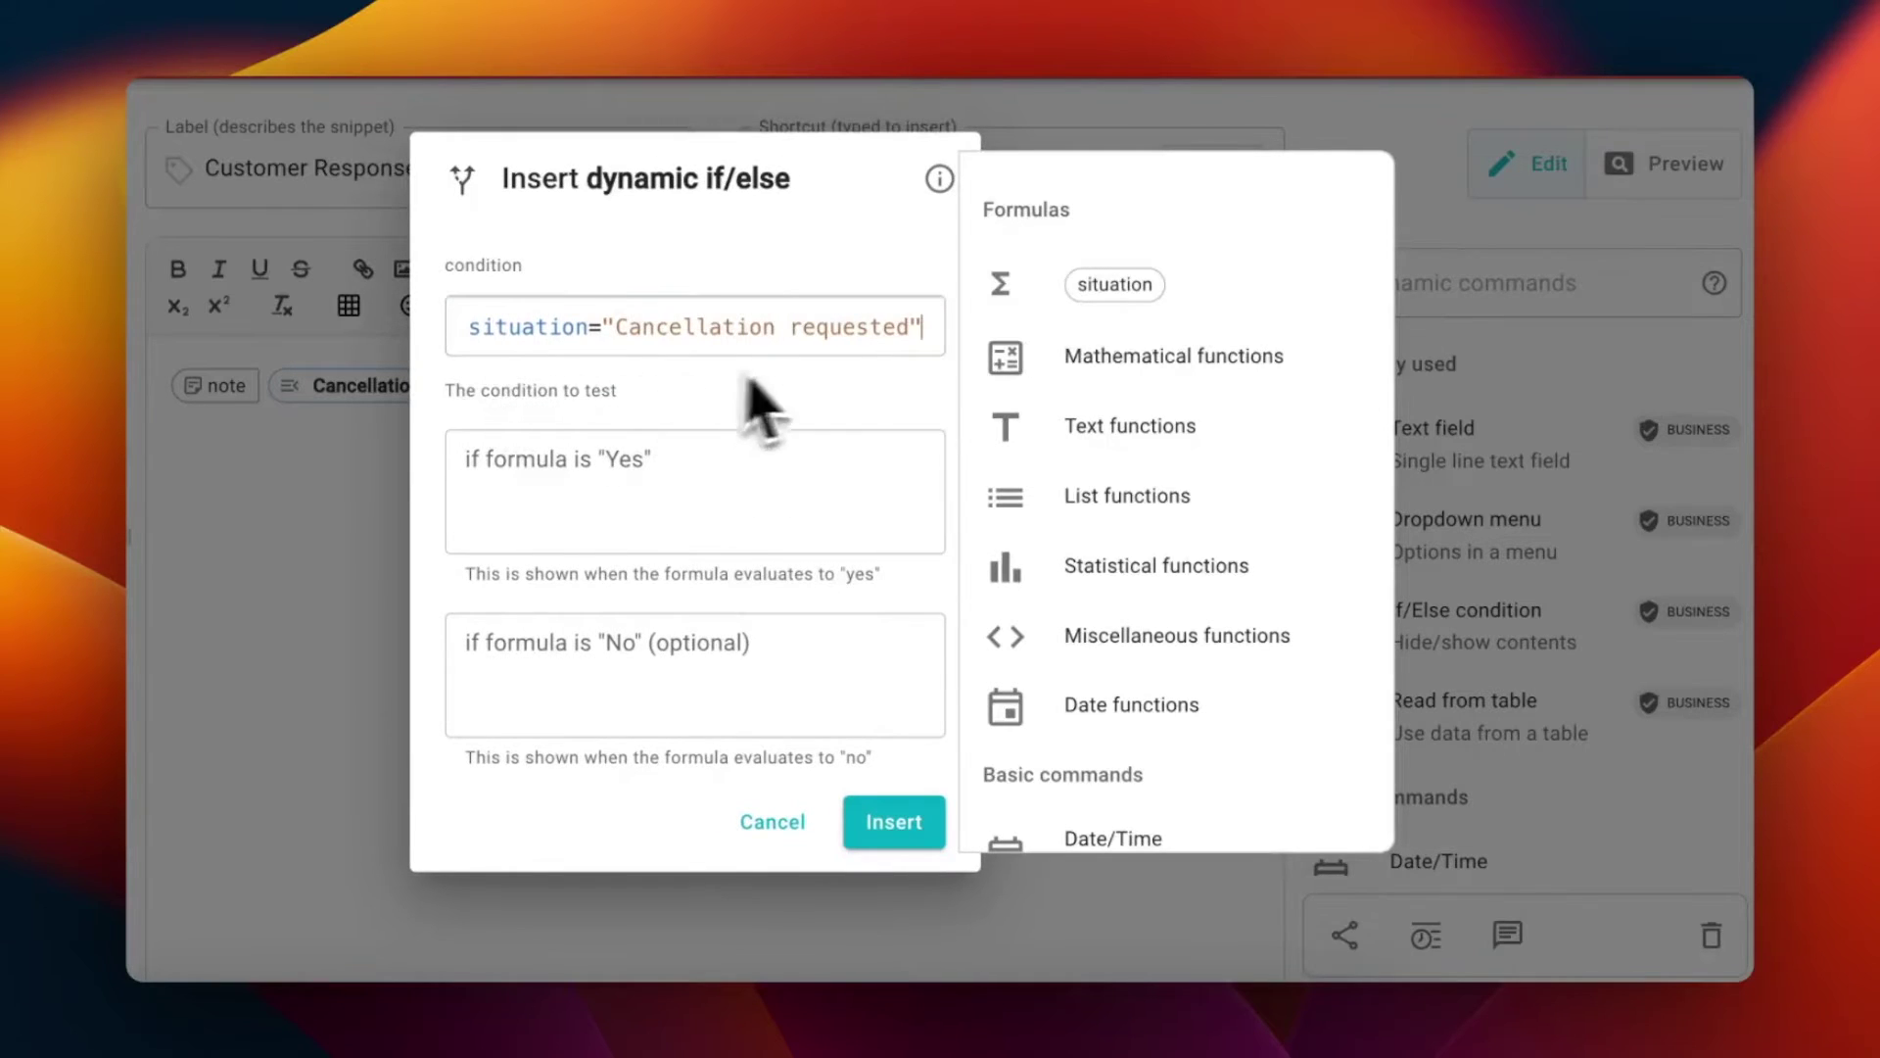
left_click(723, 467)
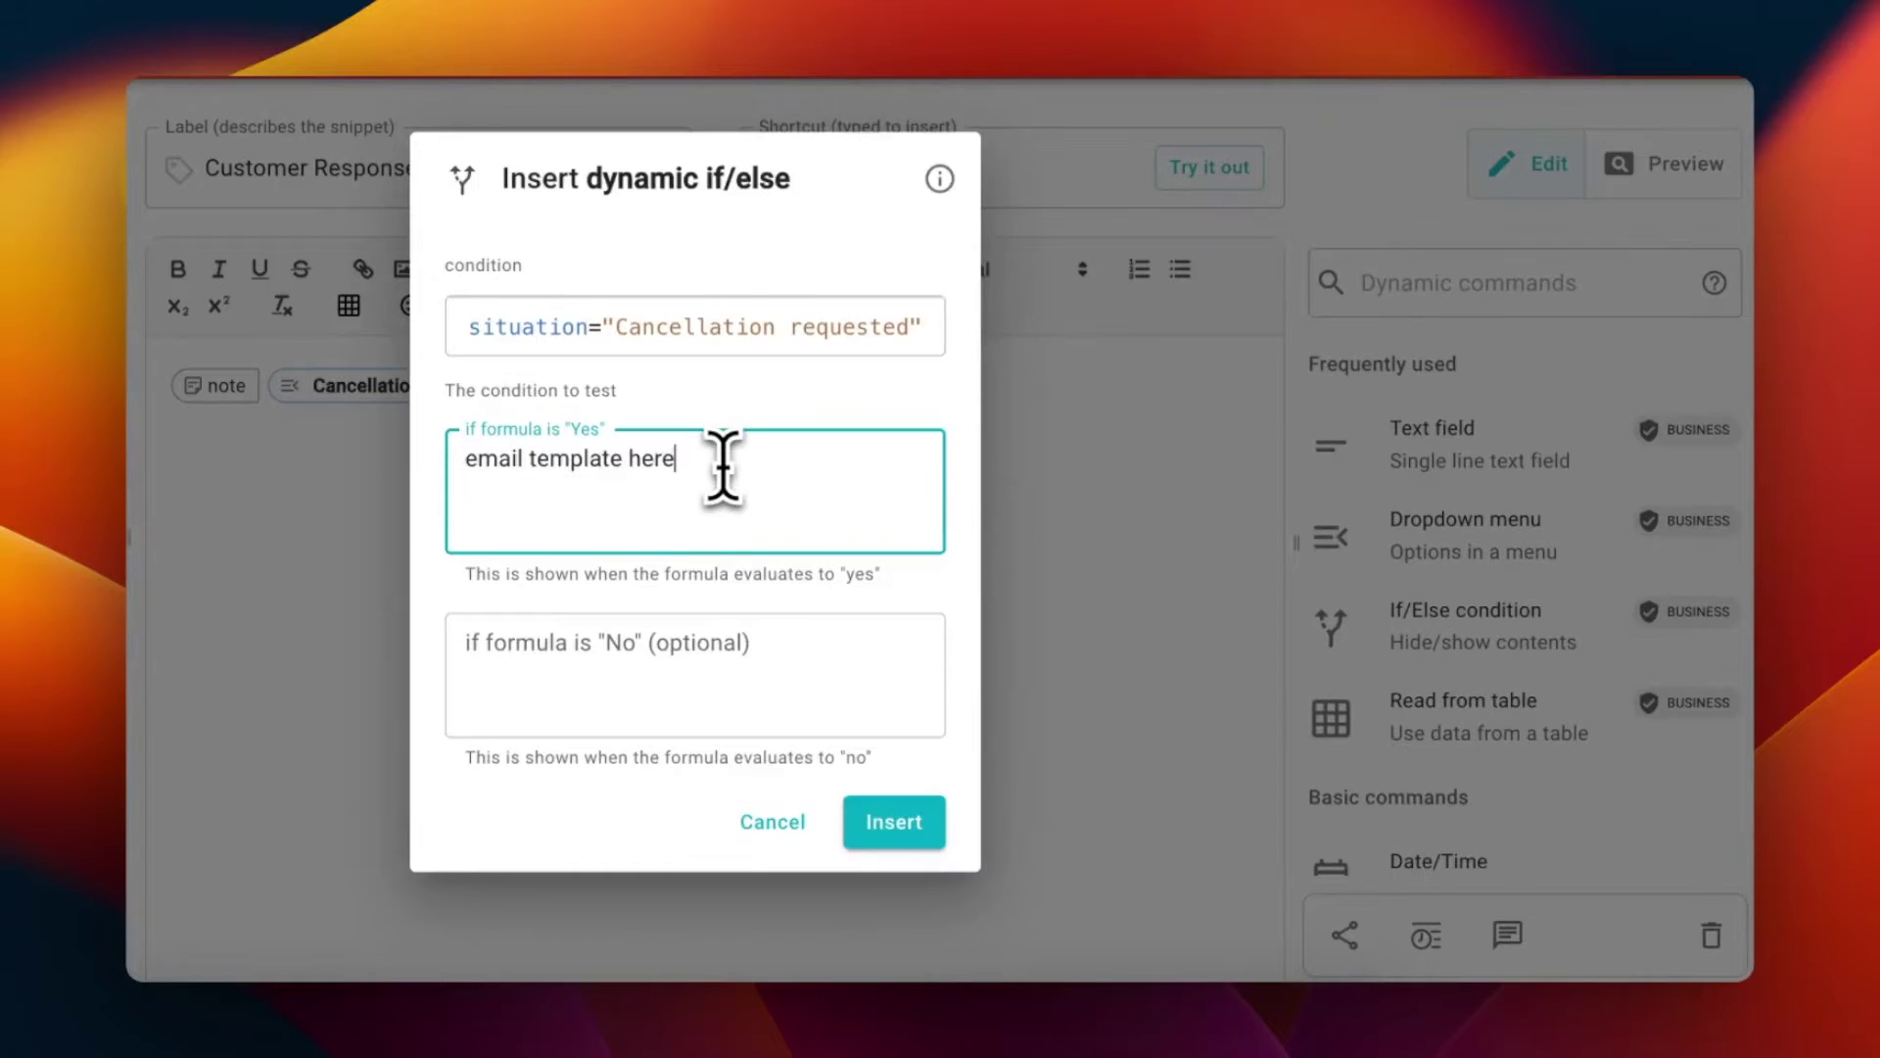
left_click(893, 822)
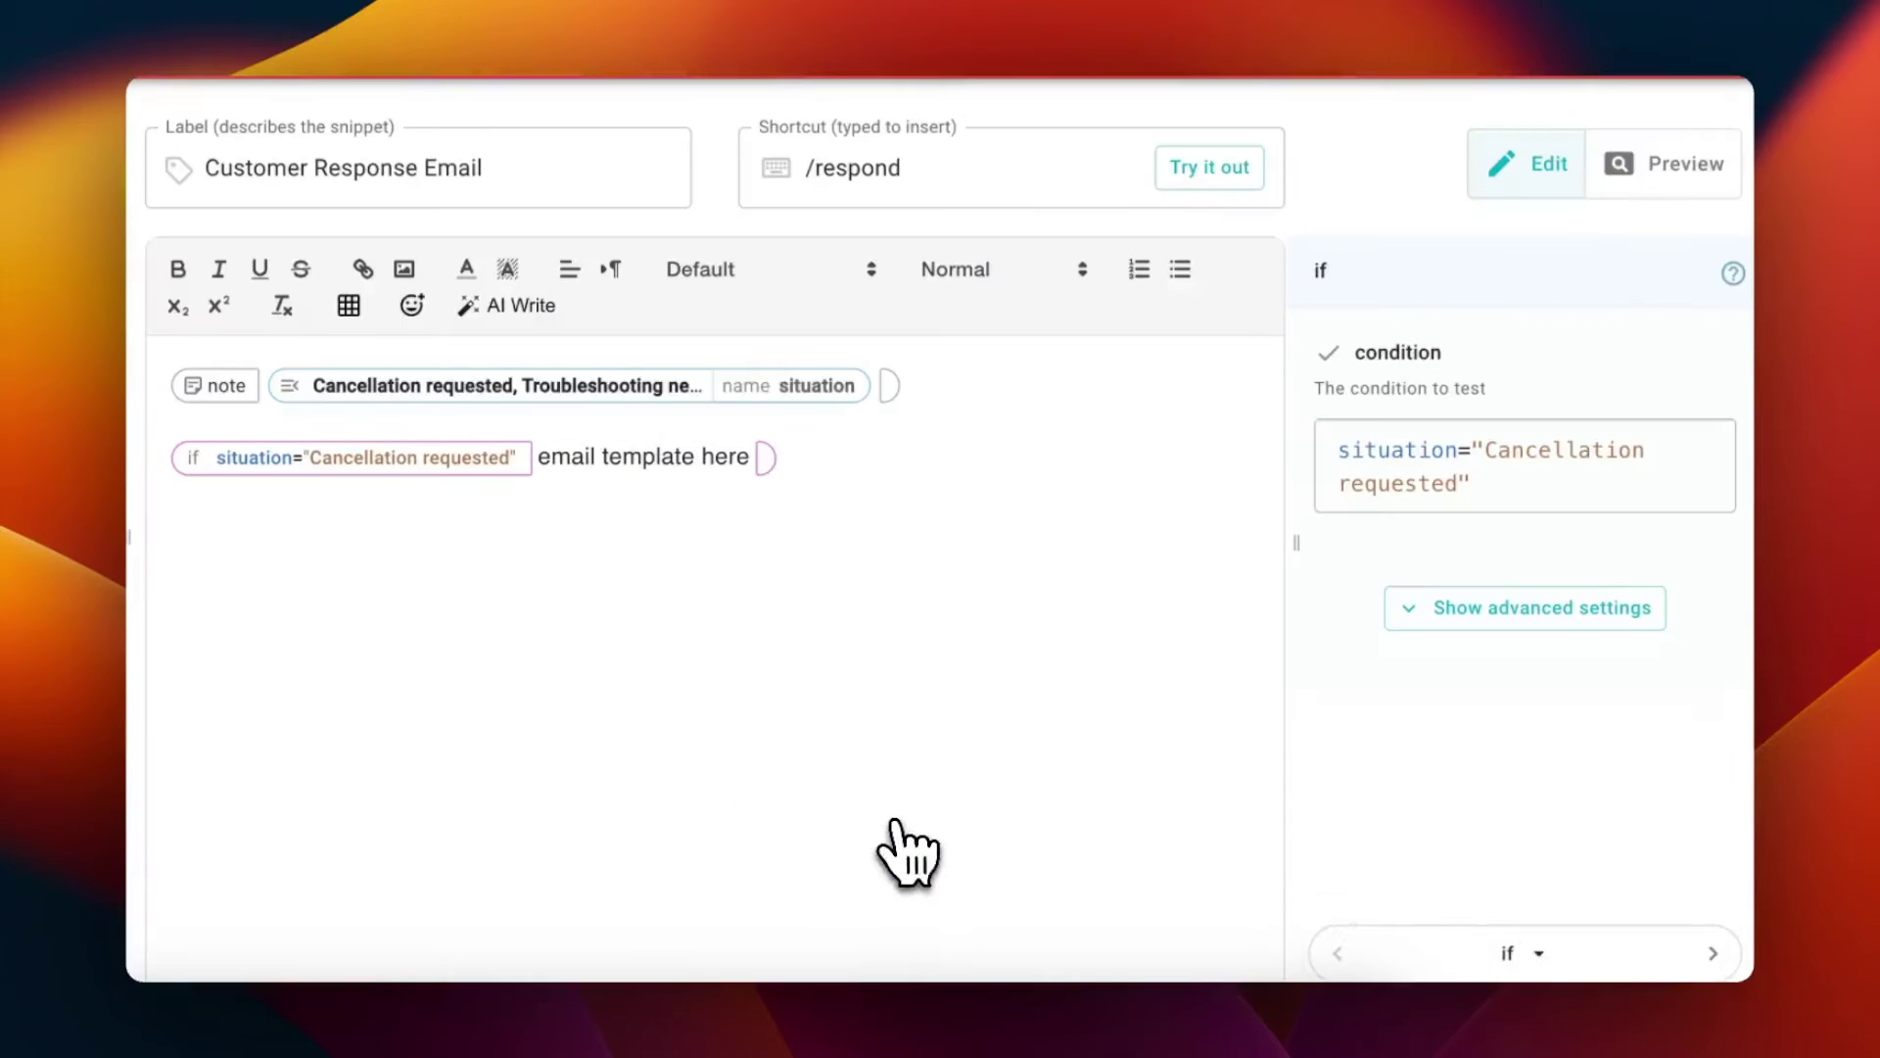
left_click(1034, 498)
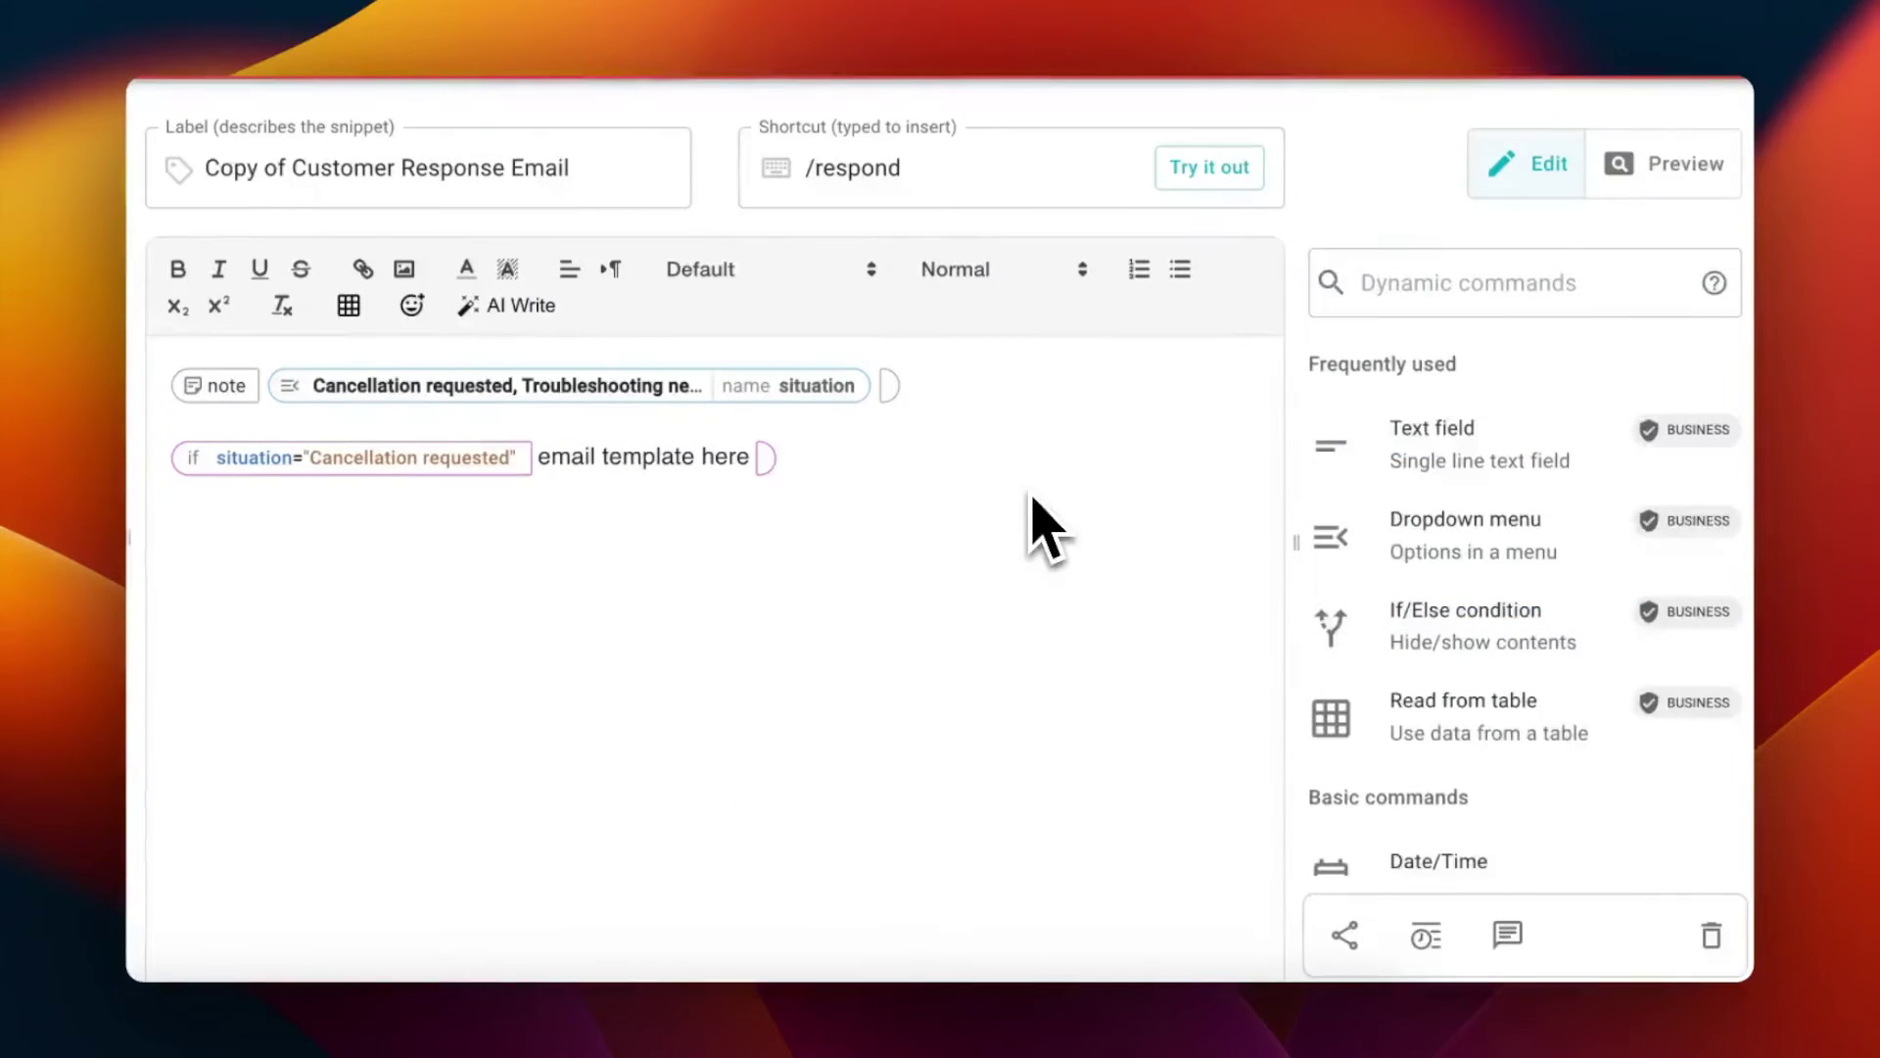
left_click(1665, 168)
left_click(421, 397)
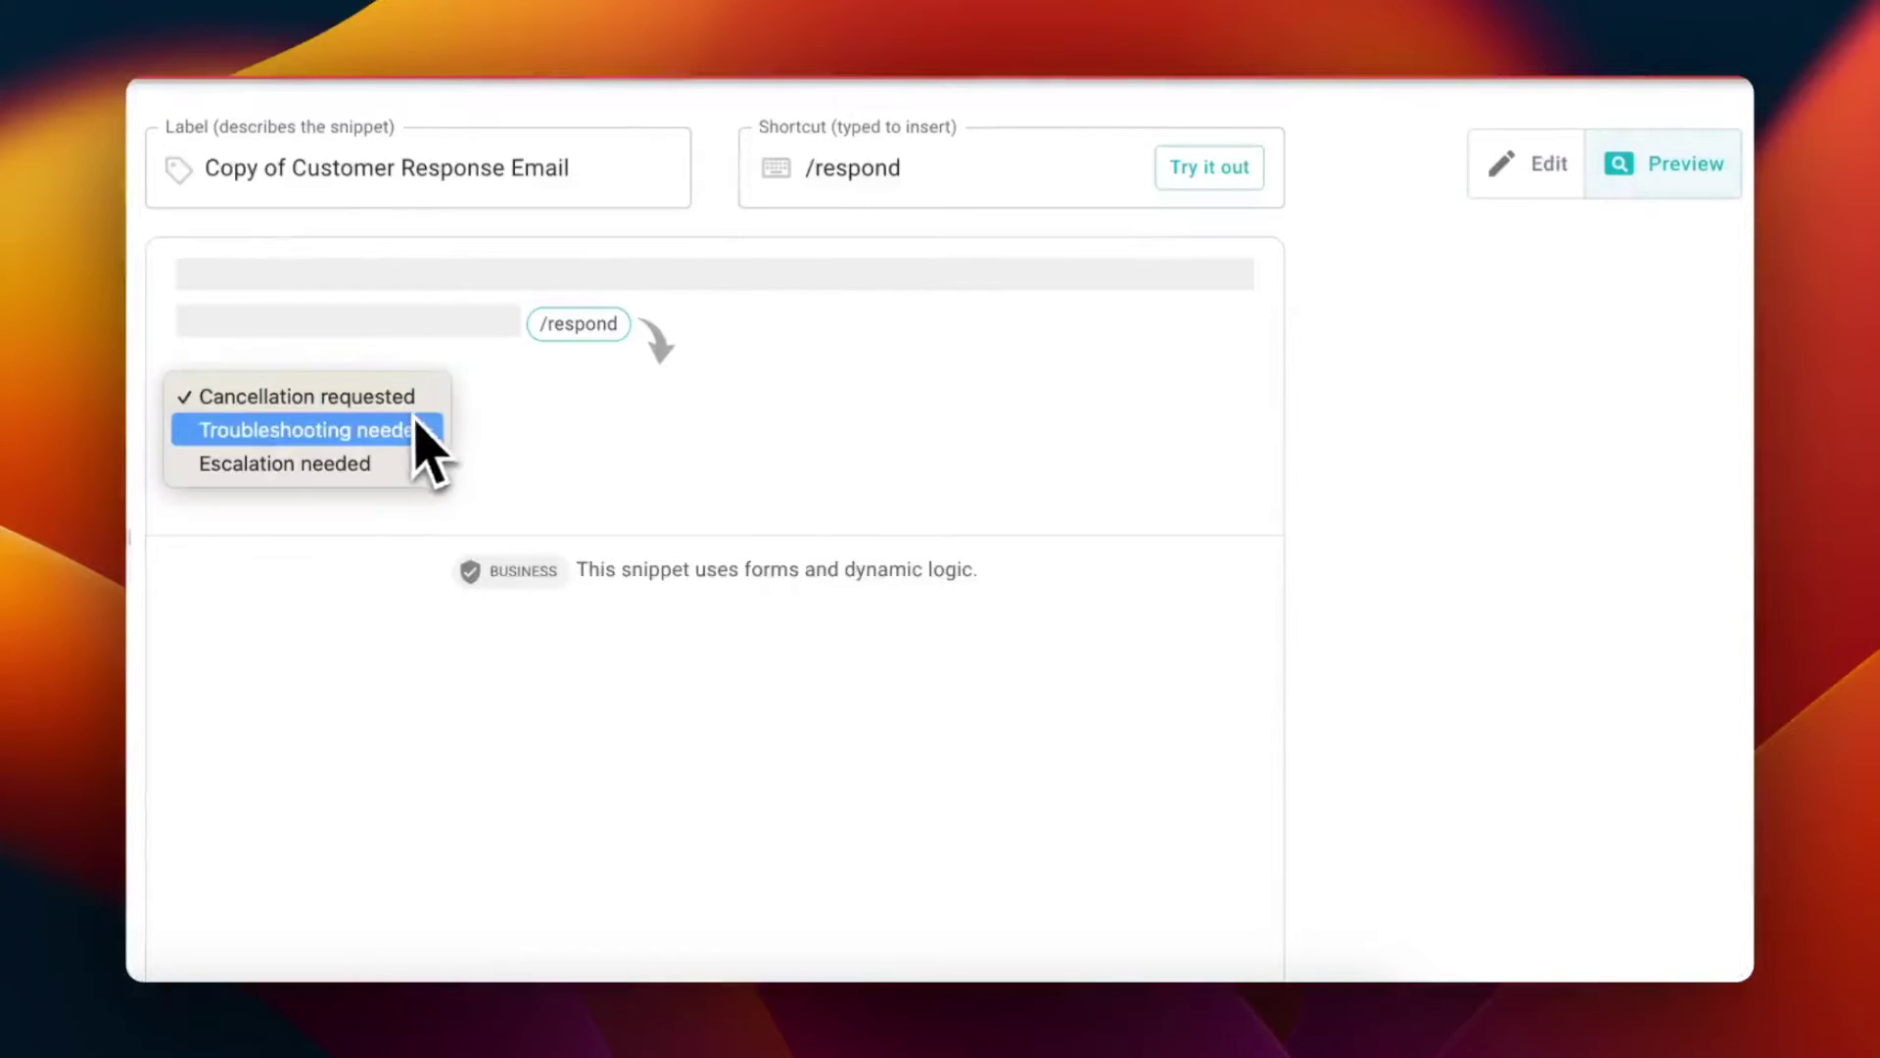
left_click(440, 428)
left_click(415, 396)
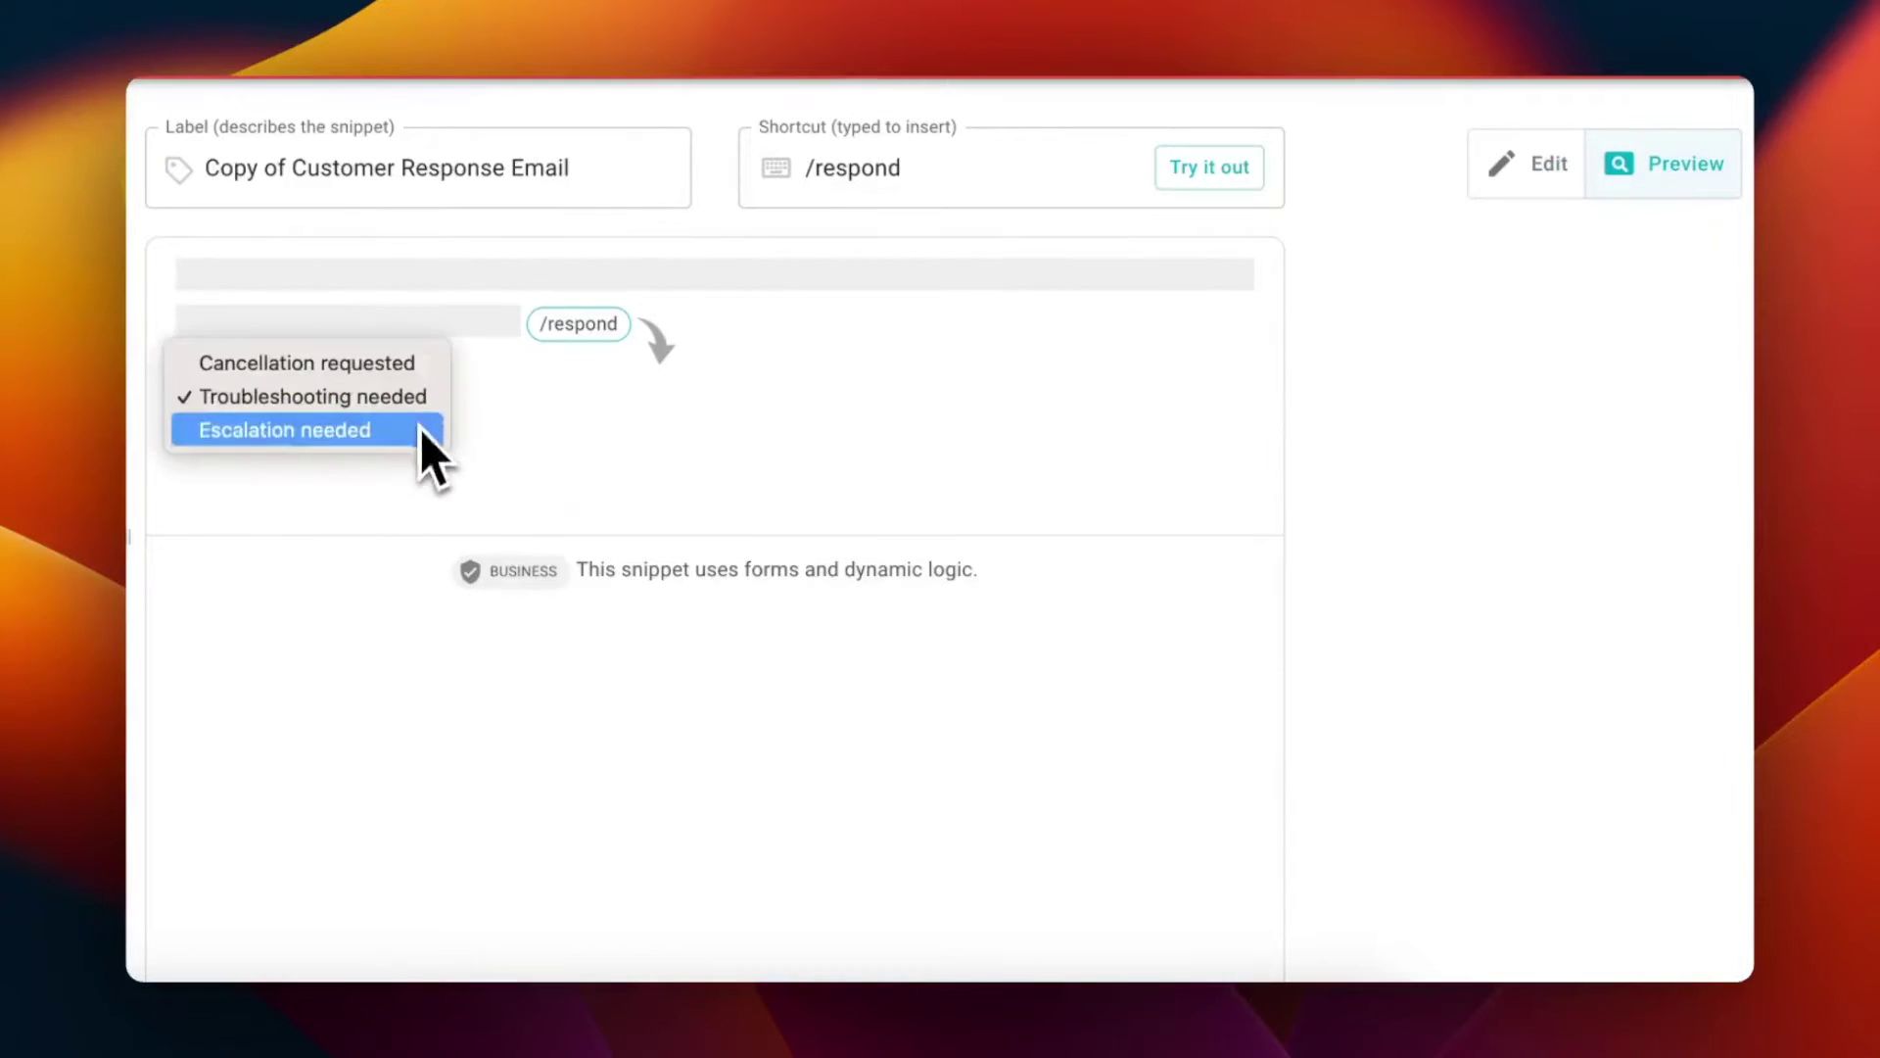
left_click(420, 429)
left_click(415, 396)
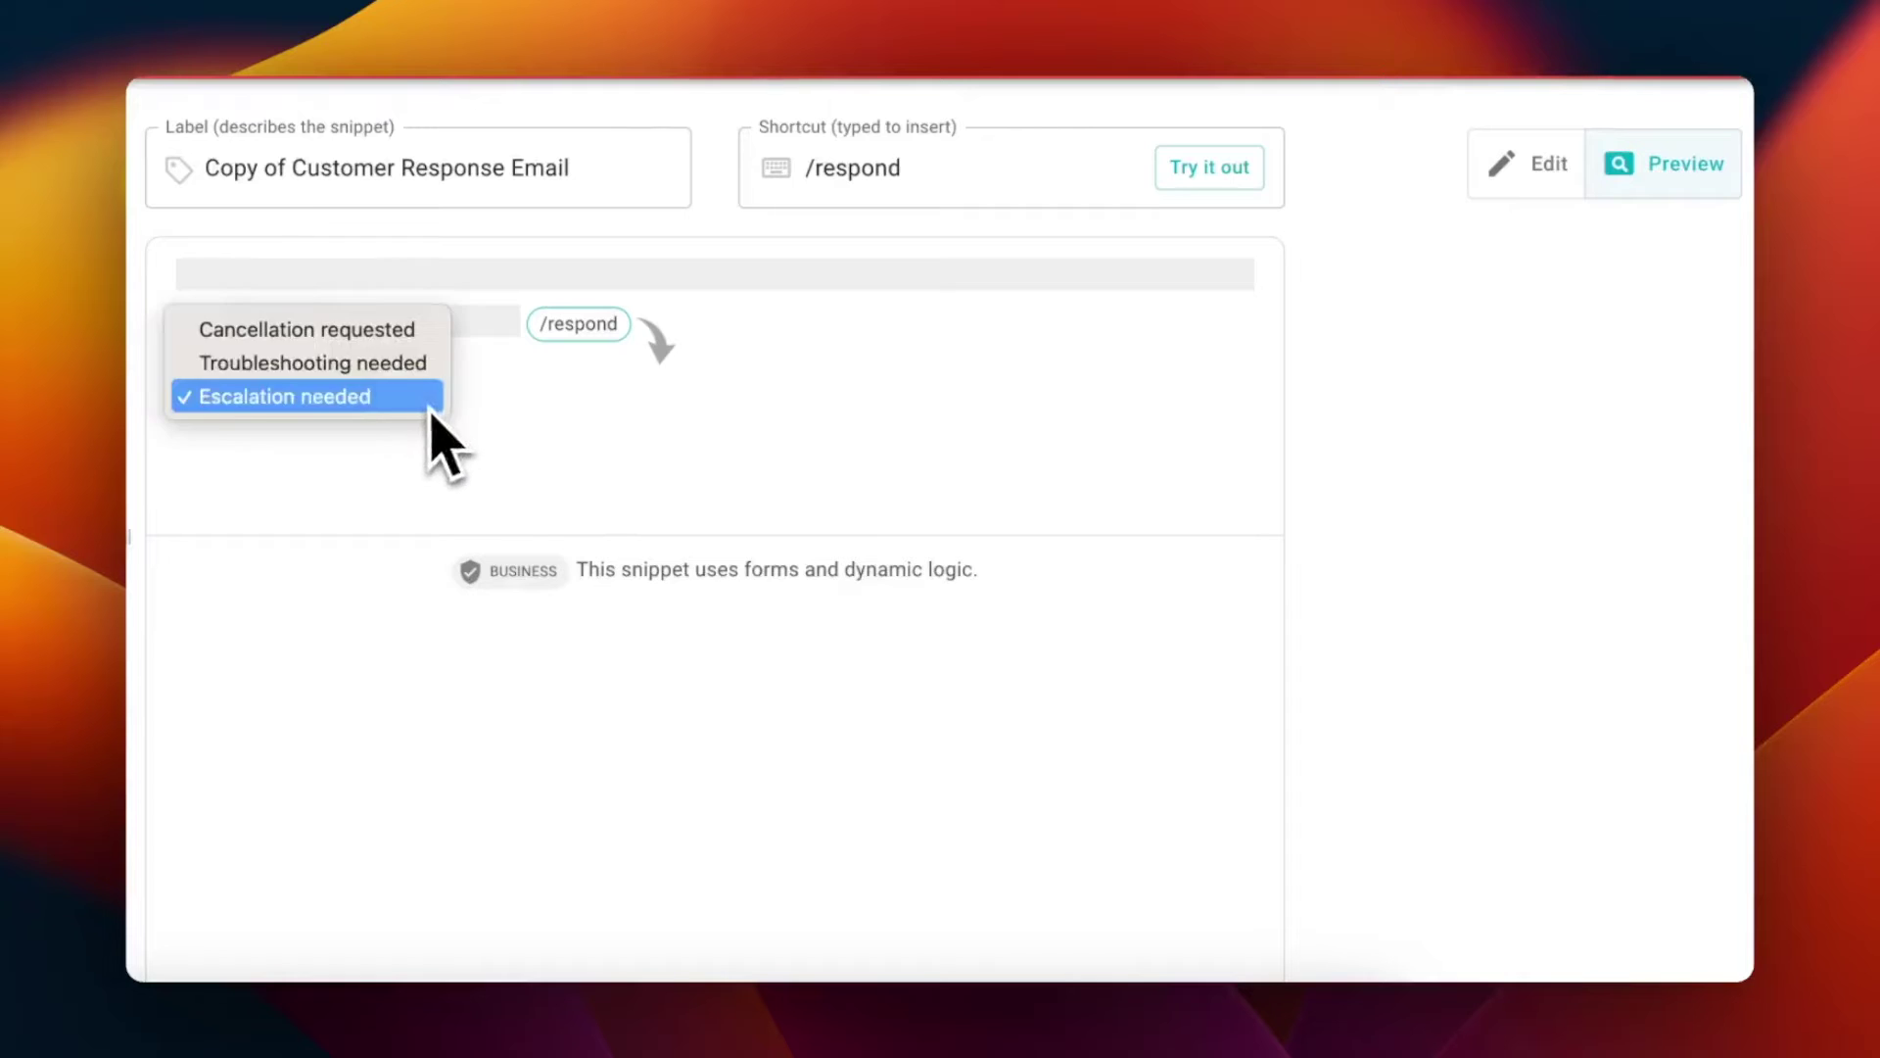
left_click(474, 424)
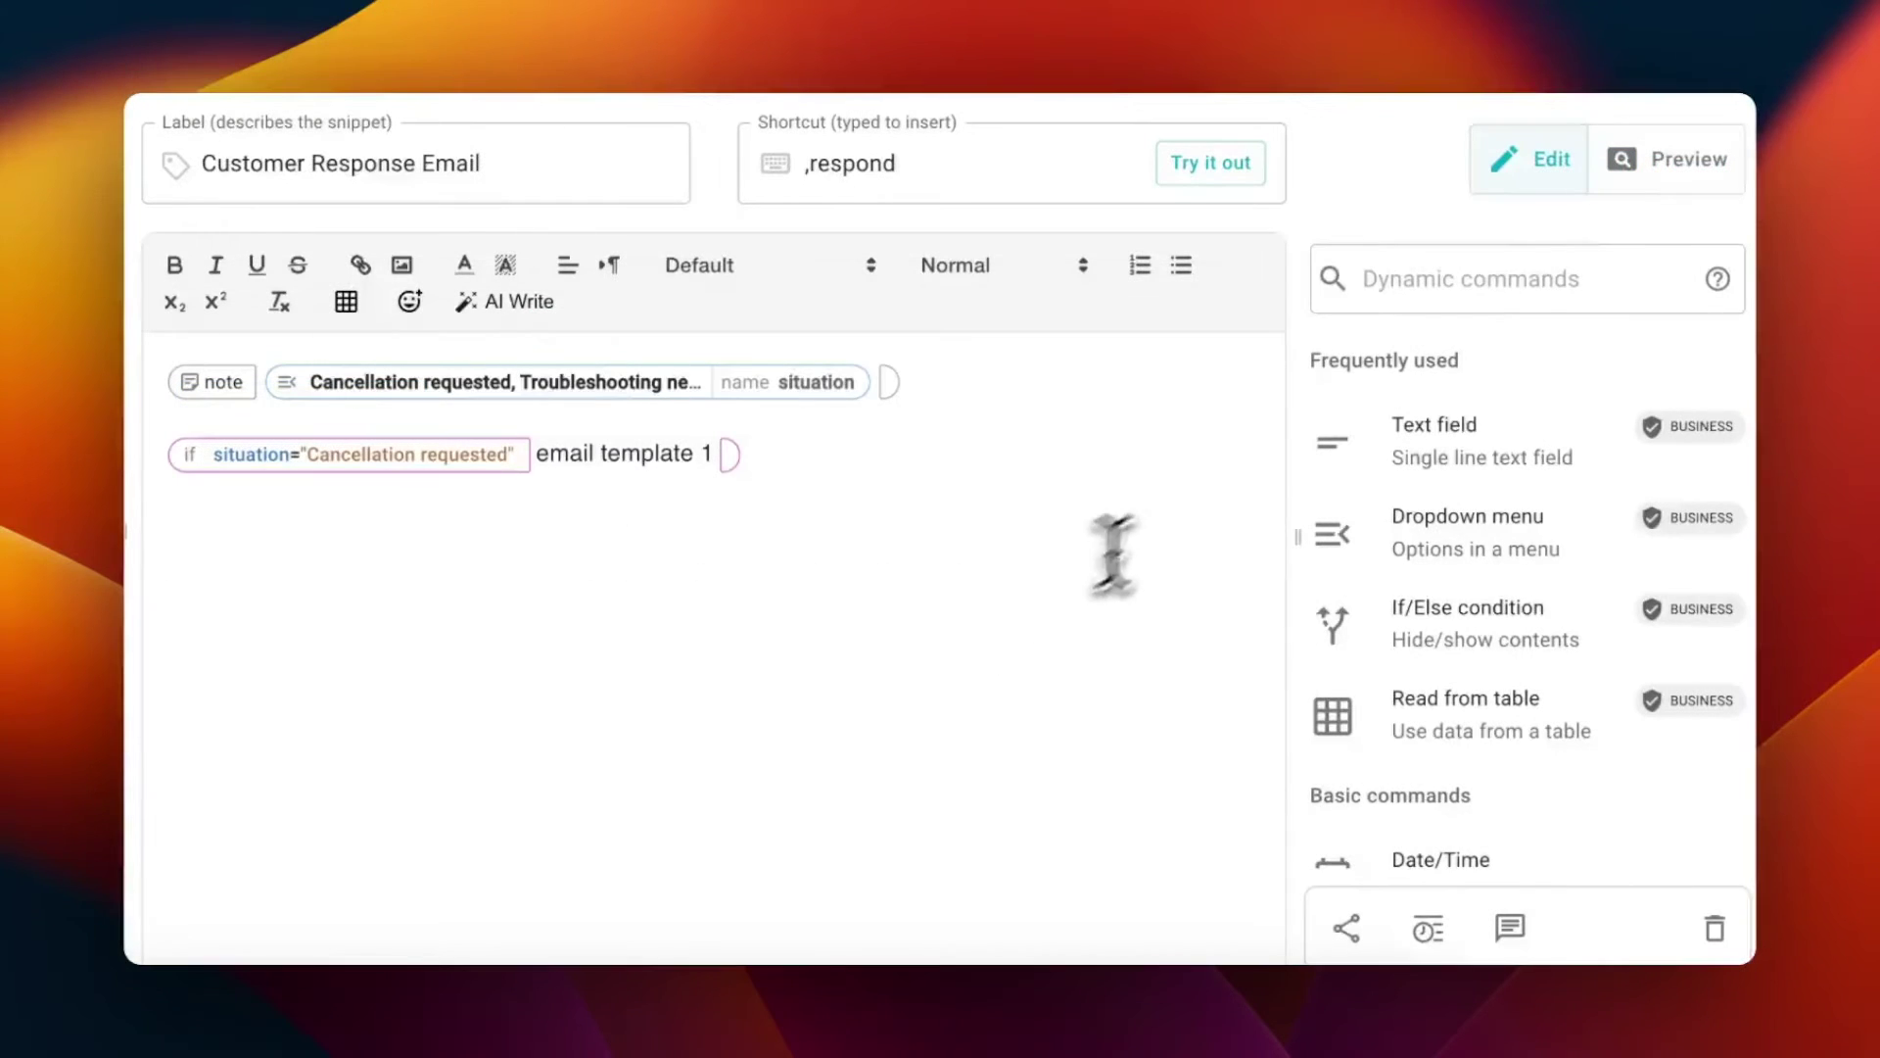
Add an if block for situation="Troubleshooting needed" that shows 'email template 2'.
left_click(1389, 617)
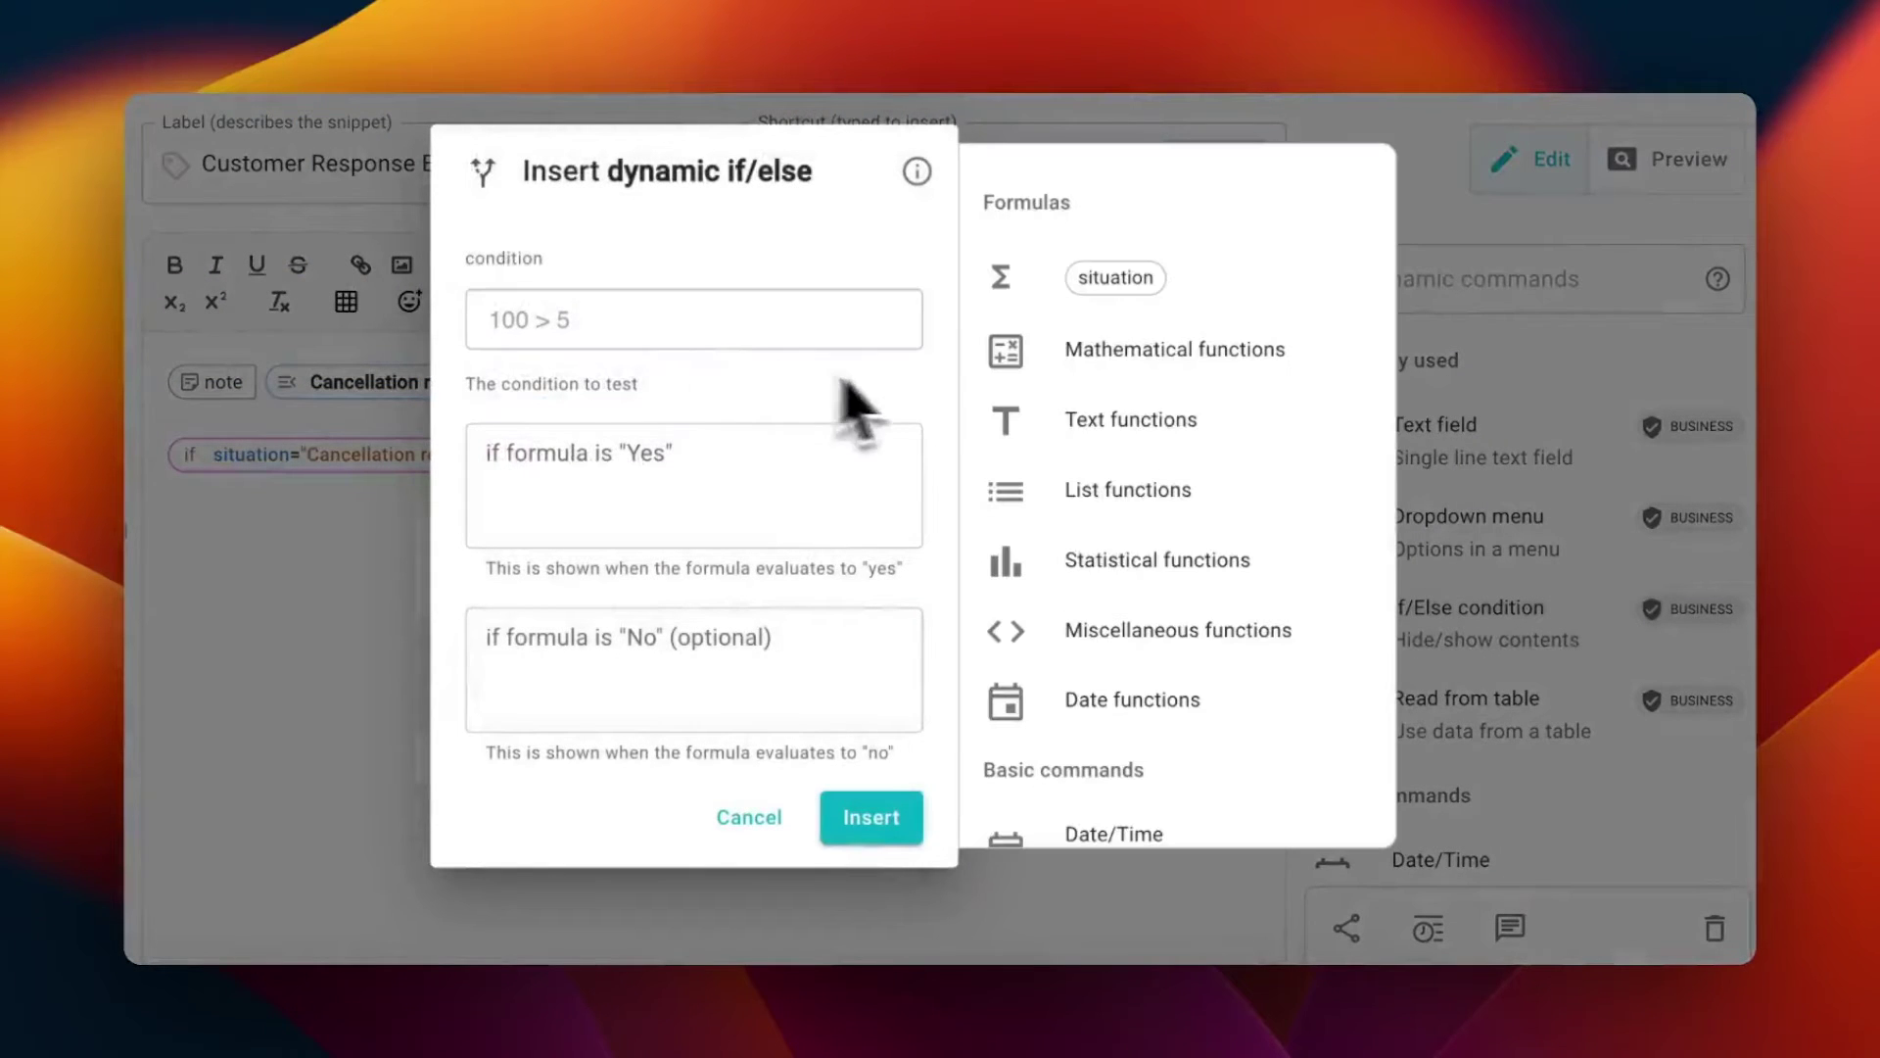
left_click(1116, 277)
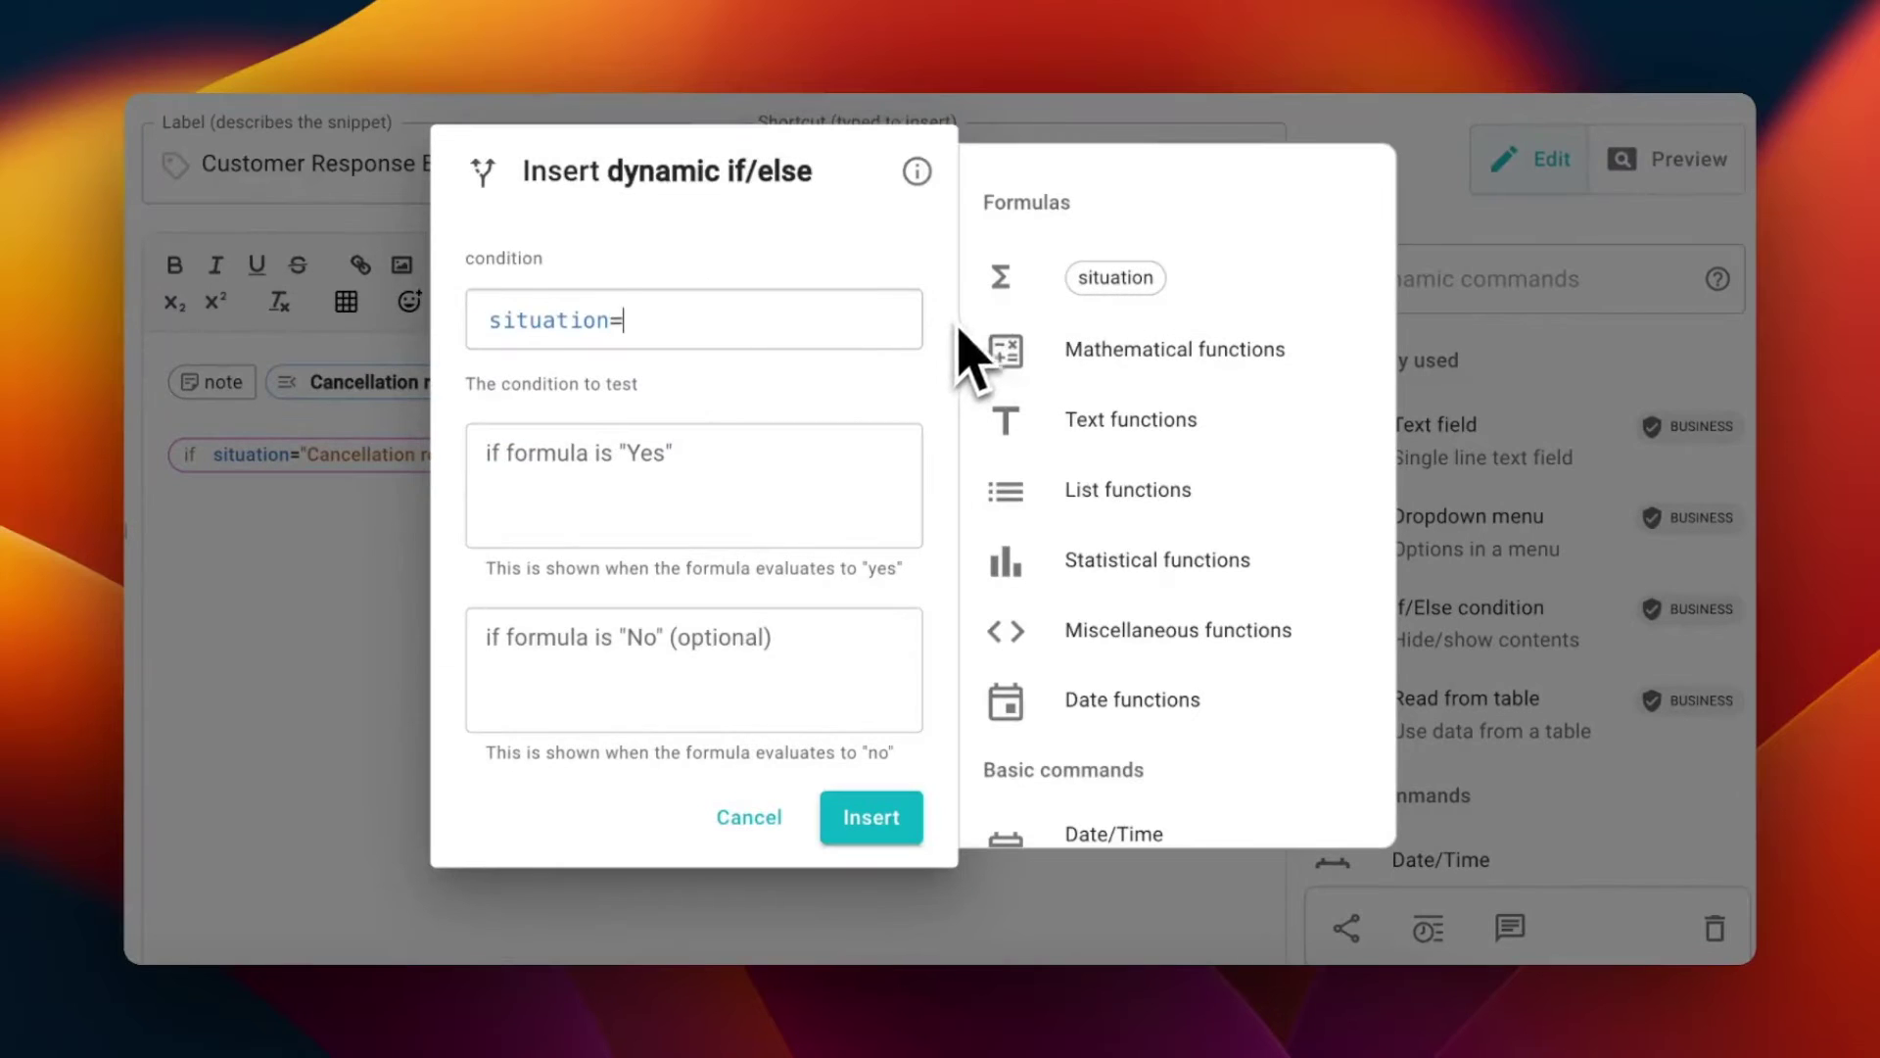
type("=\"Troubleshooting needed\"")
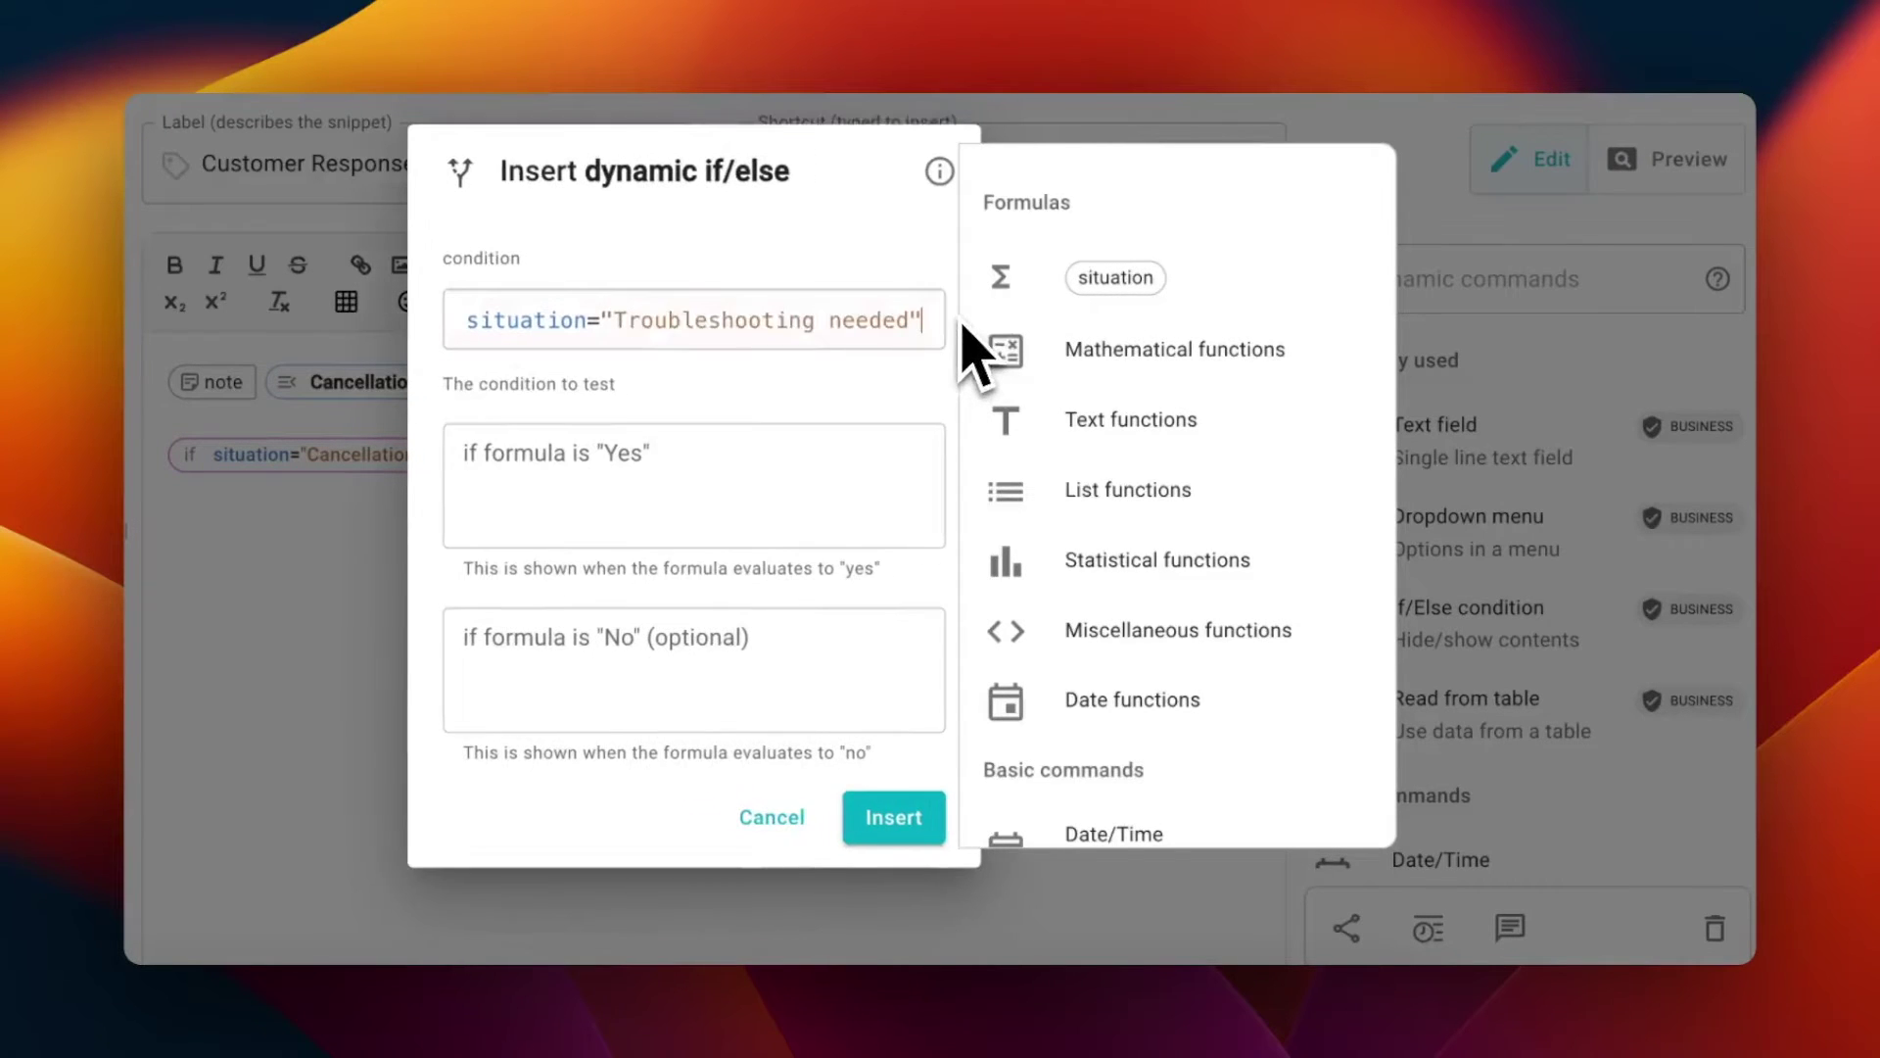
left_click(763, 504)
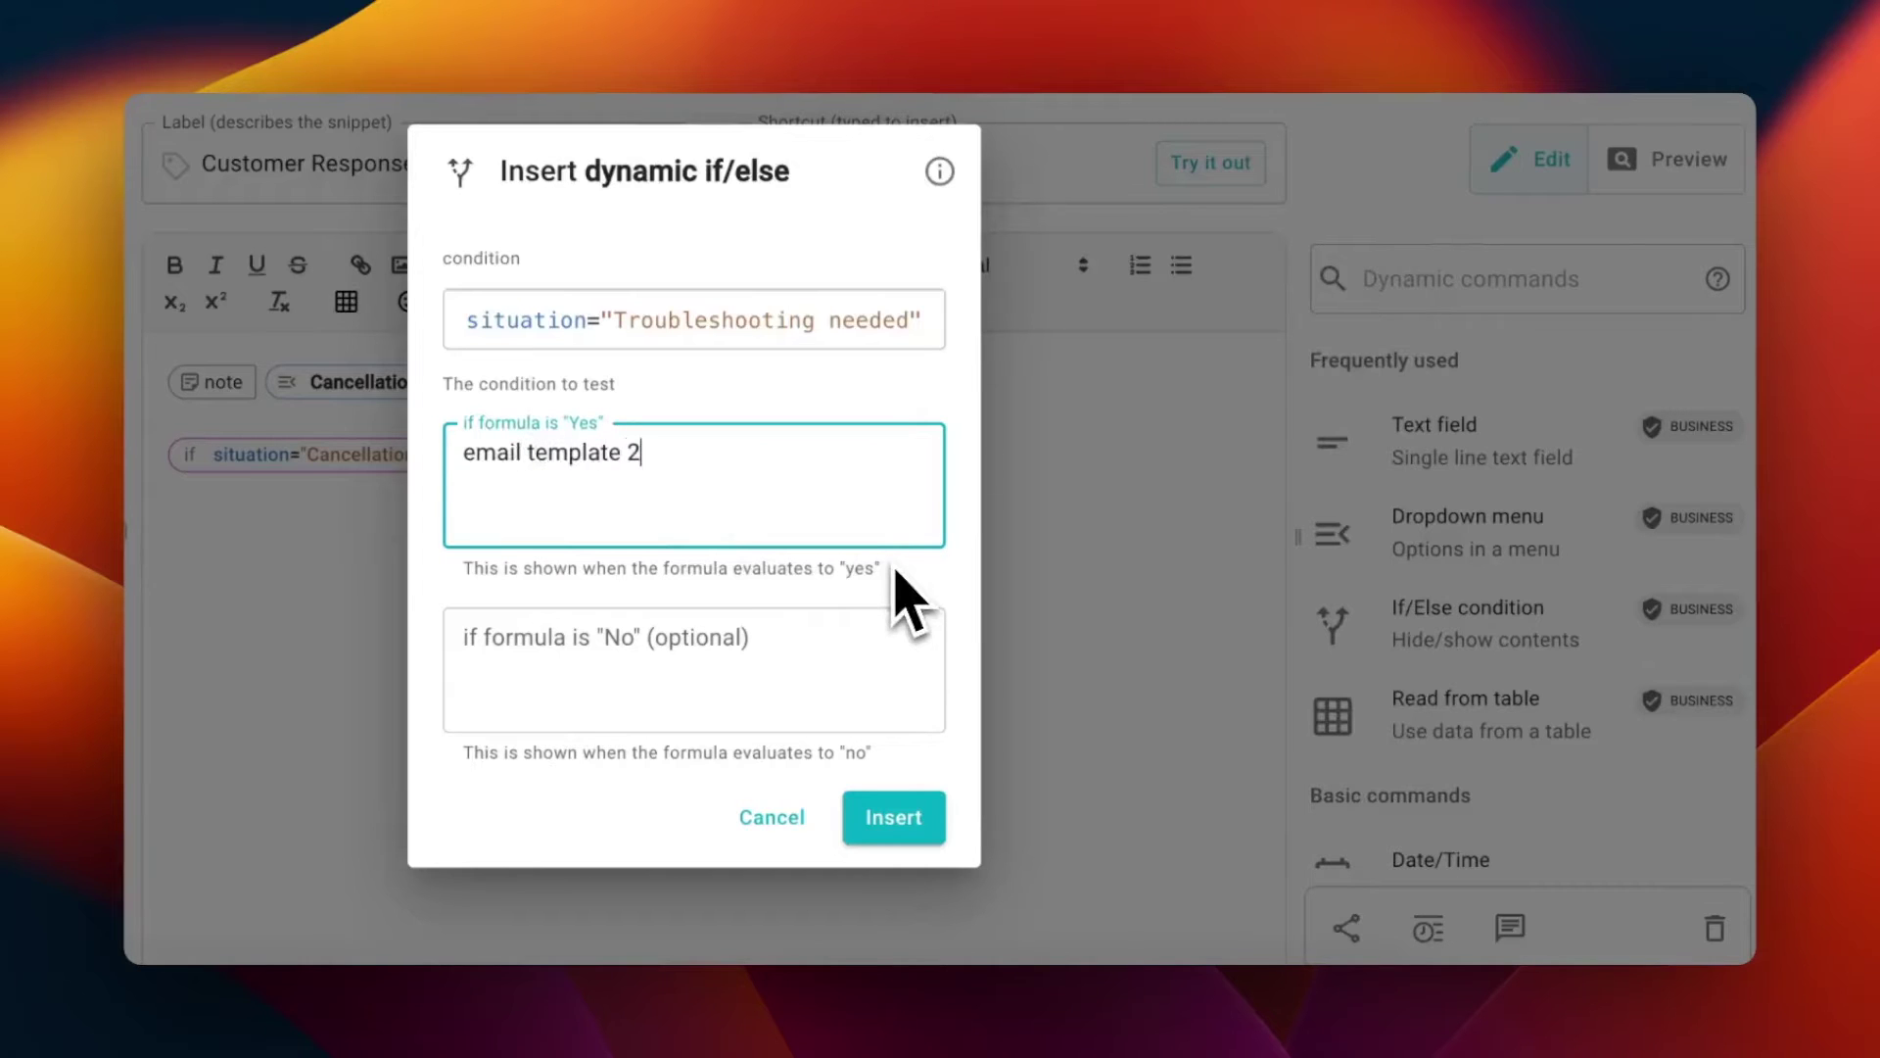
left_click(909, 813)
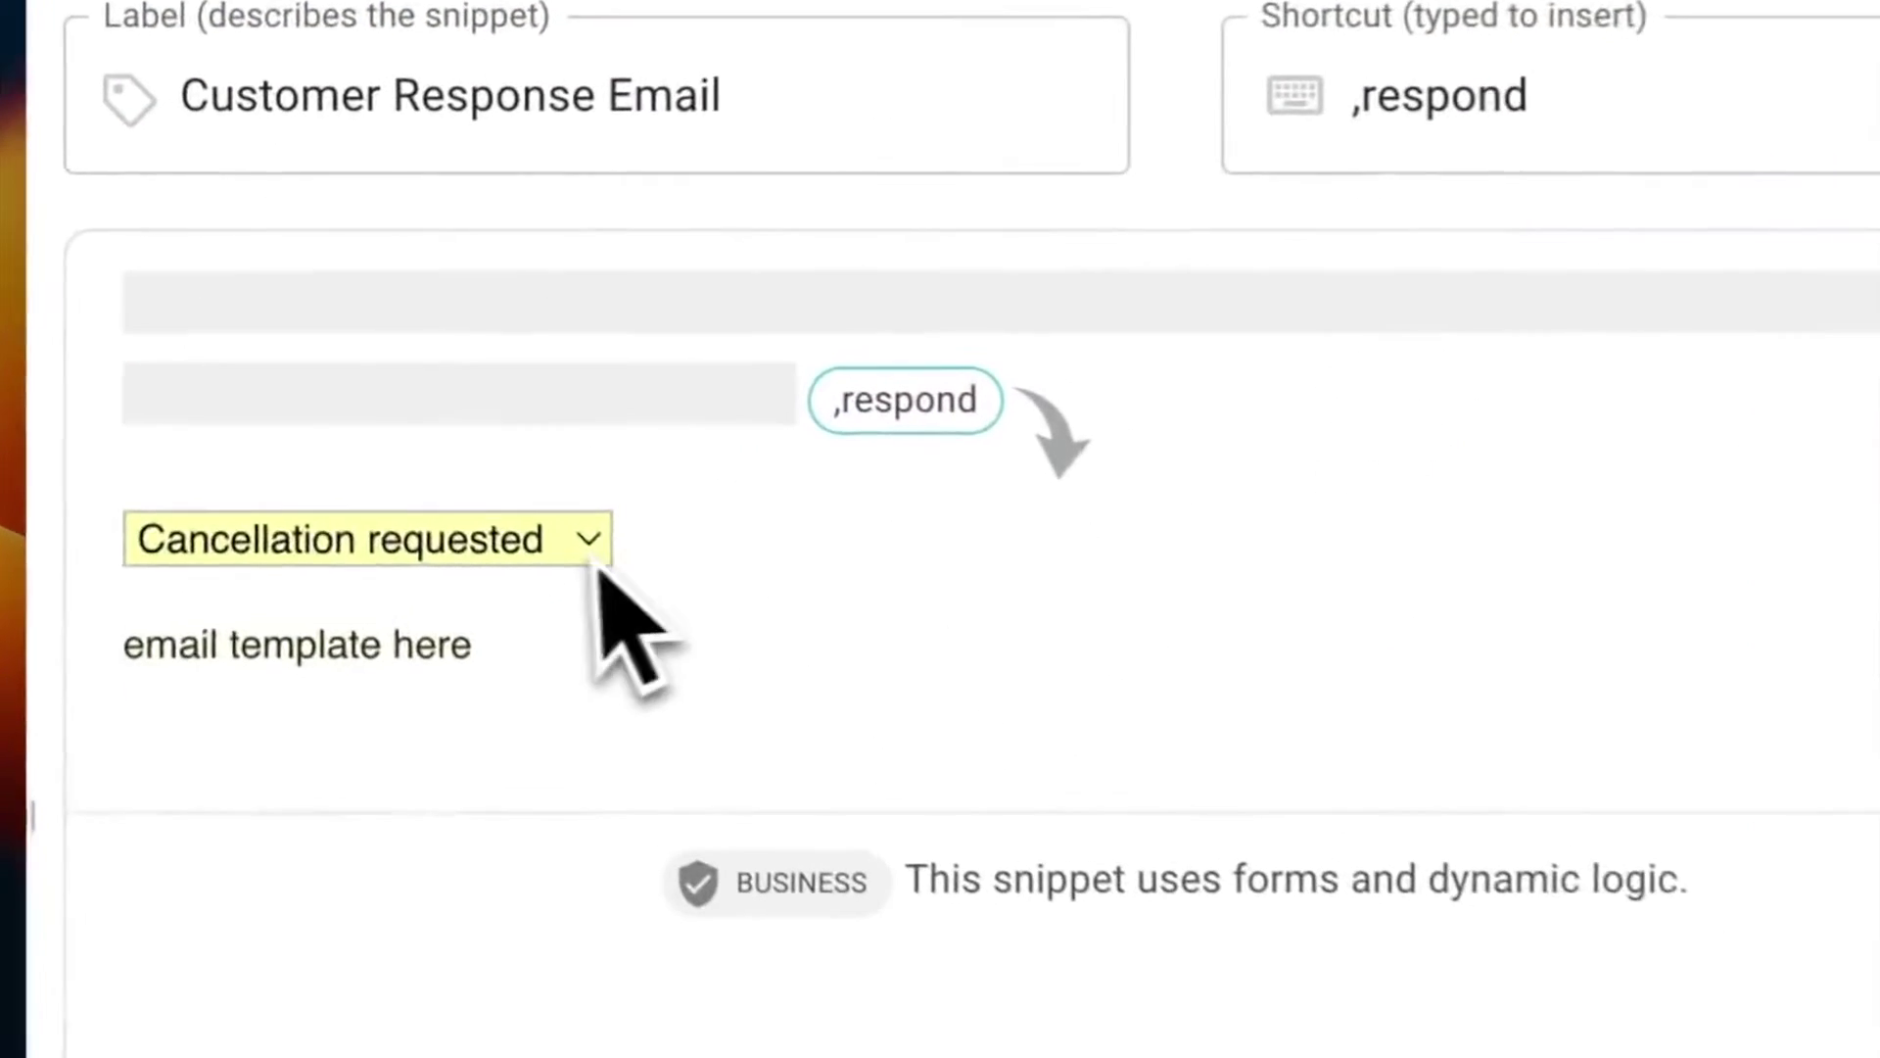
Preview the Troubleshooting needed email, then review the Escalation and Troubleshooting email texts in their blocks.
left_click(587, 566)
left_click(563, 627)
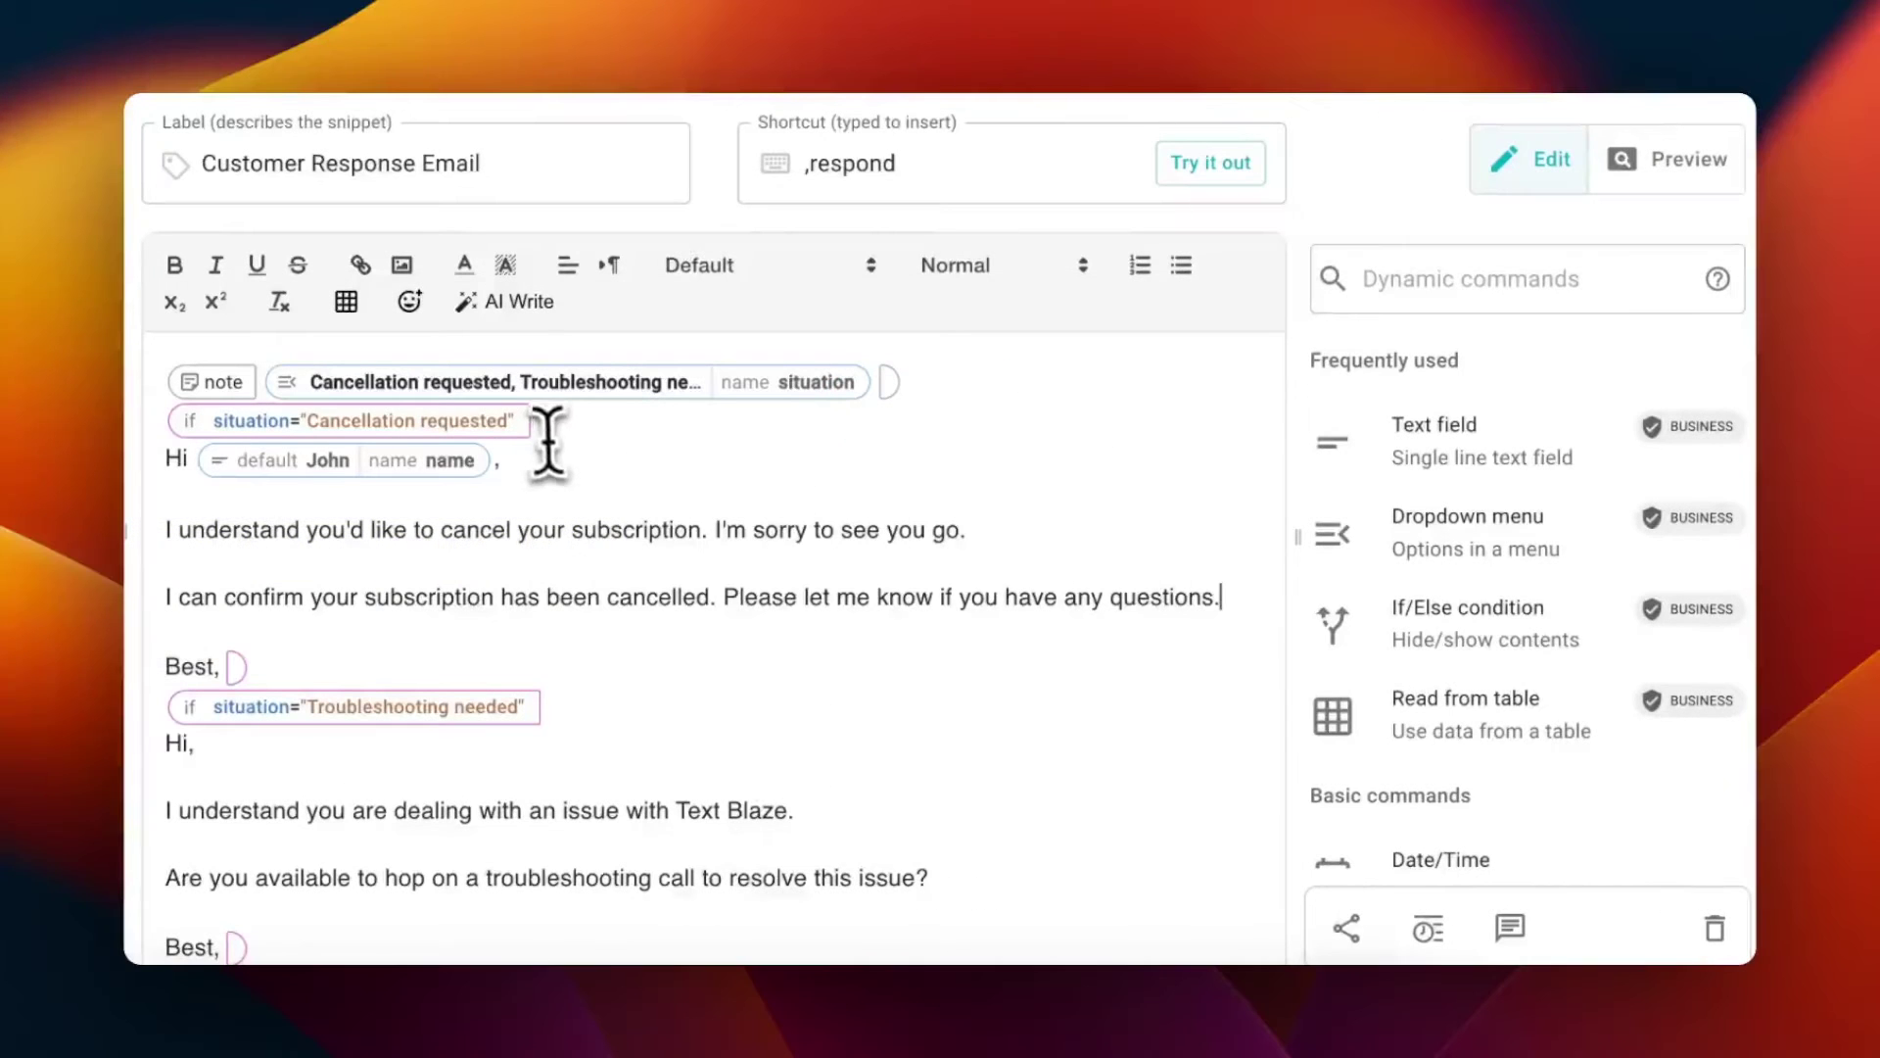
scroll(721, 468, "down", 3)
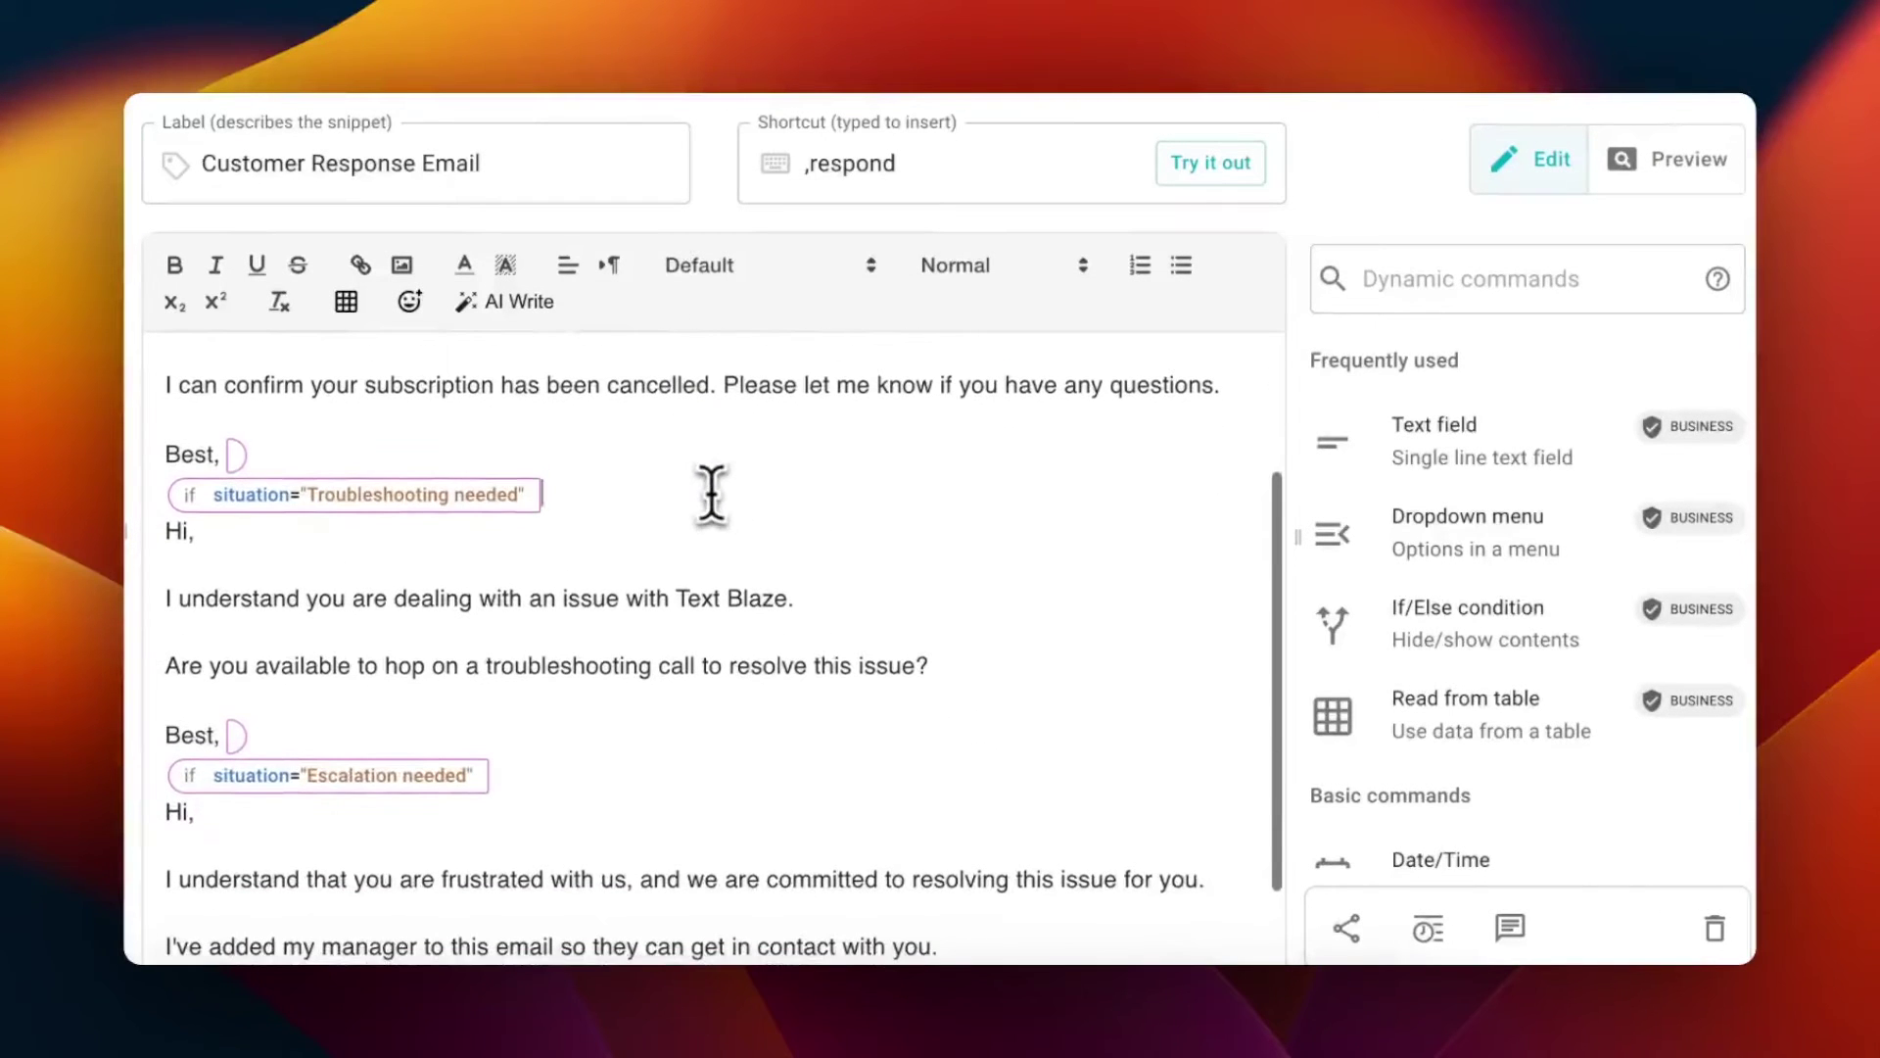
scroll(705, 504, "down", 2)
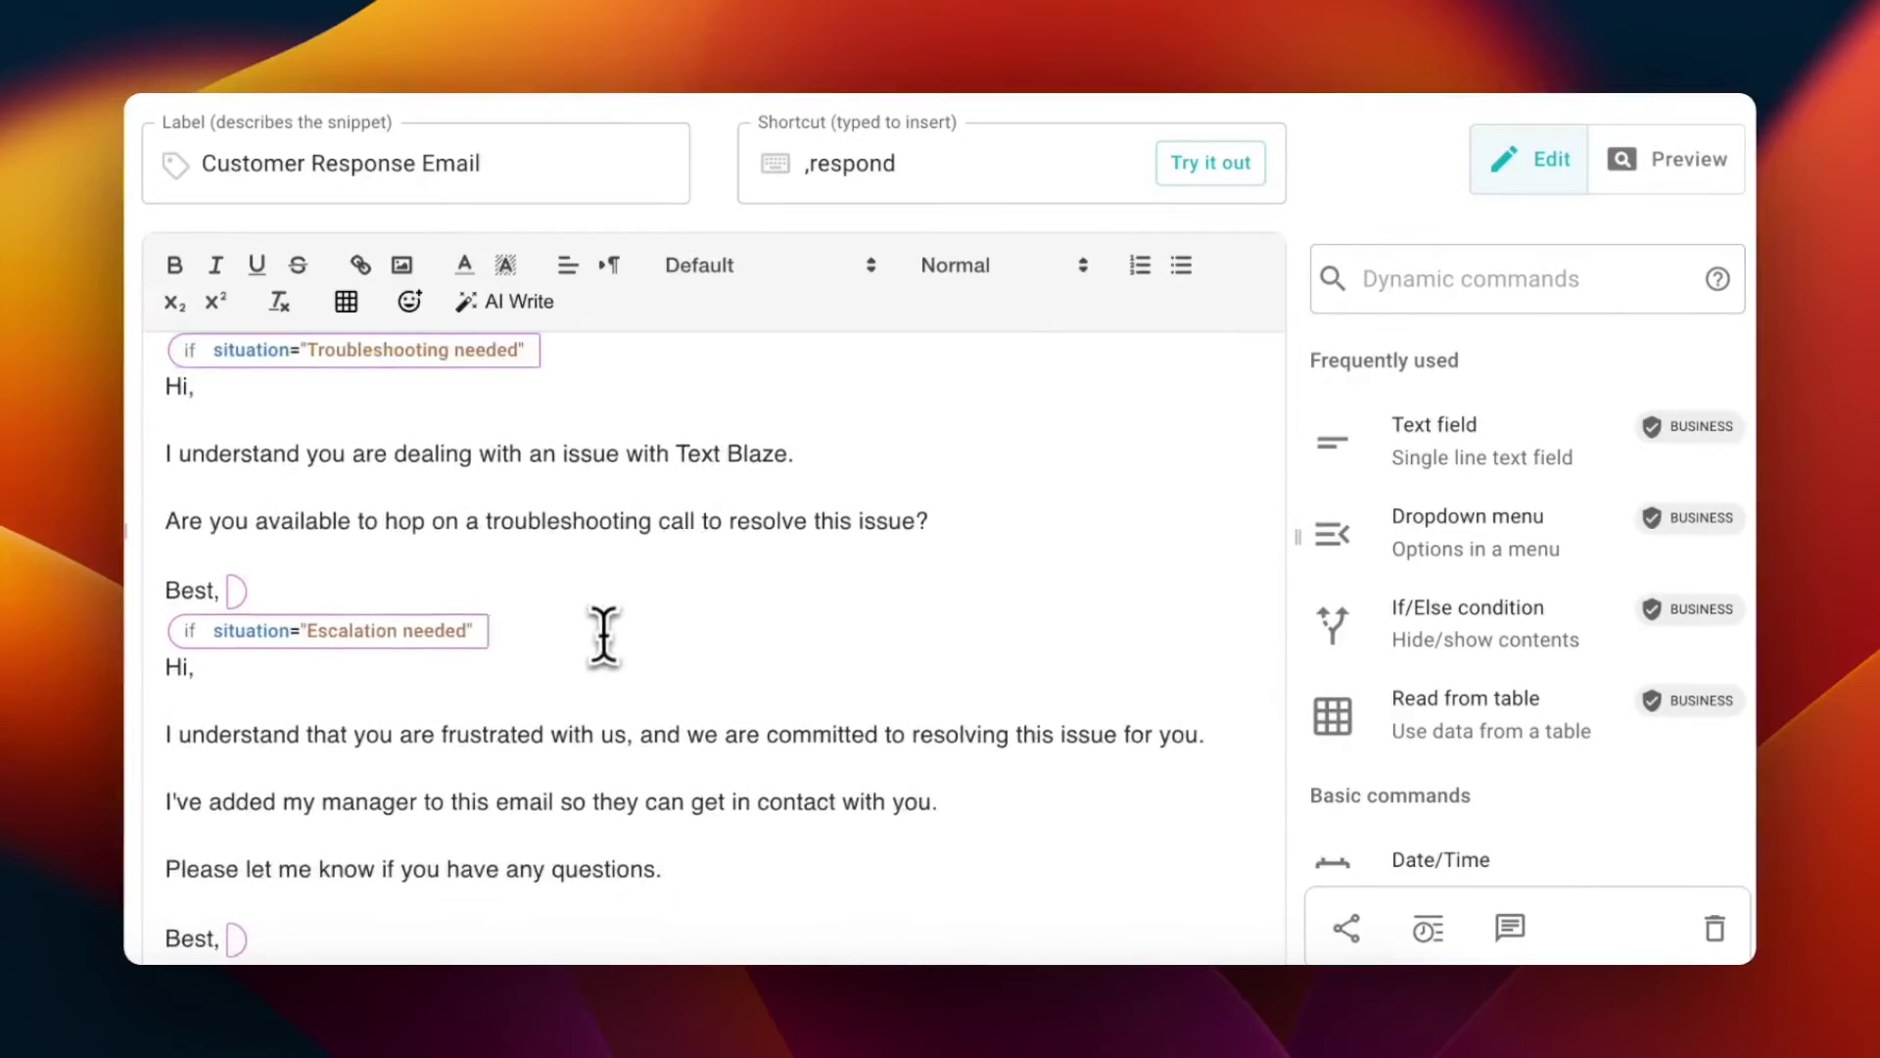
left_click(602, 637)
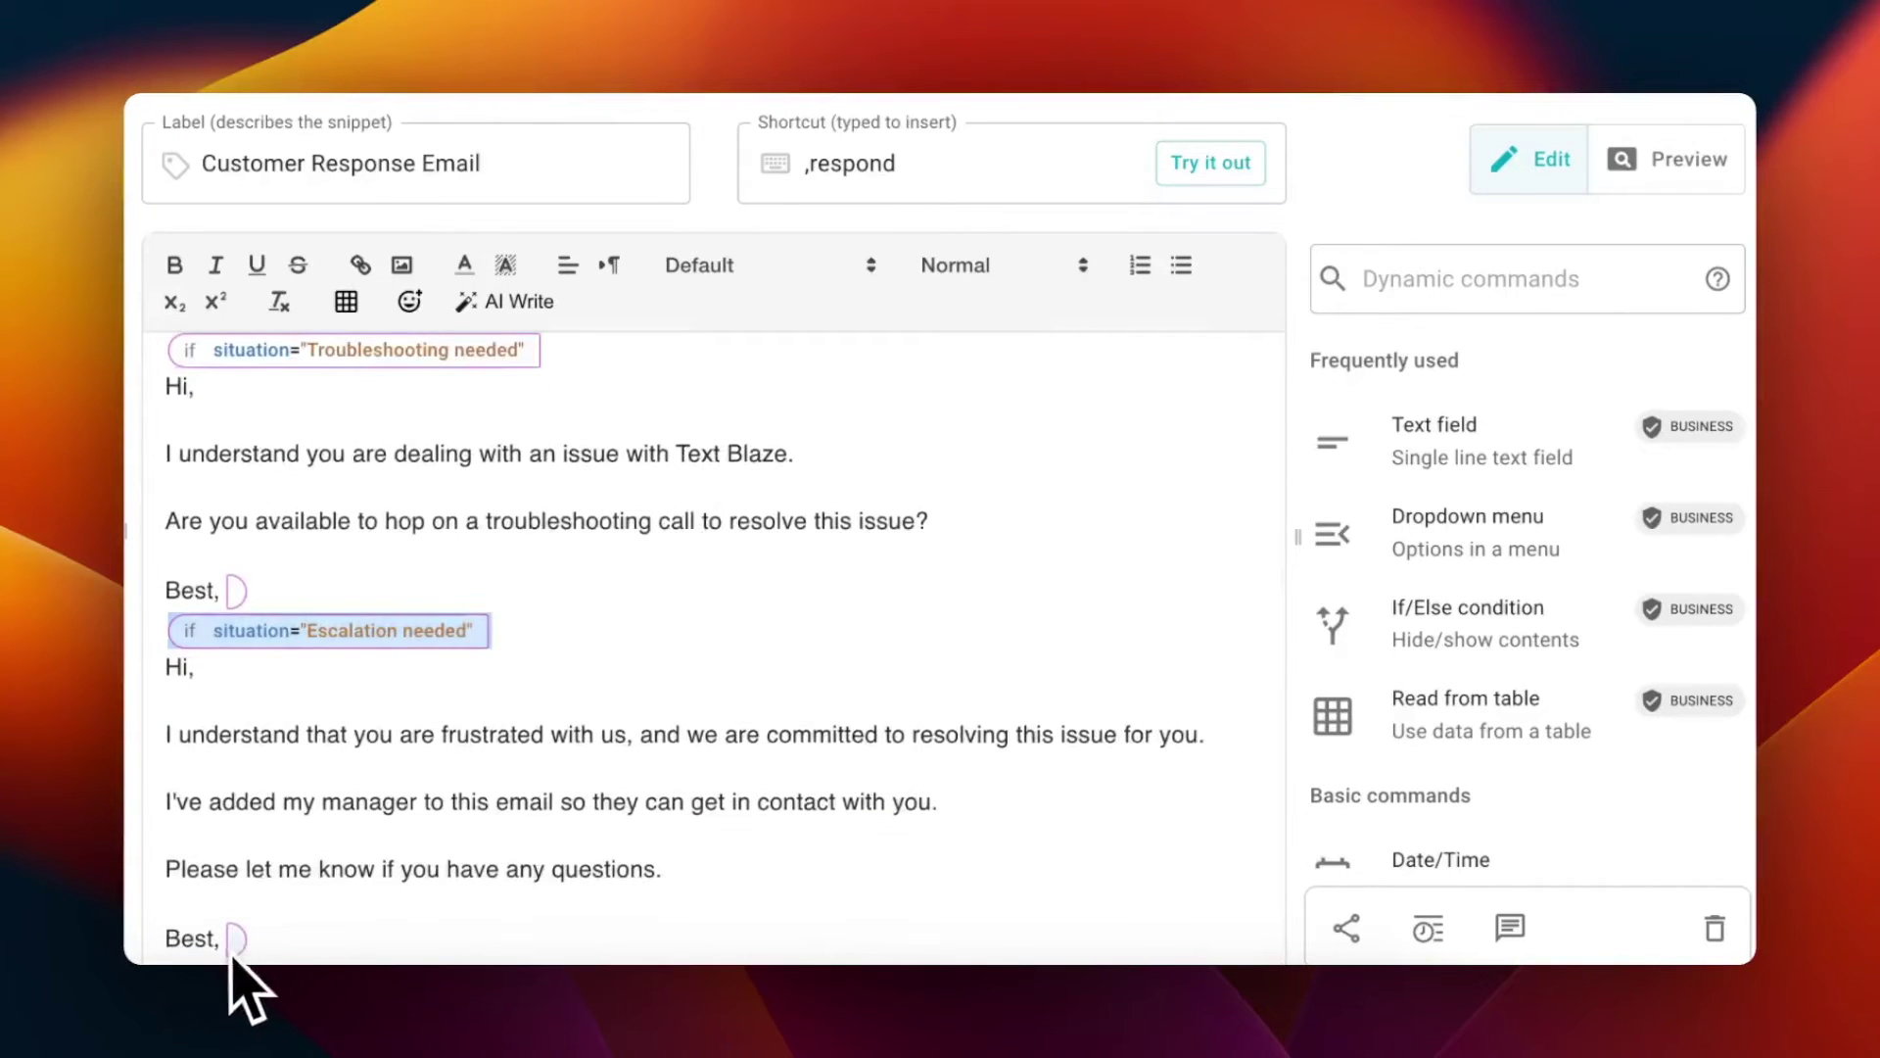
left_click_drag(222, 932, 156, 663)
scroll(284, 714, "up", 2)
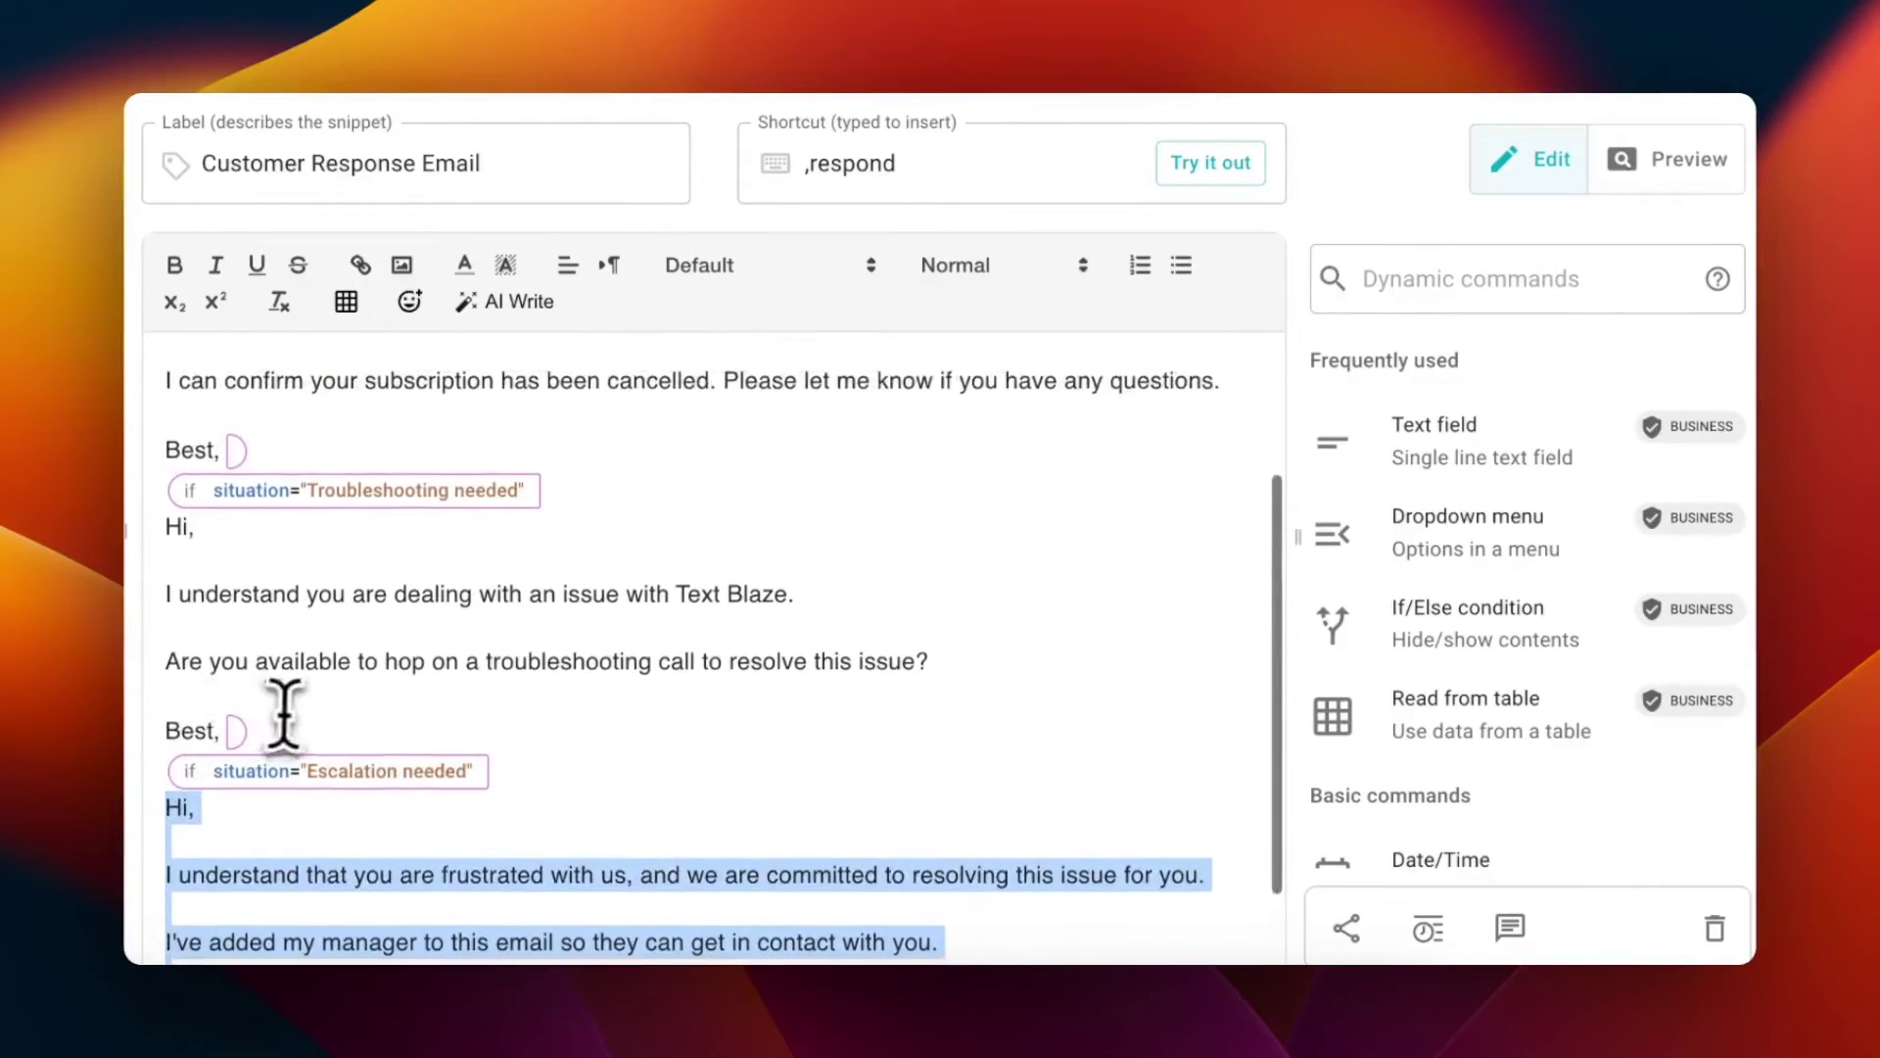
left_click_drag(284, 703, 965, 530)
scroll(273, 640, "up", 3)
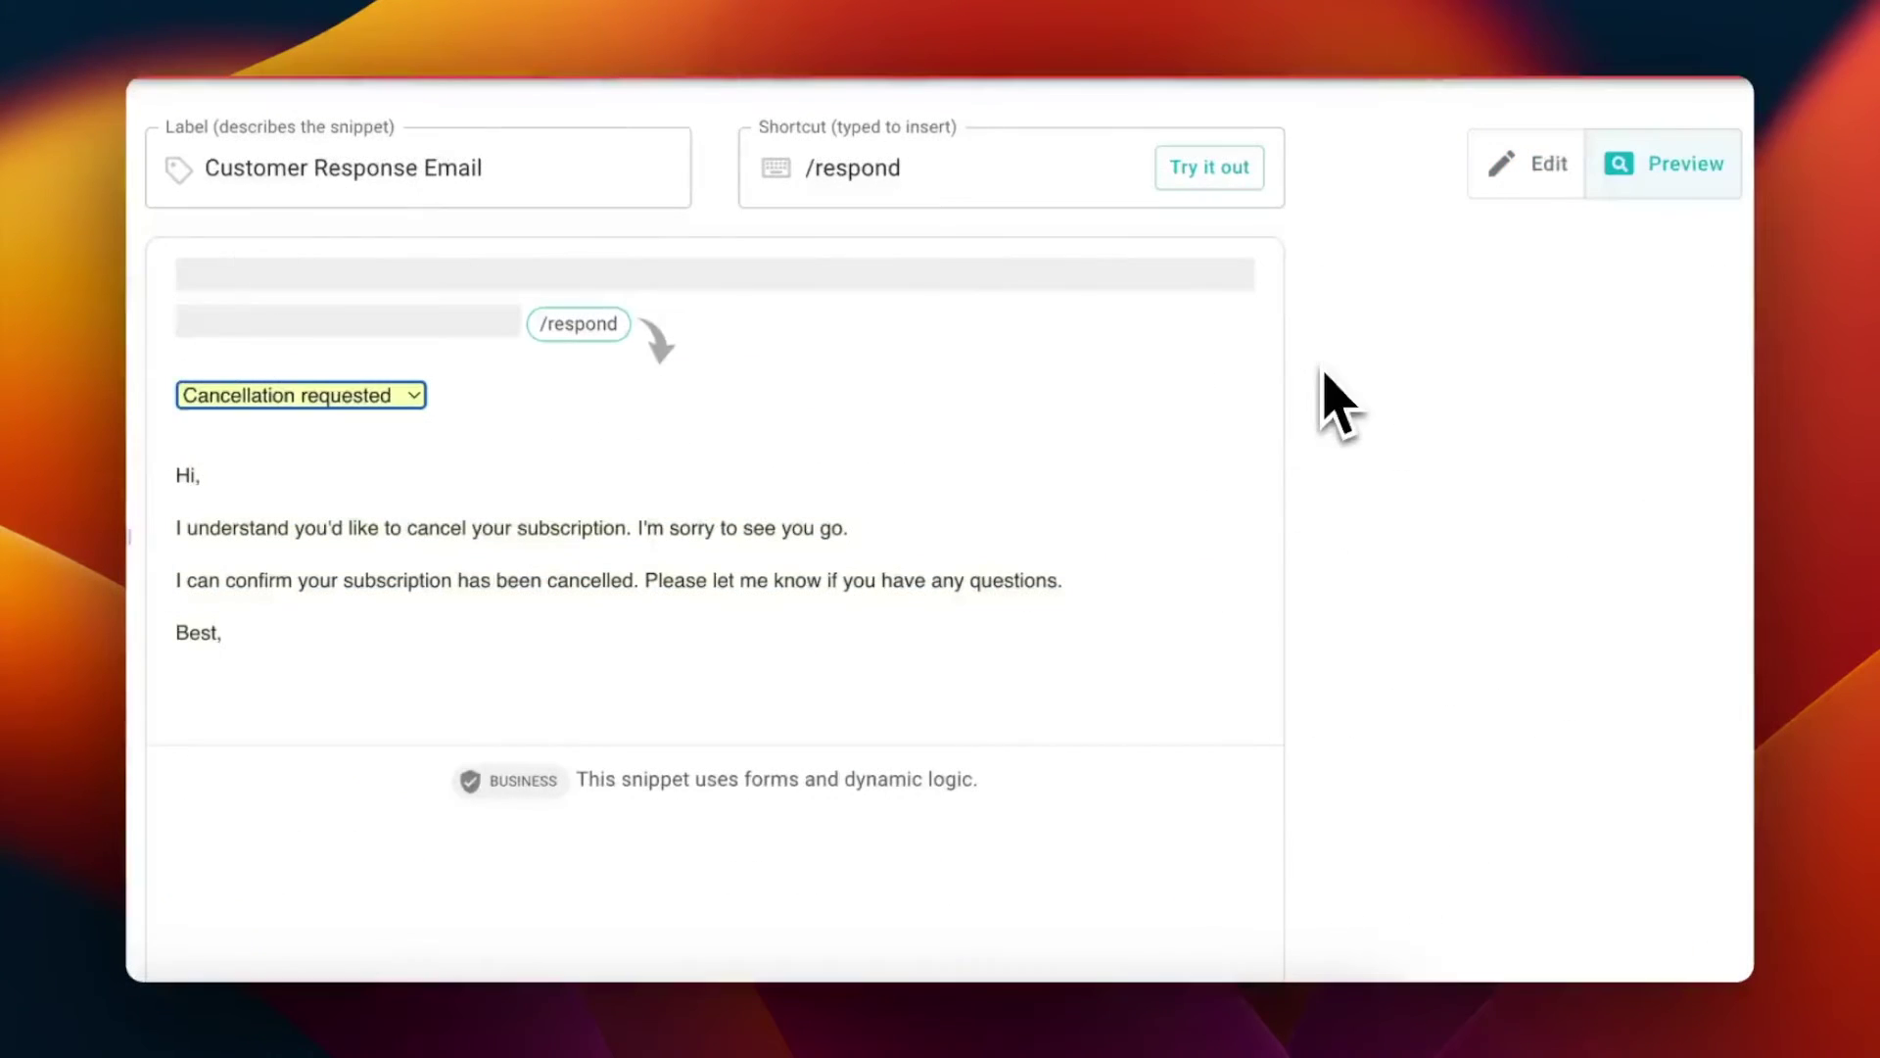
Try out /respond, switching the situation to Escalation needed and inserting that email.
left_click(1241, 176)
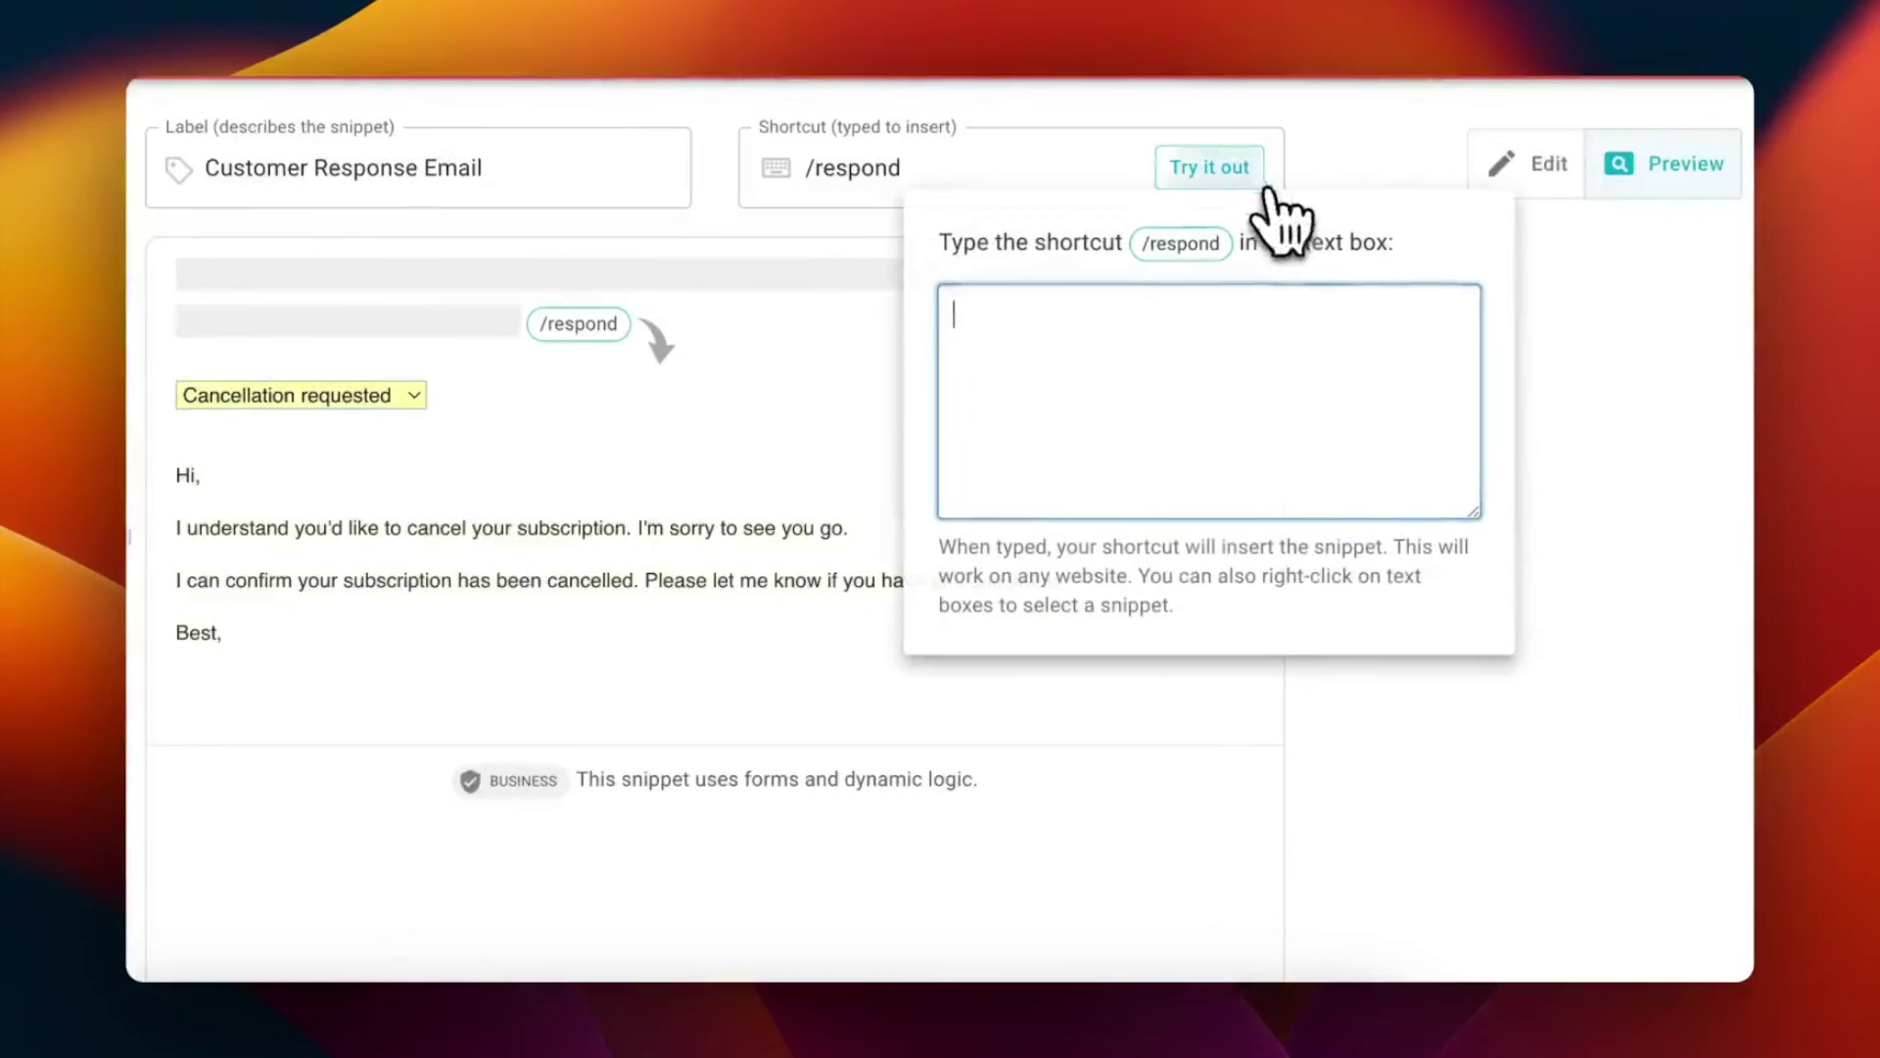
type("/respond")
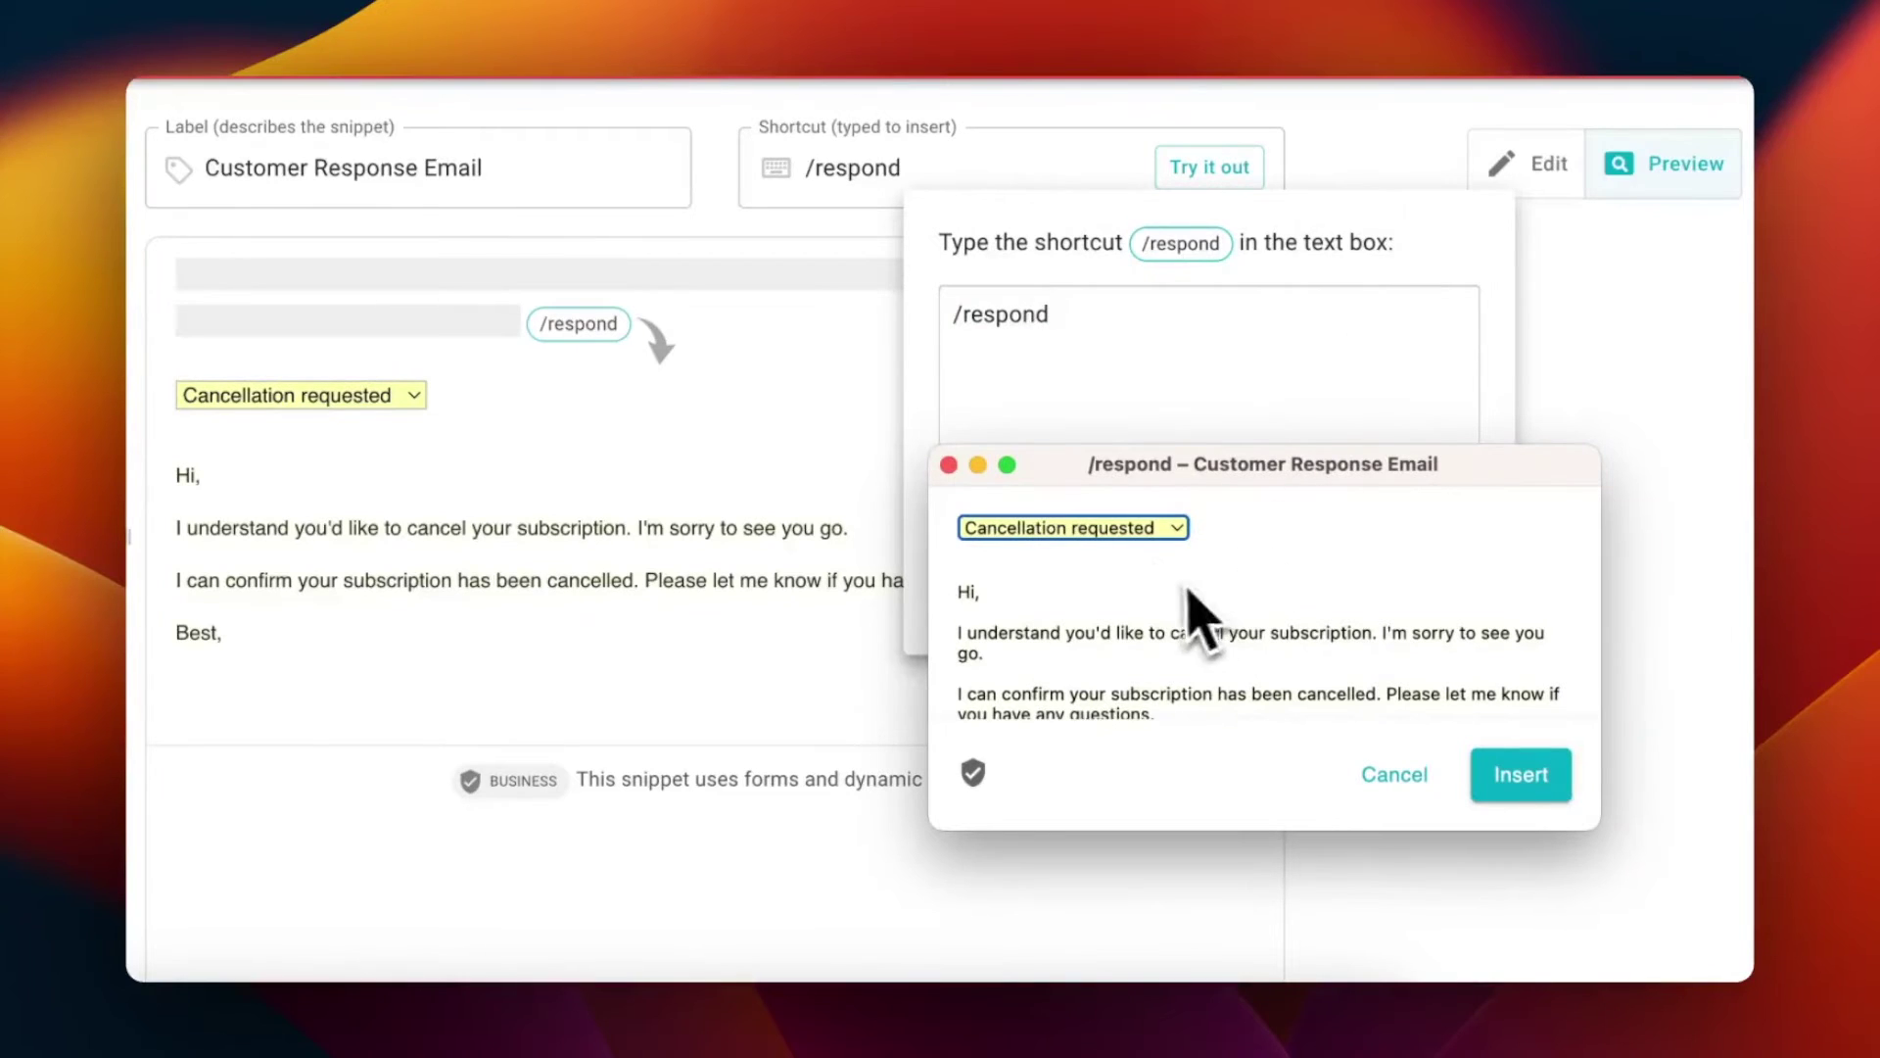
left_click(1160, 528)
left_click(1159, 555)
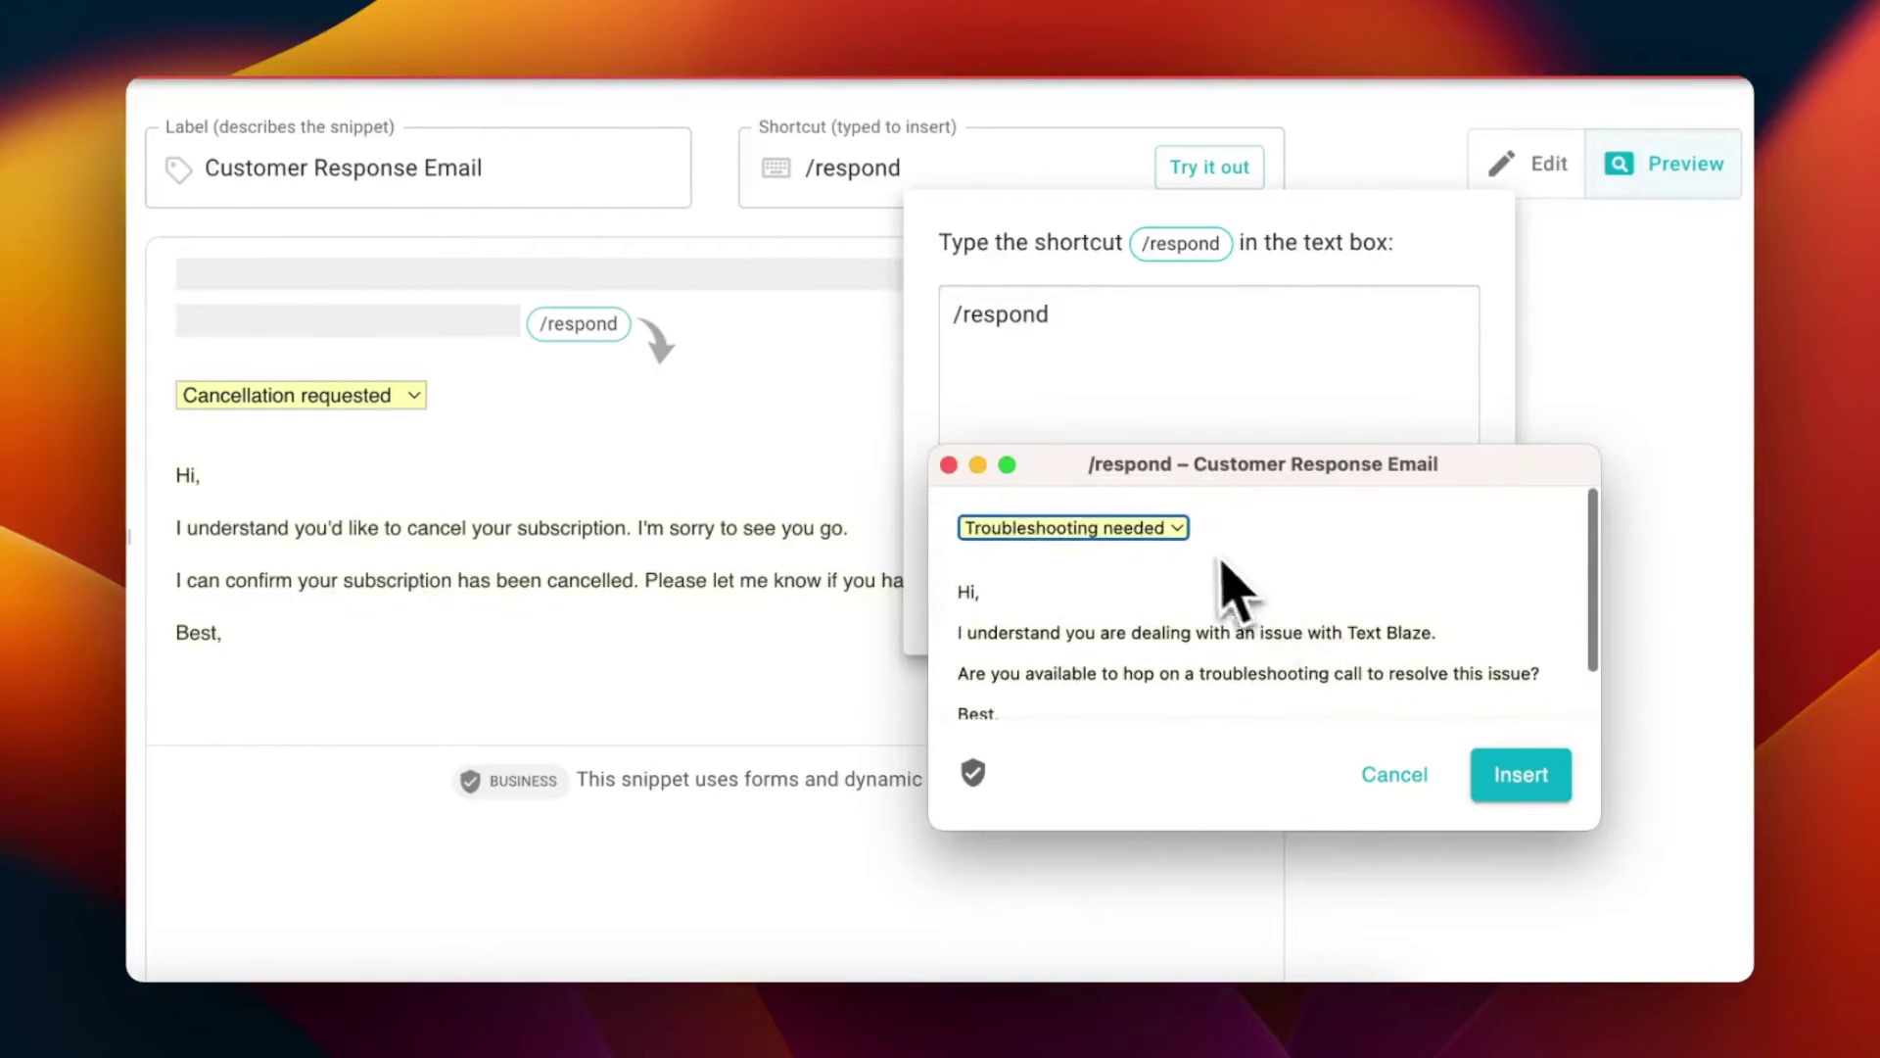
left_click(1170, 528)
left_click(1181, 557)
left_click(1521, 774)
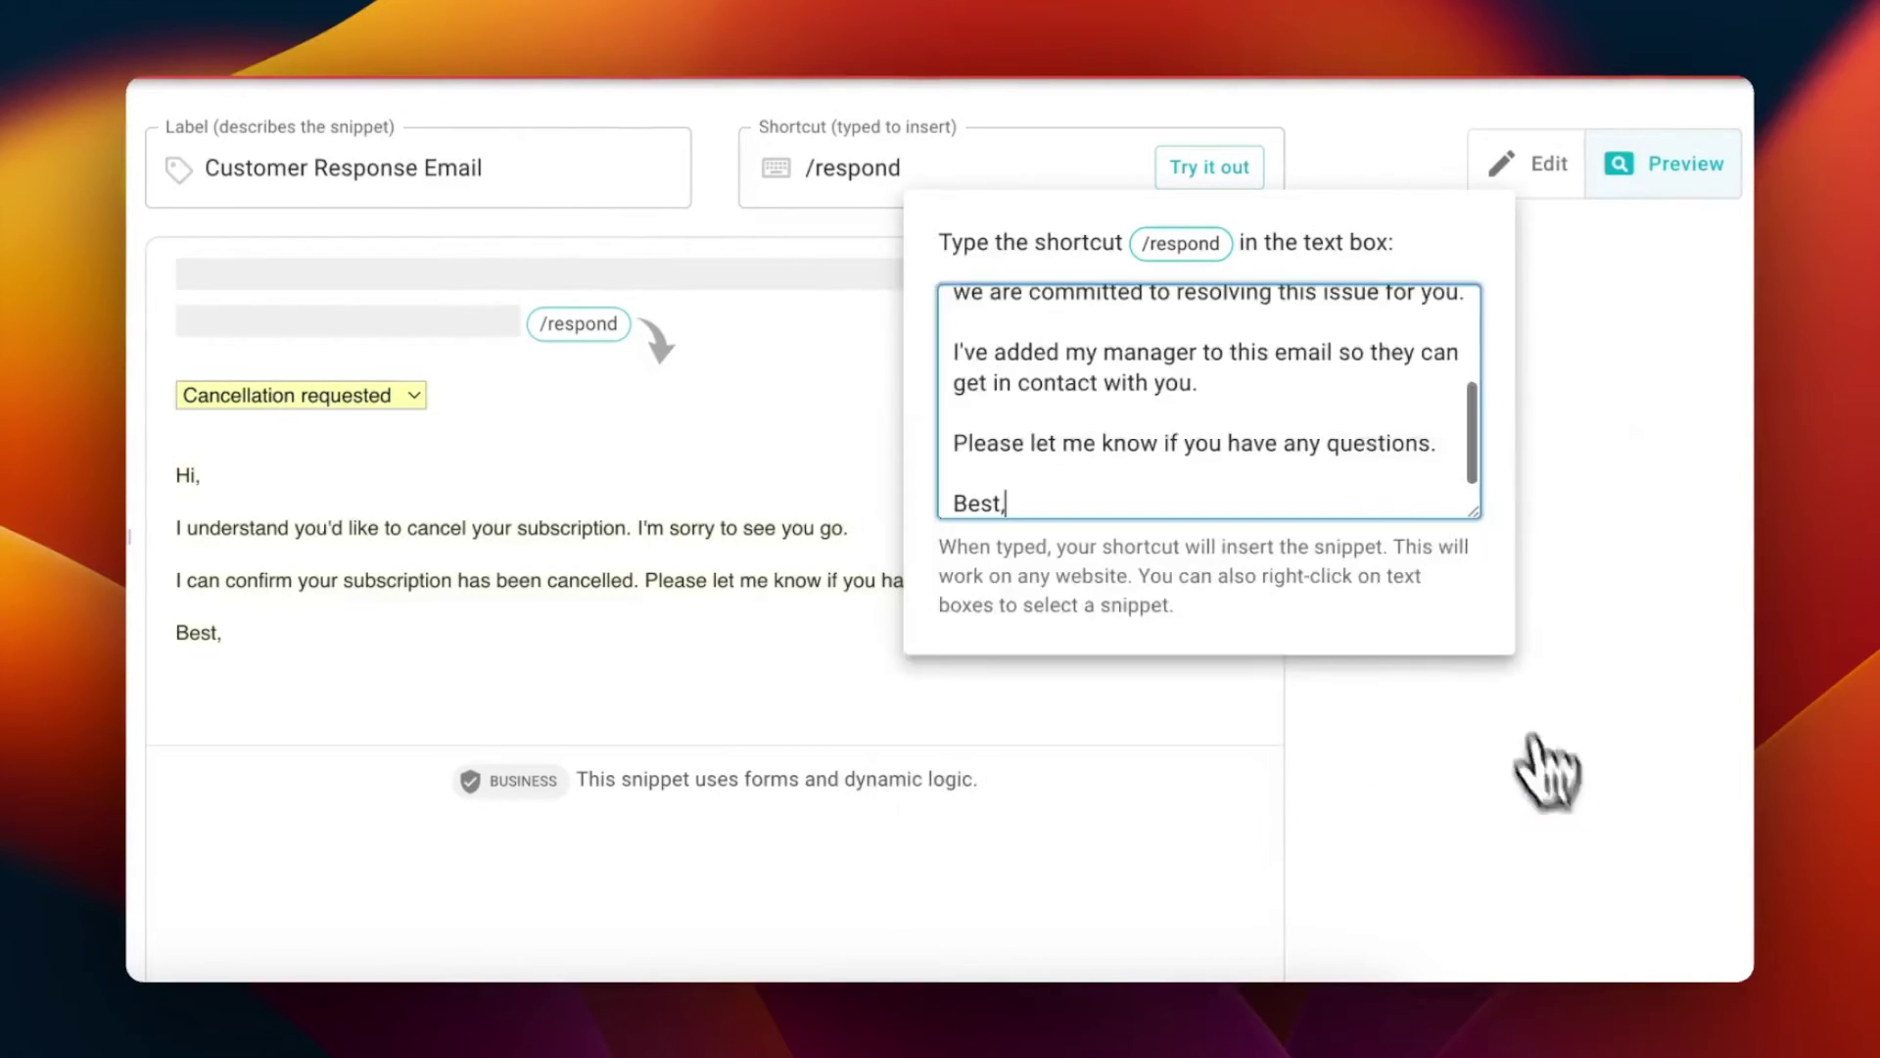
scroll(1459, 471, "up", 5)
scroll(1459, 470, "down", 5)
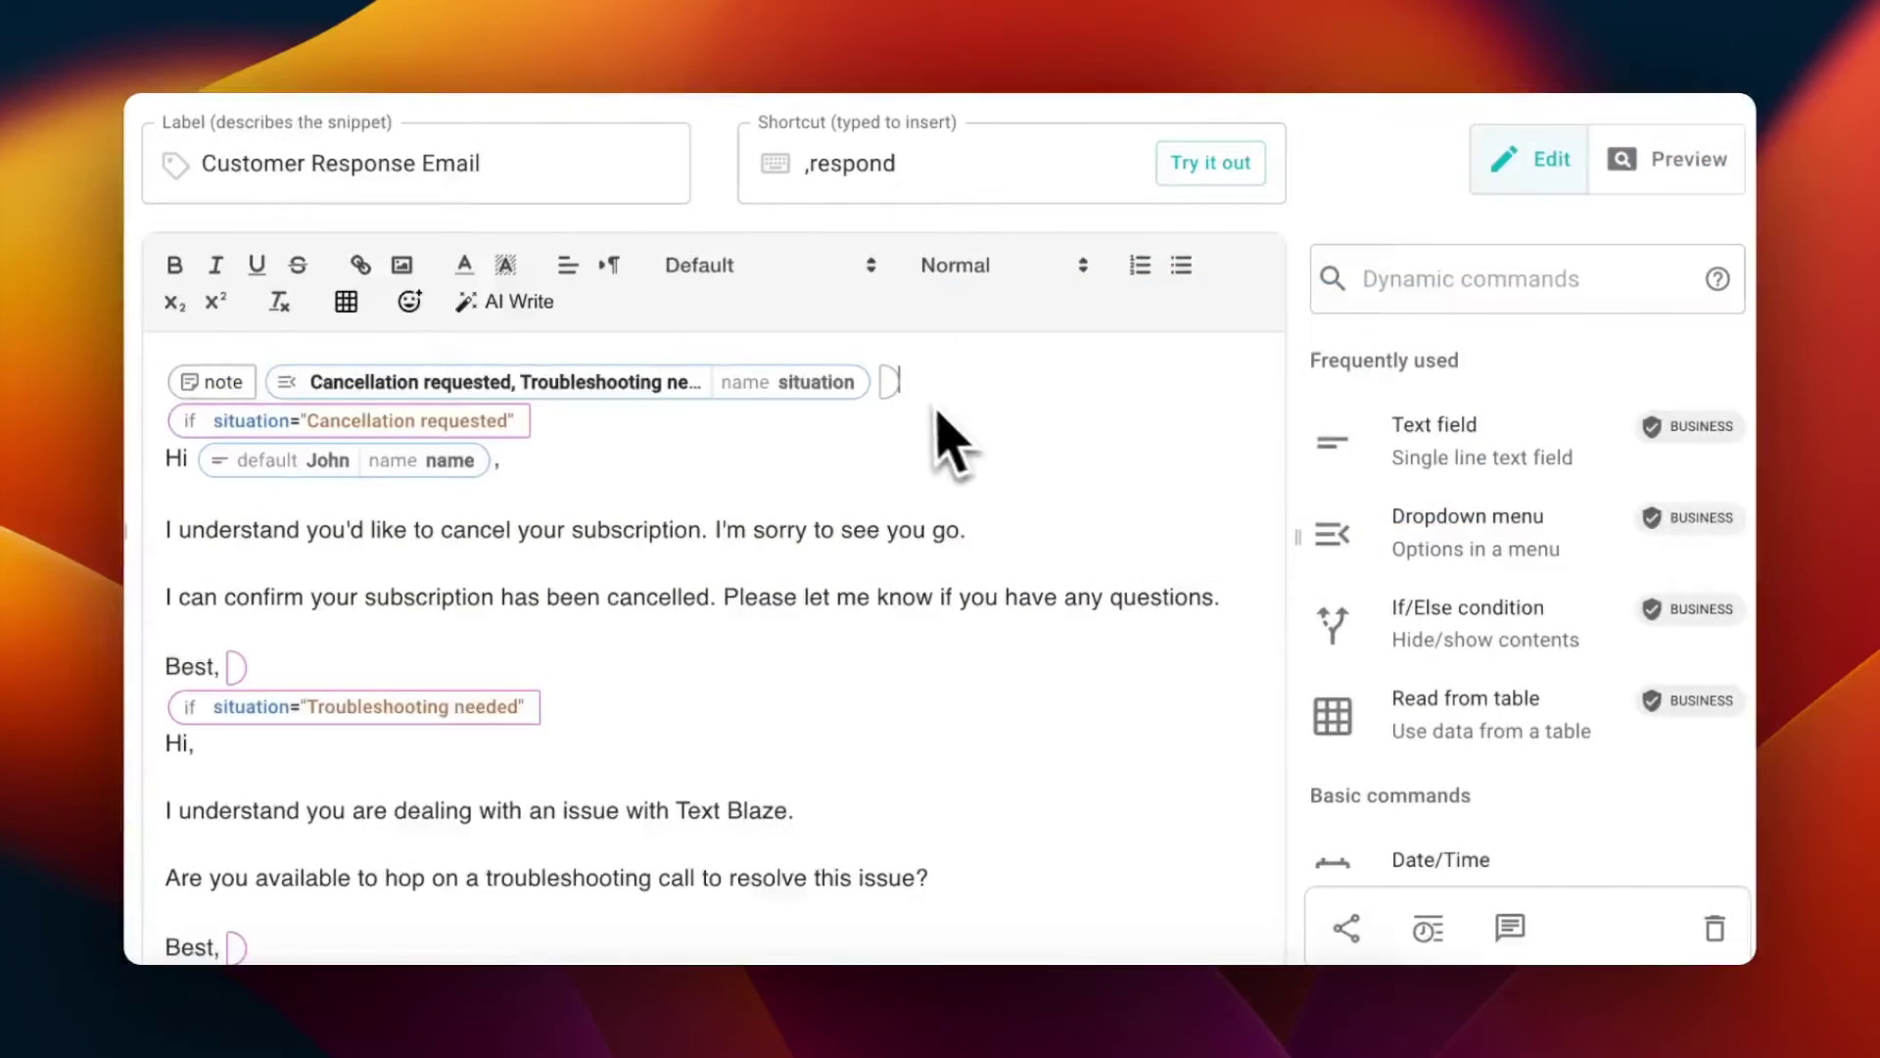
Set Trim to yes on the first end marker and the Cancellation requested condition.
left_click(1449, 354)
left_click(1448, 450)
left_click(1372, 516)
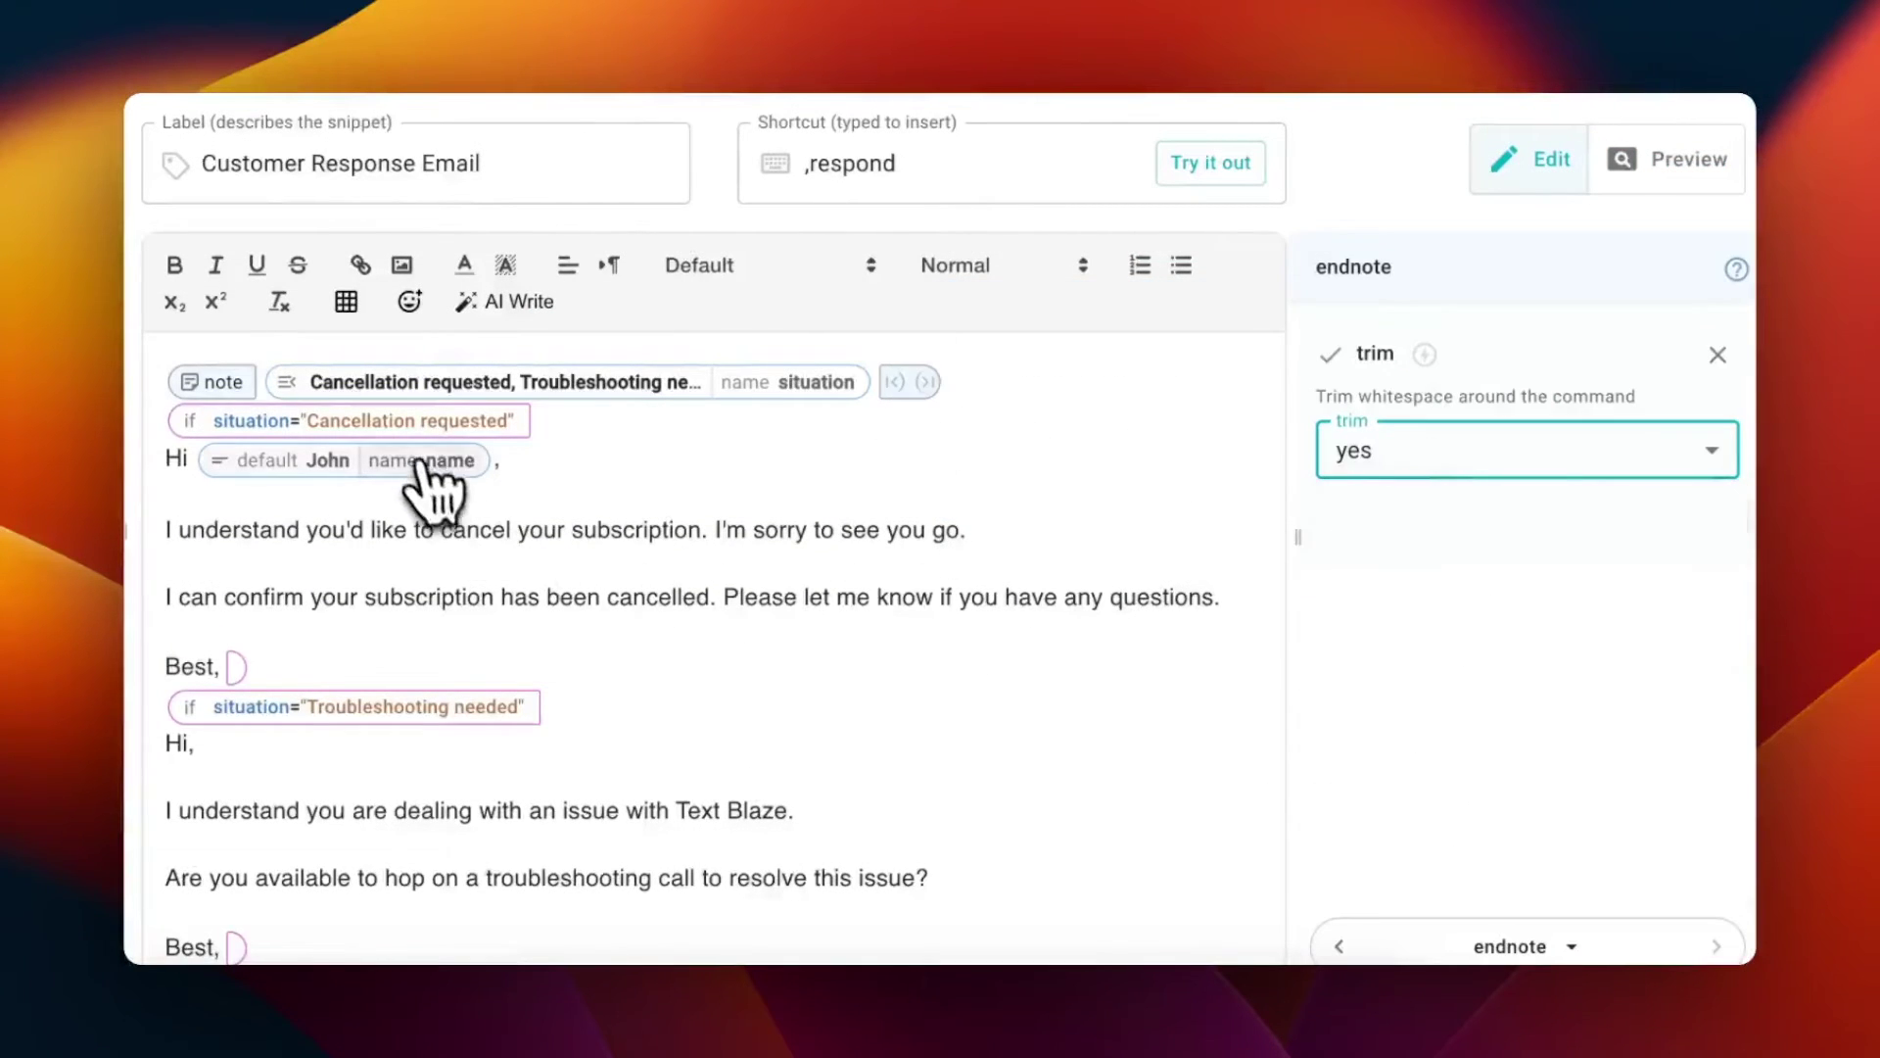
left_click(421, 423)
left_click(1420, 606)
left_click(1420, 703)
left_click(1365, 774)
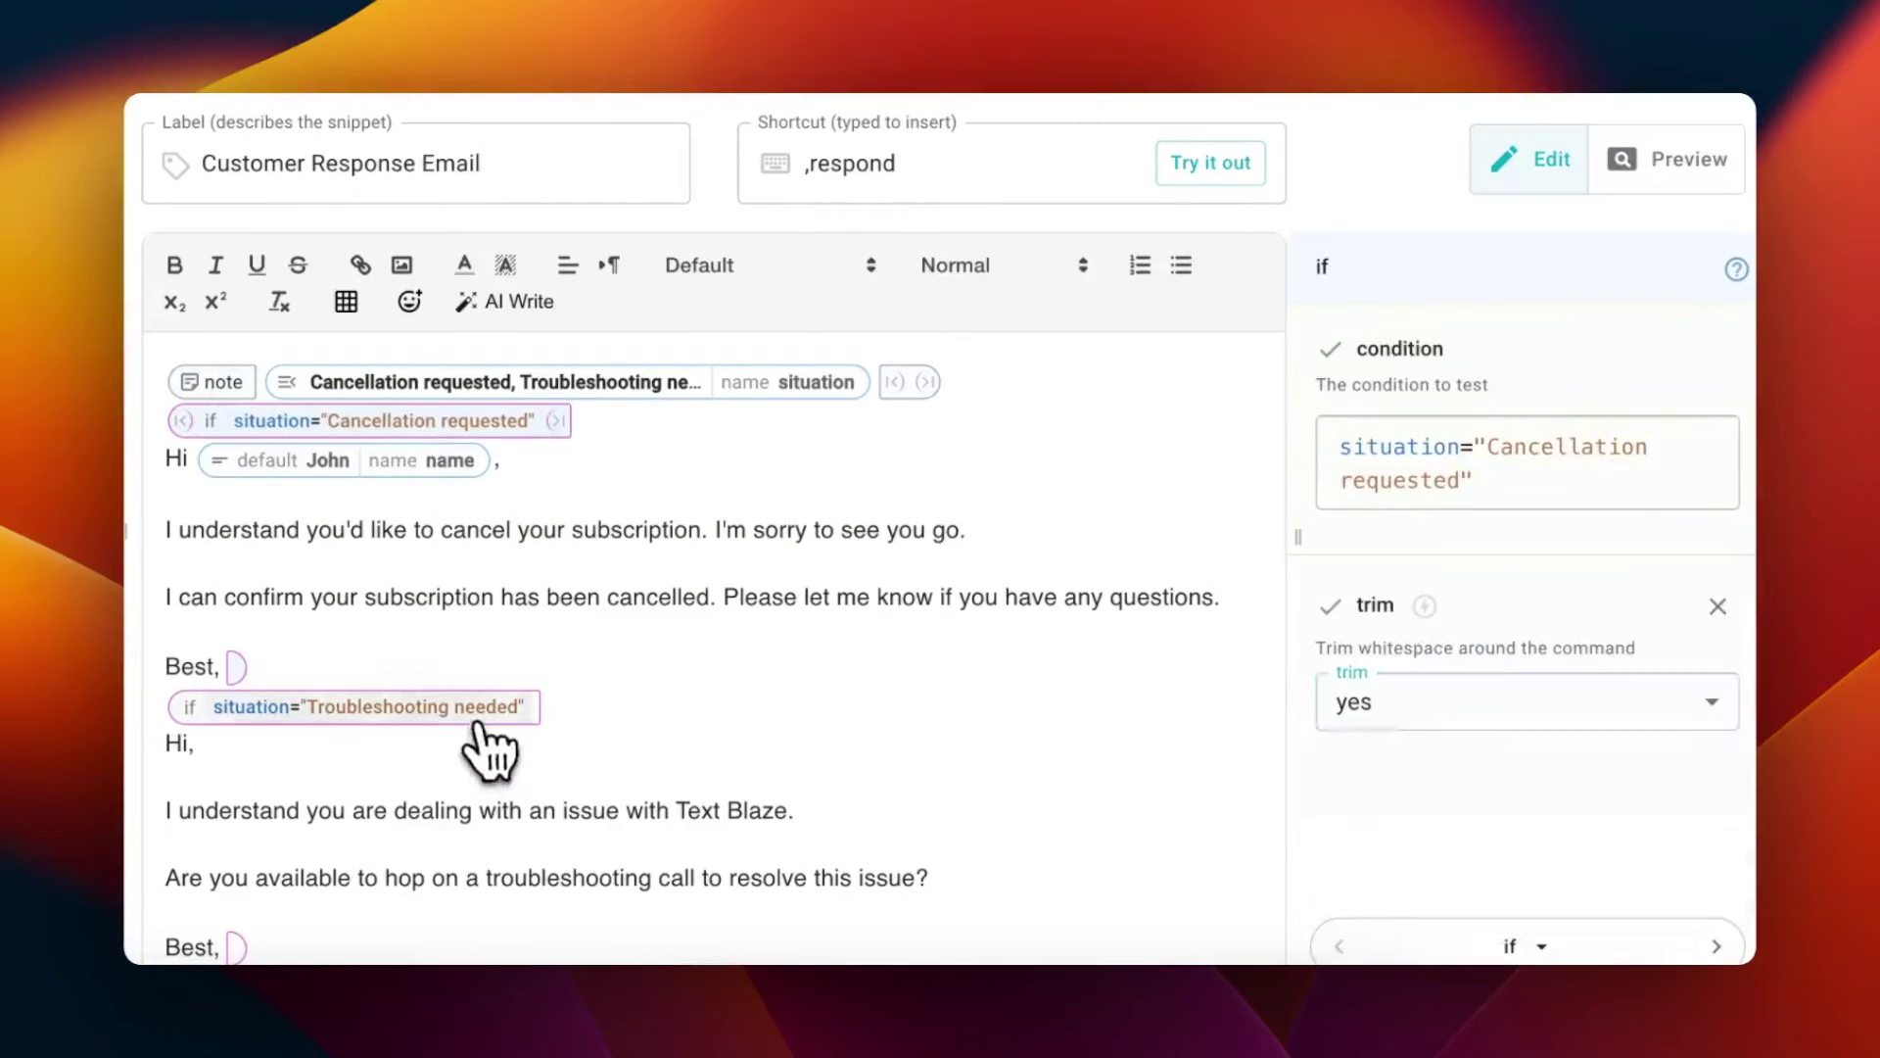
Set Trim to yes on the Troubleshooting and Escalation conditions and the final end marker.
left_click(470, 710)
left_click(1449, 702)
left_click(1356, 768)
scroll(714, 705, "down", 5)
left_click(352, 631)
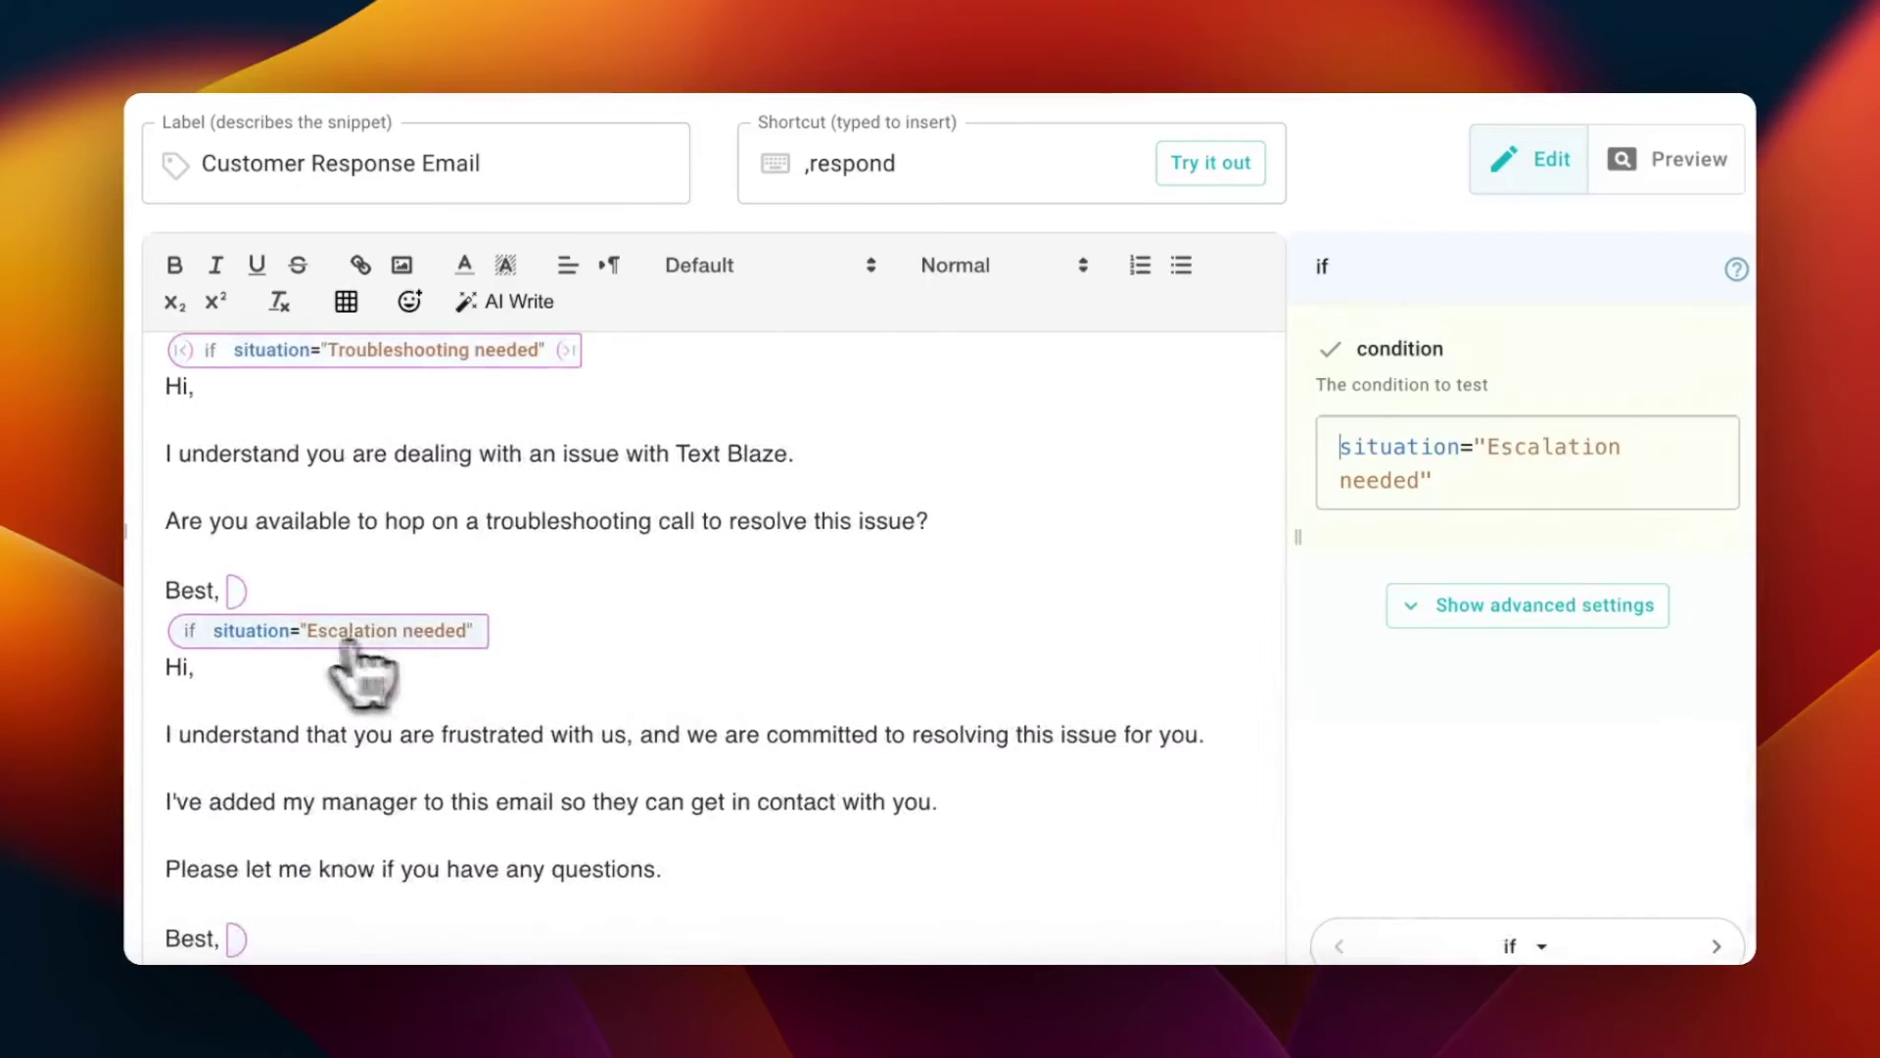
left_click(1450, 603)
left_click(1459, 703)
left_click(1371, 766)
left_click(236, 938)
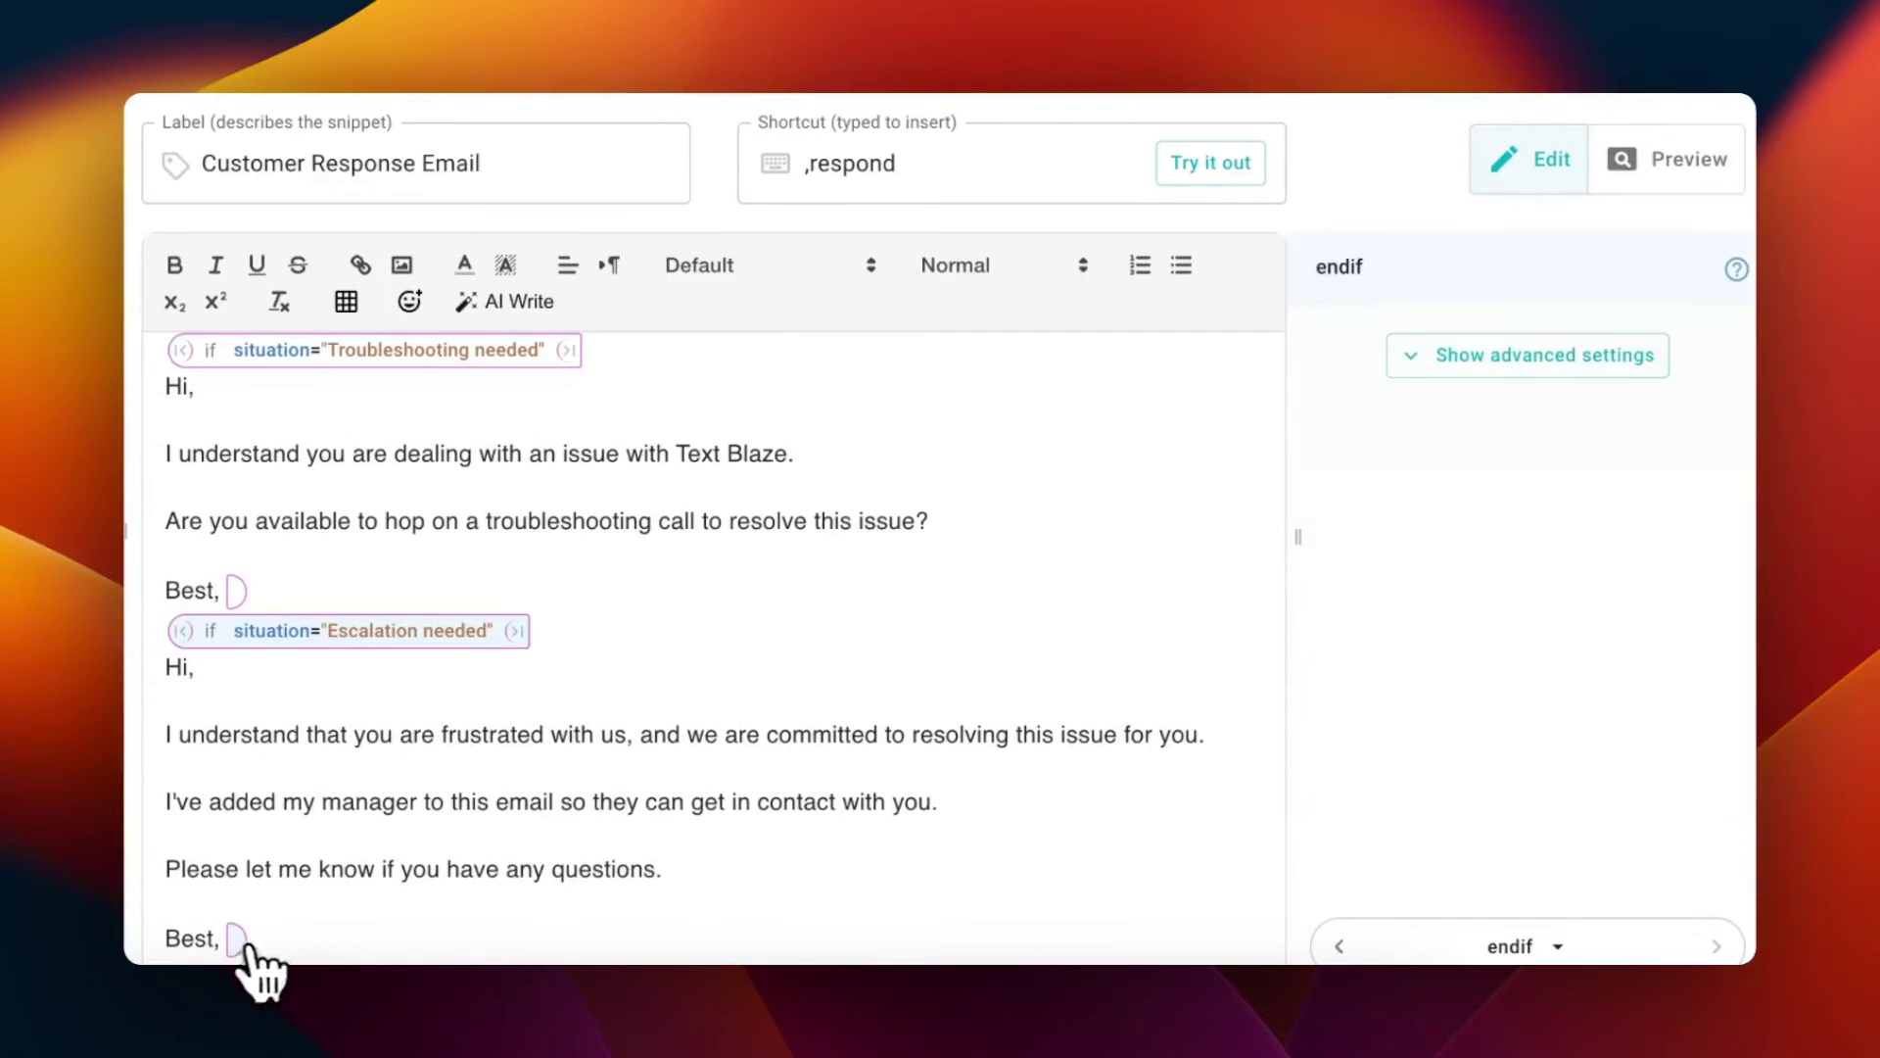
left_click(1528, 354)
left_click(1450, 440)
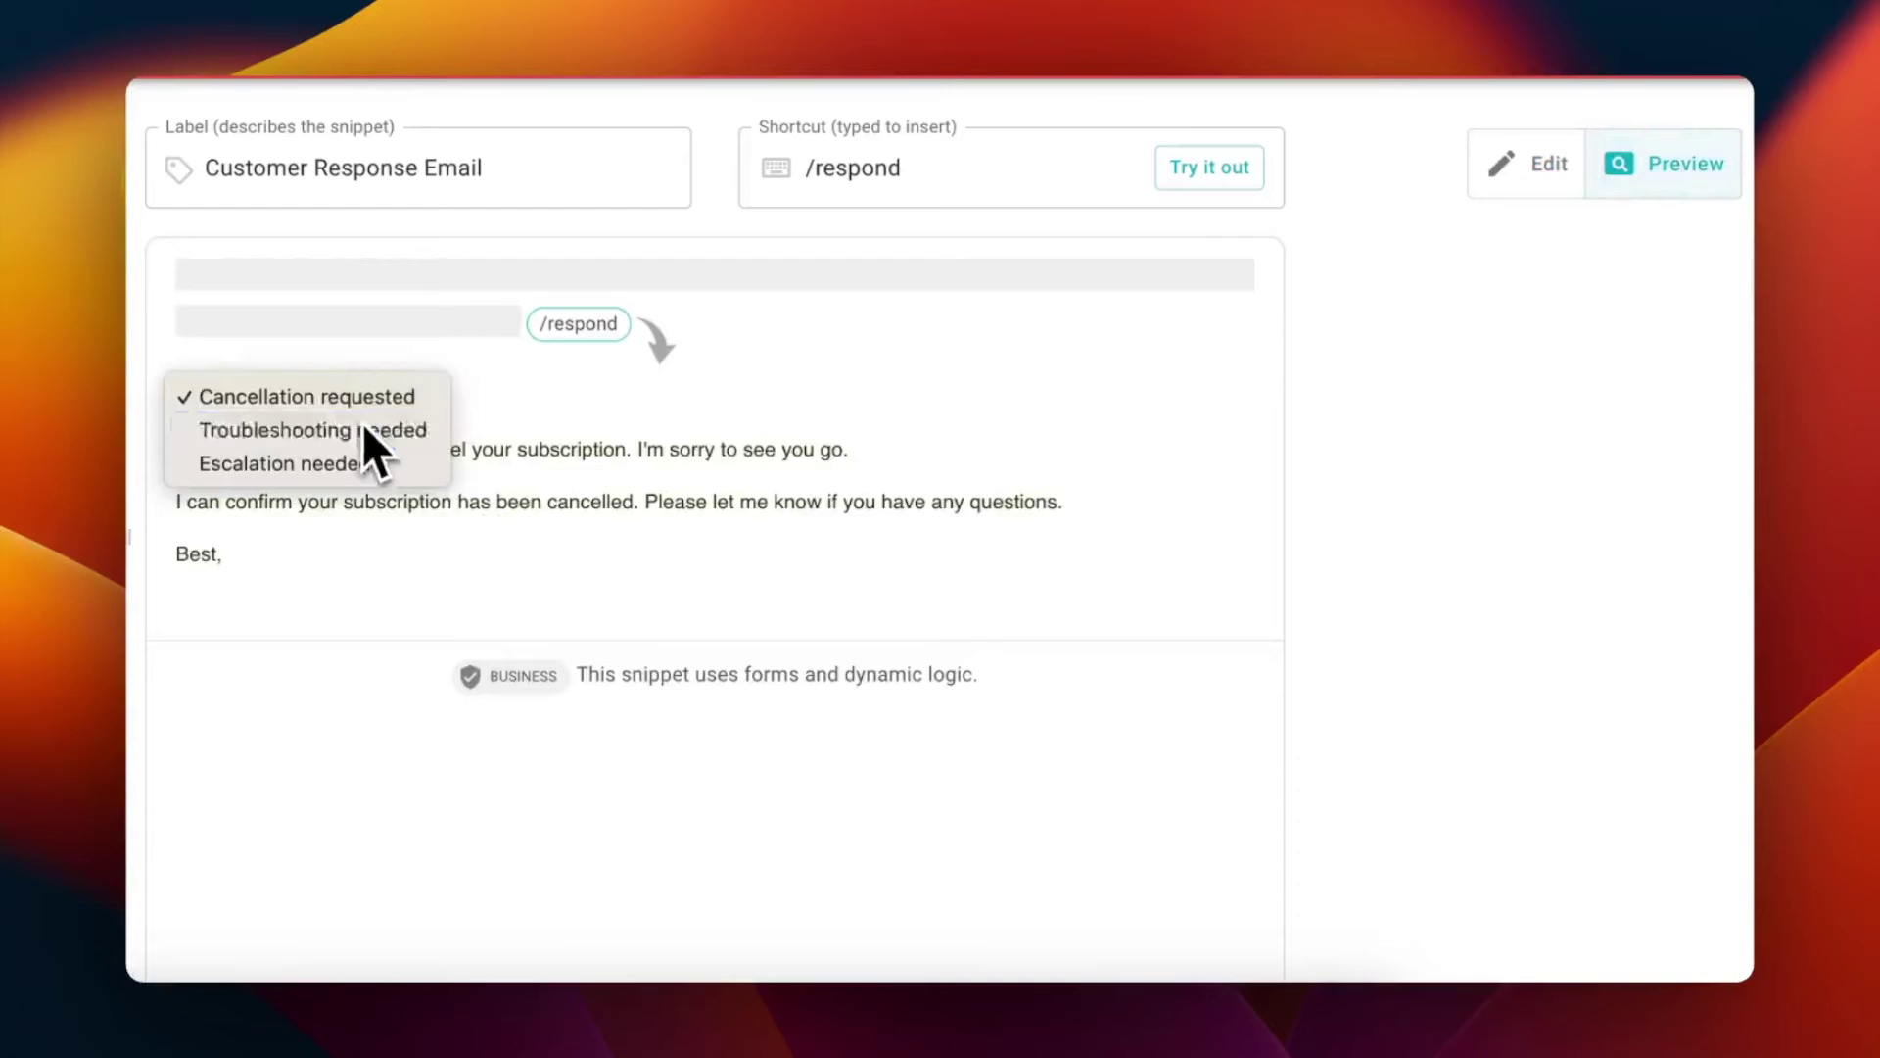
Check the trimmed output: preview Escalation needed, then try /respond with Cancellation requested.
left_click(367, 431)
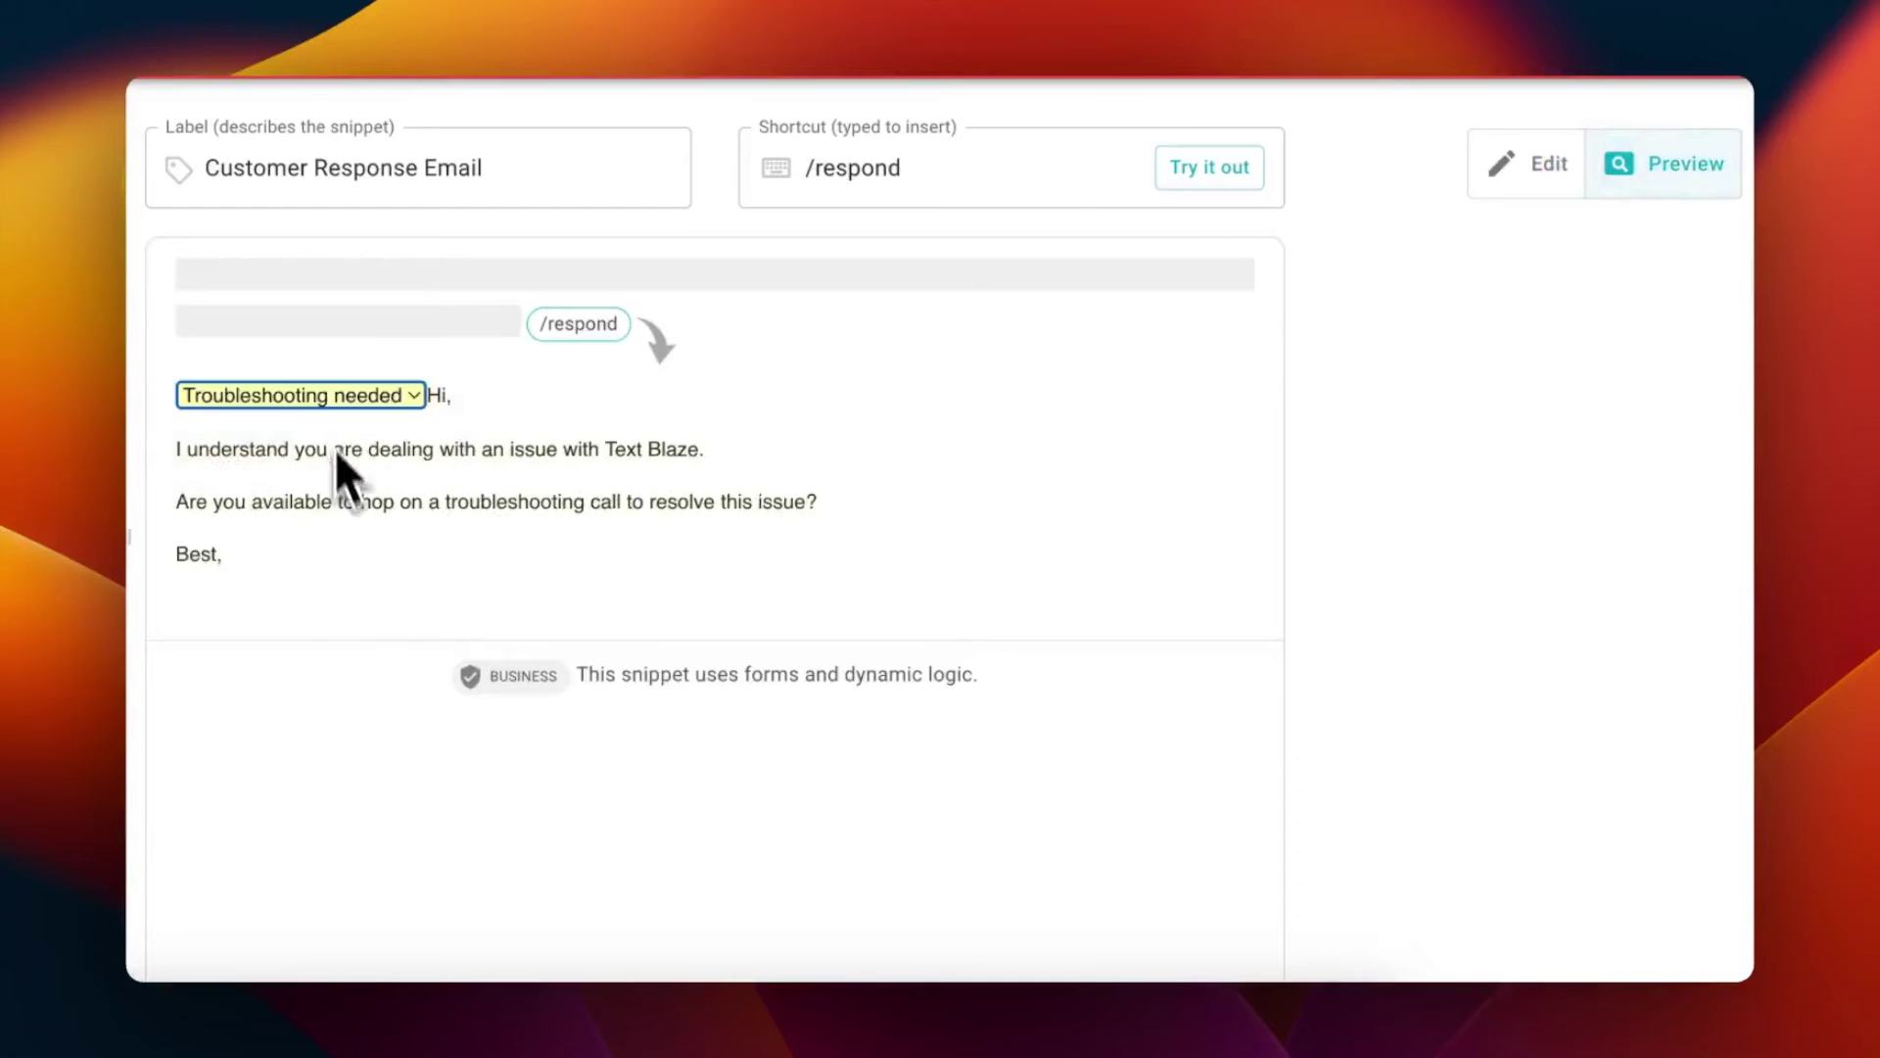
left_click(299, 395)
left_click(294, 450)
left_click(1208, 168)
type("/respond")
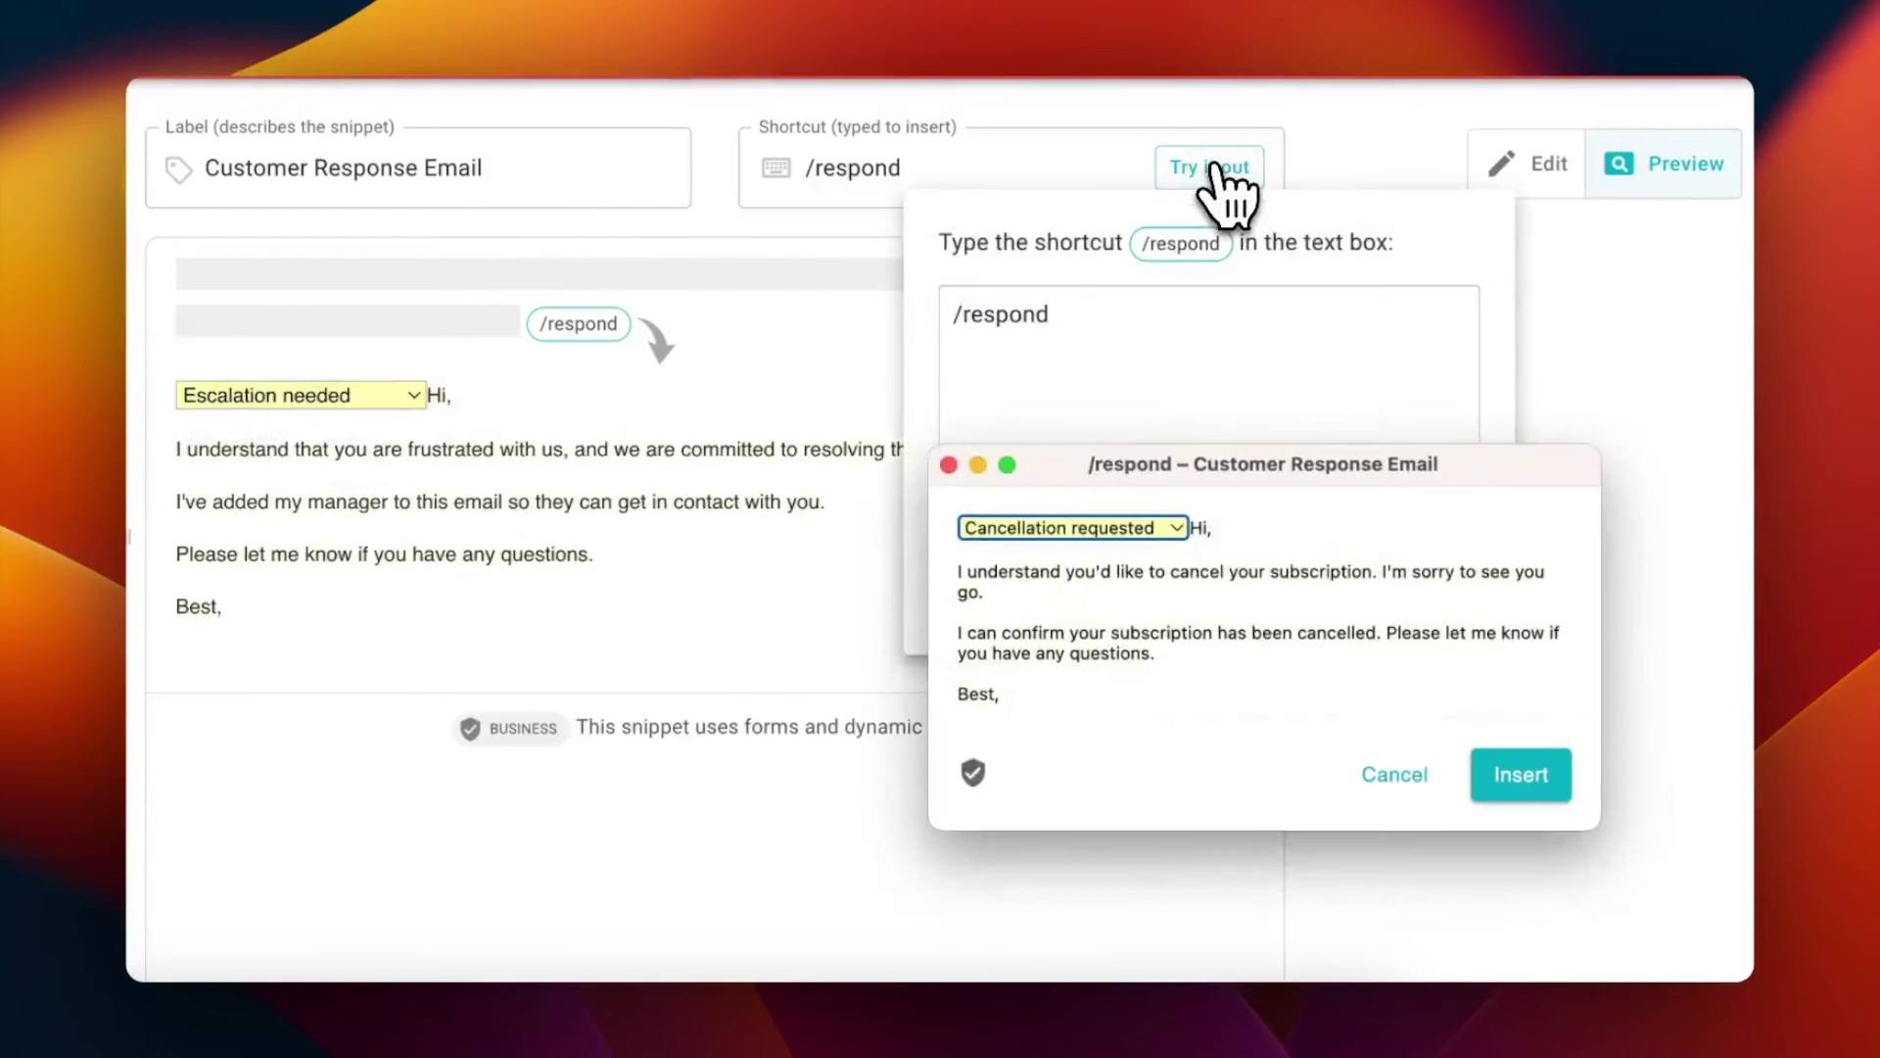
left_click(1163, 526)
left_click(1167, 528)
left_click(1508, 778)
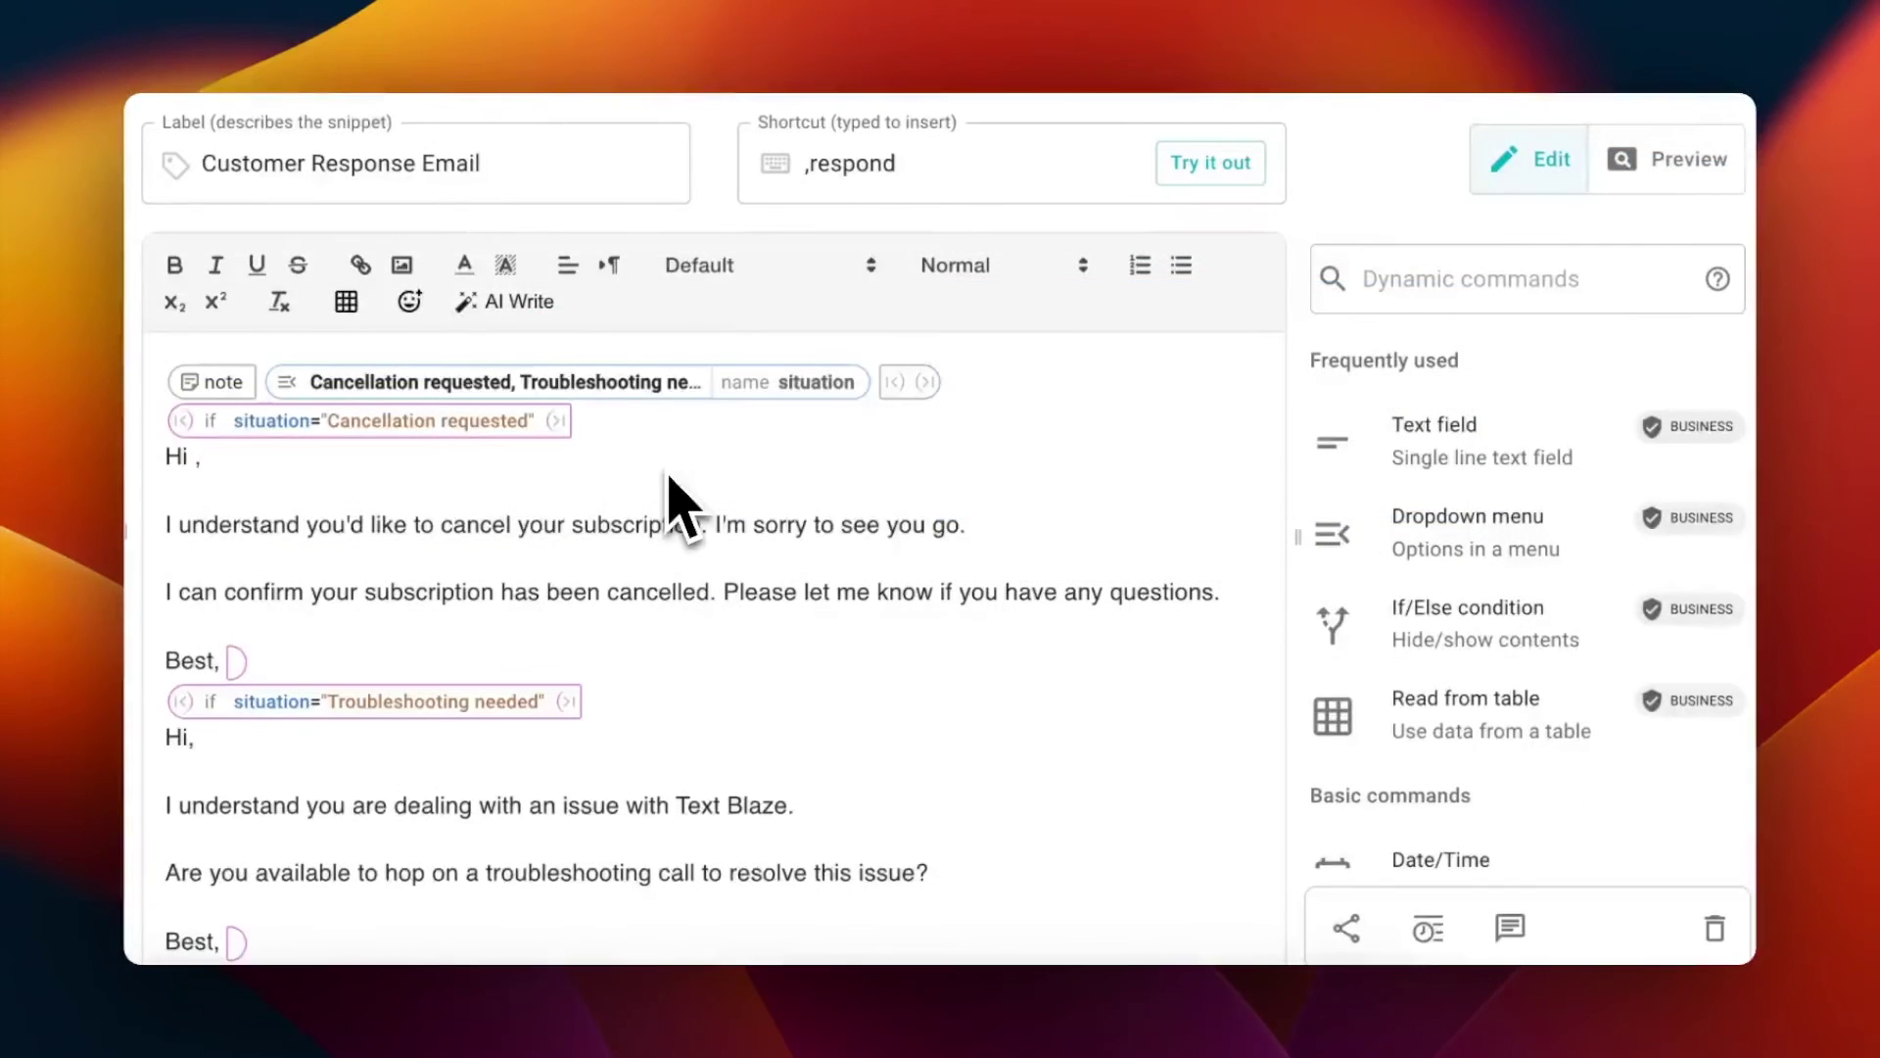
left_click(1371, 436)
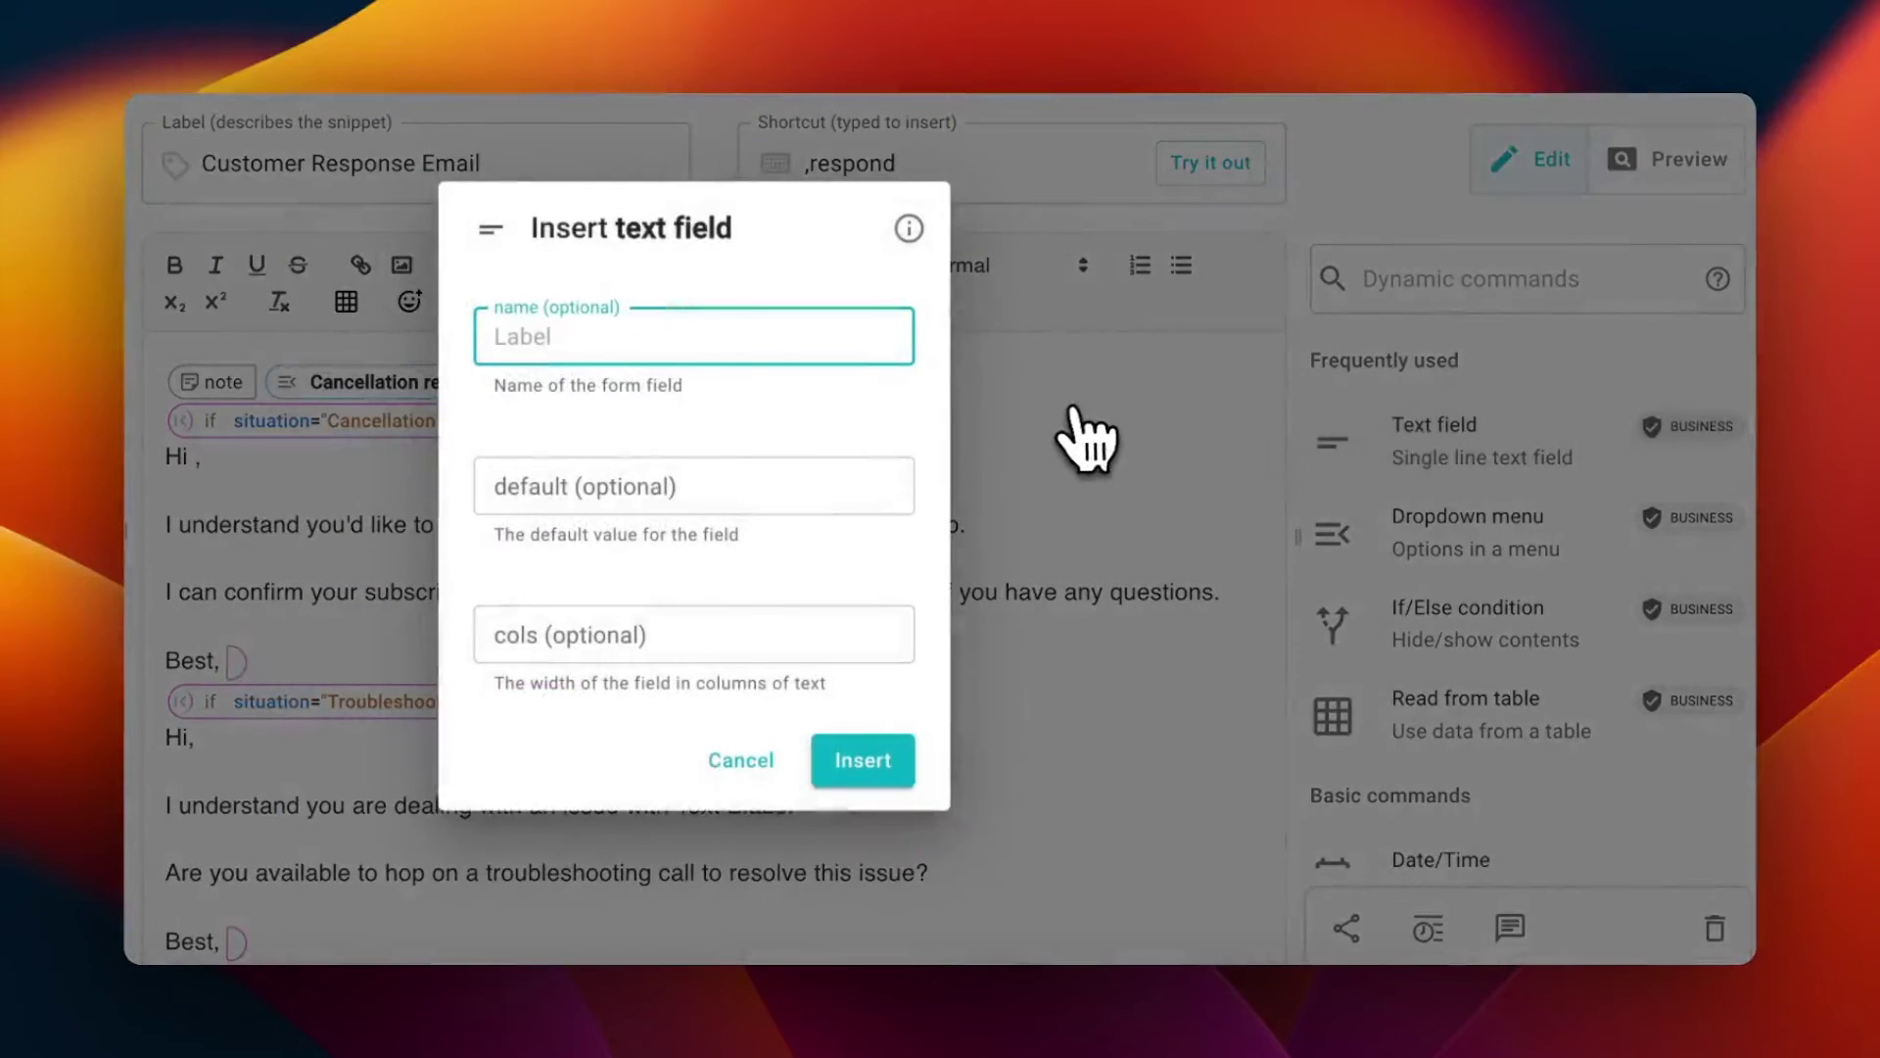
Add the name text field with default value John to the greeting.
key("Tab")
type("John")
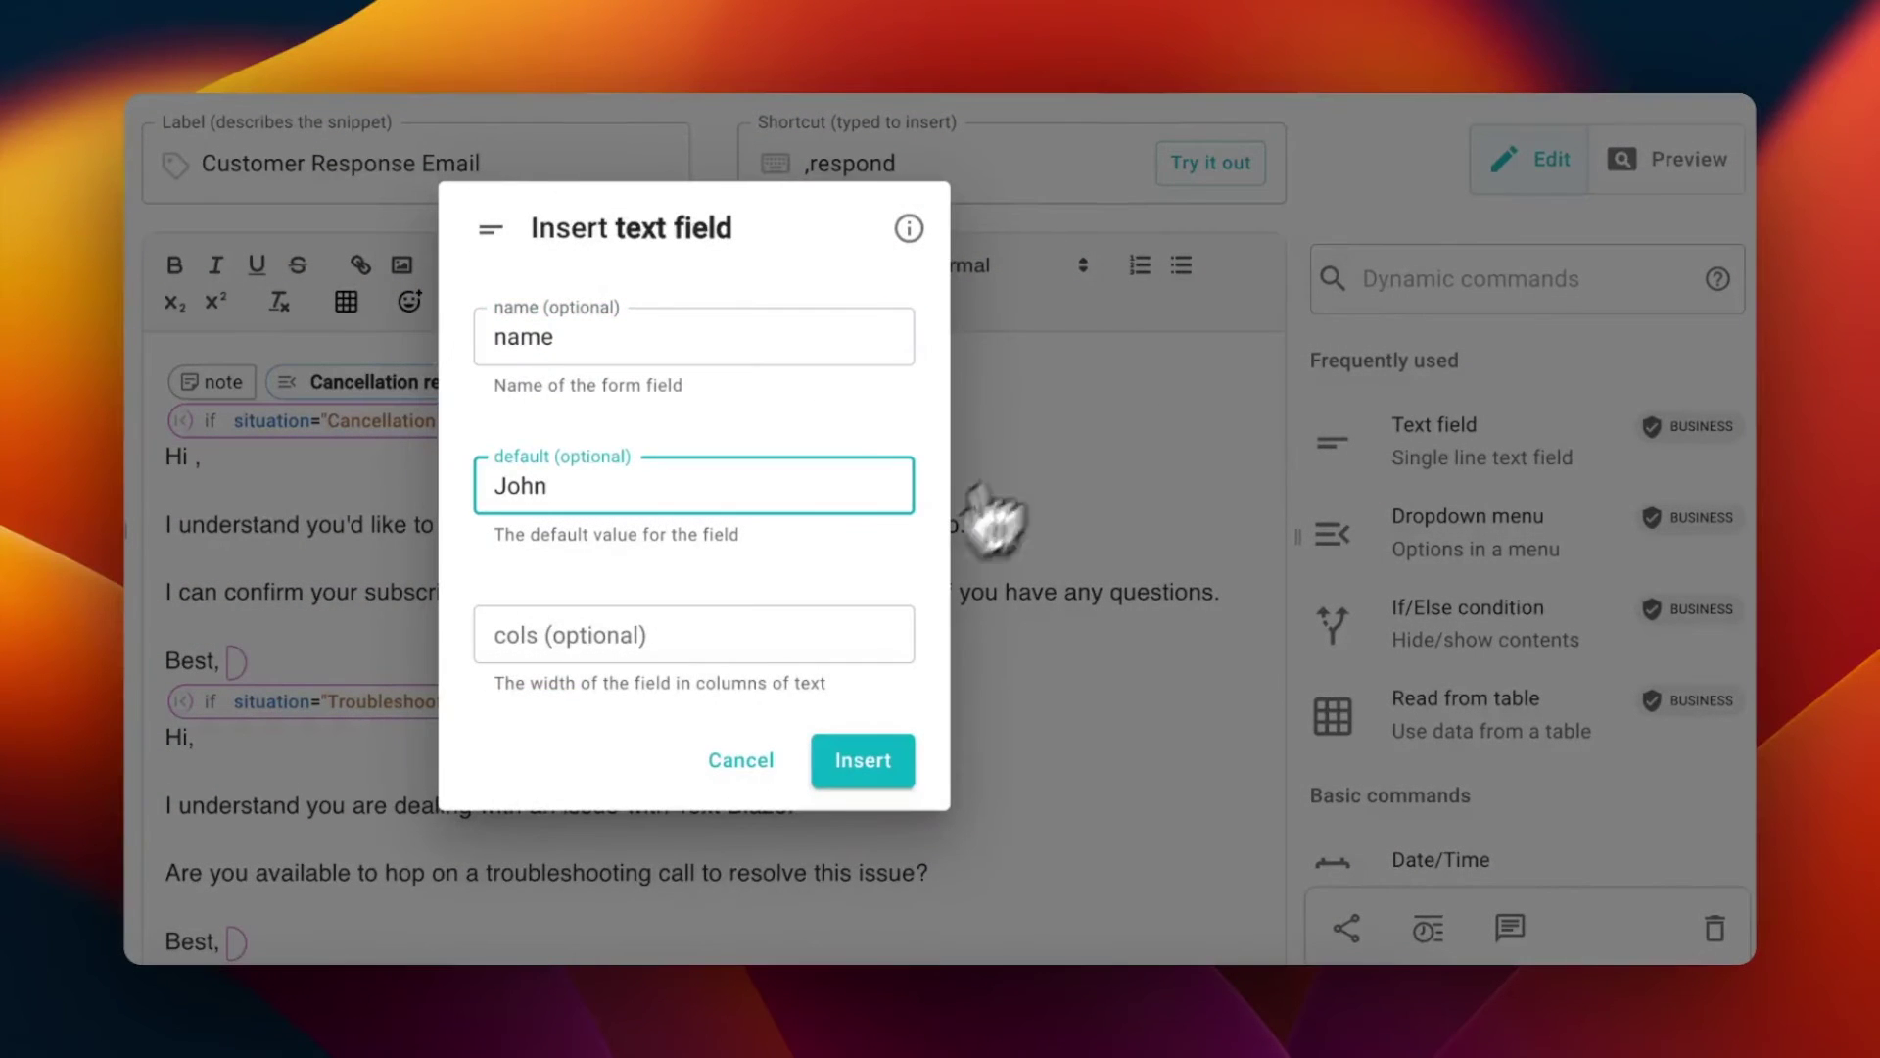
left_click(860, 762)
Test /respond with Cancellation requested and insert the result into the test box.
left_click(1236, 171)
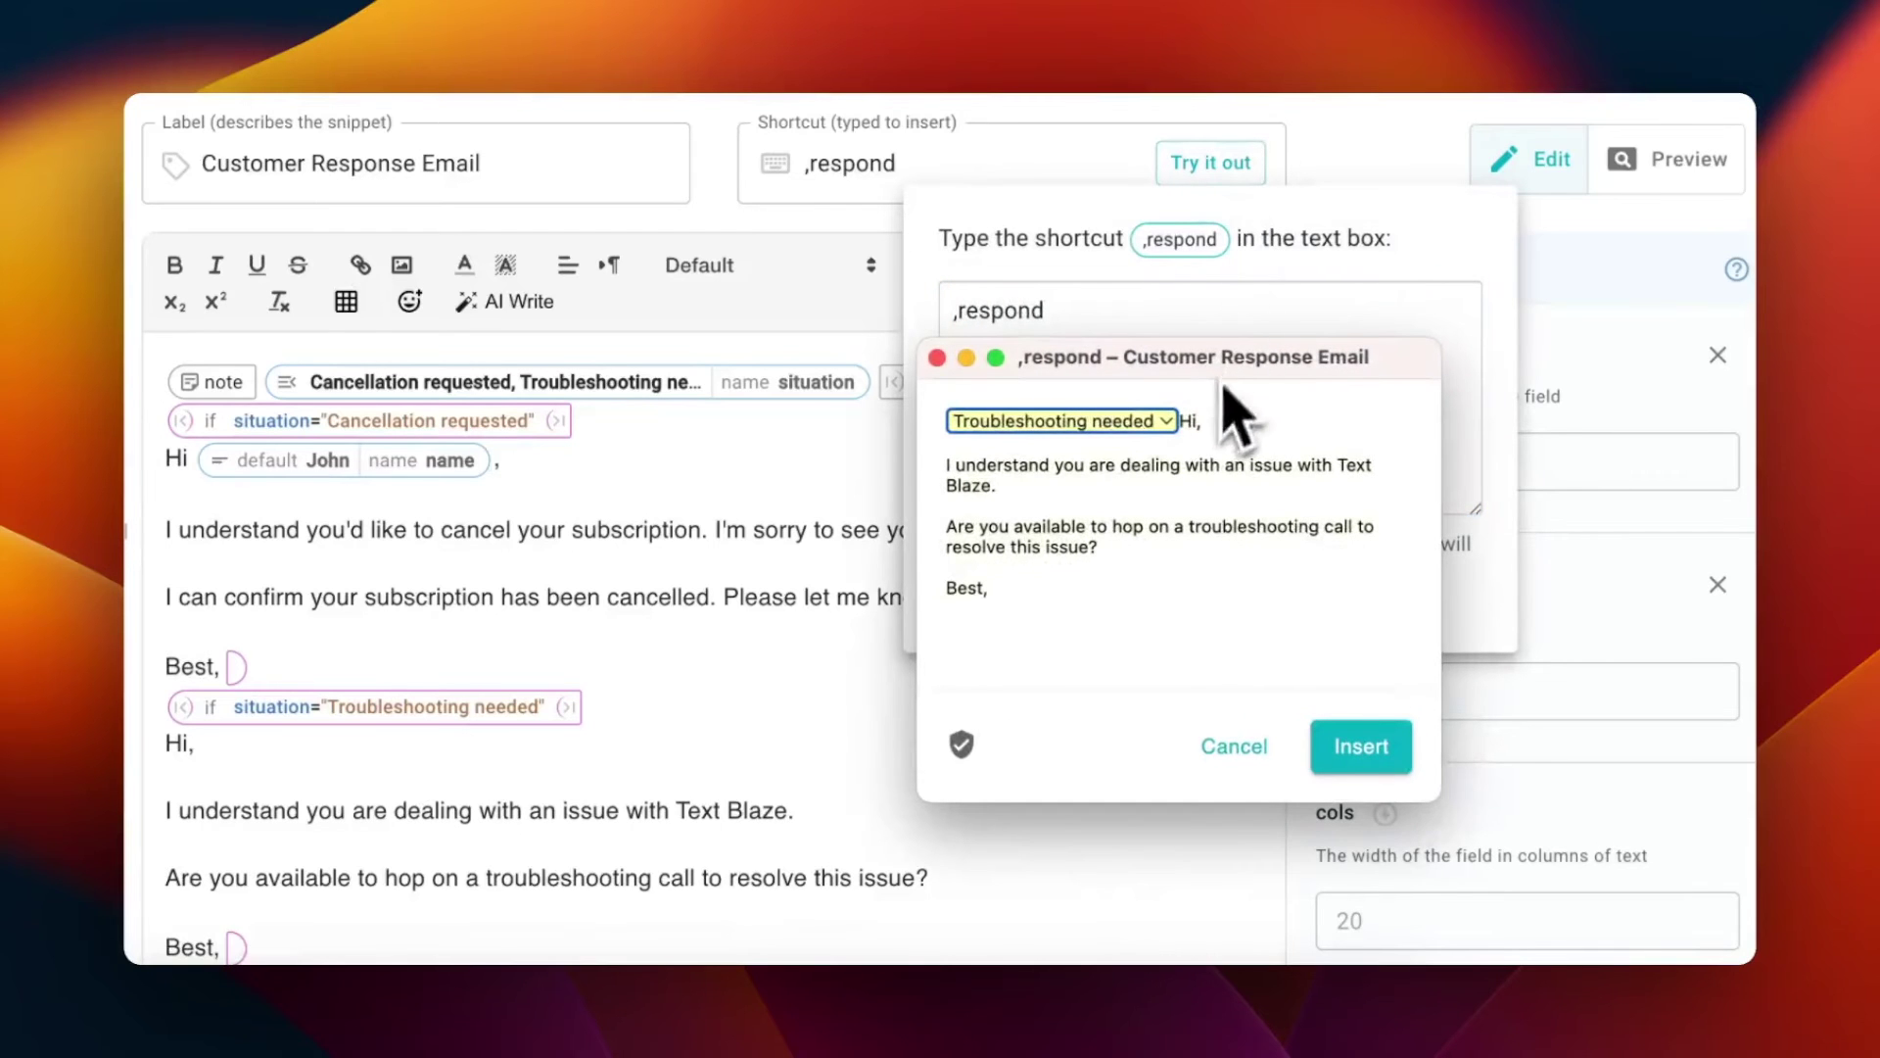
left_click(1167, 421)
left_click(1163, 393)
left_click(1360, 746)
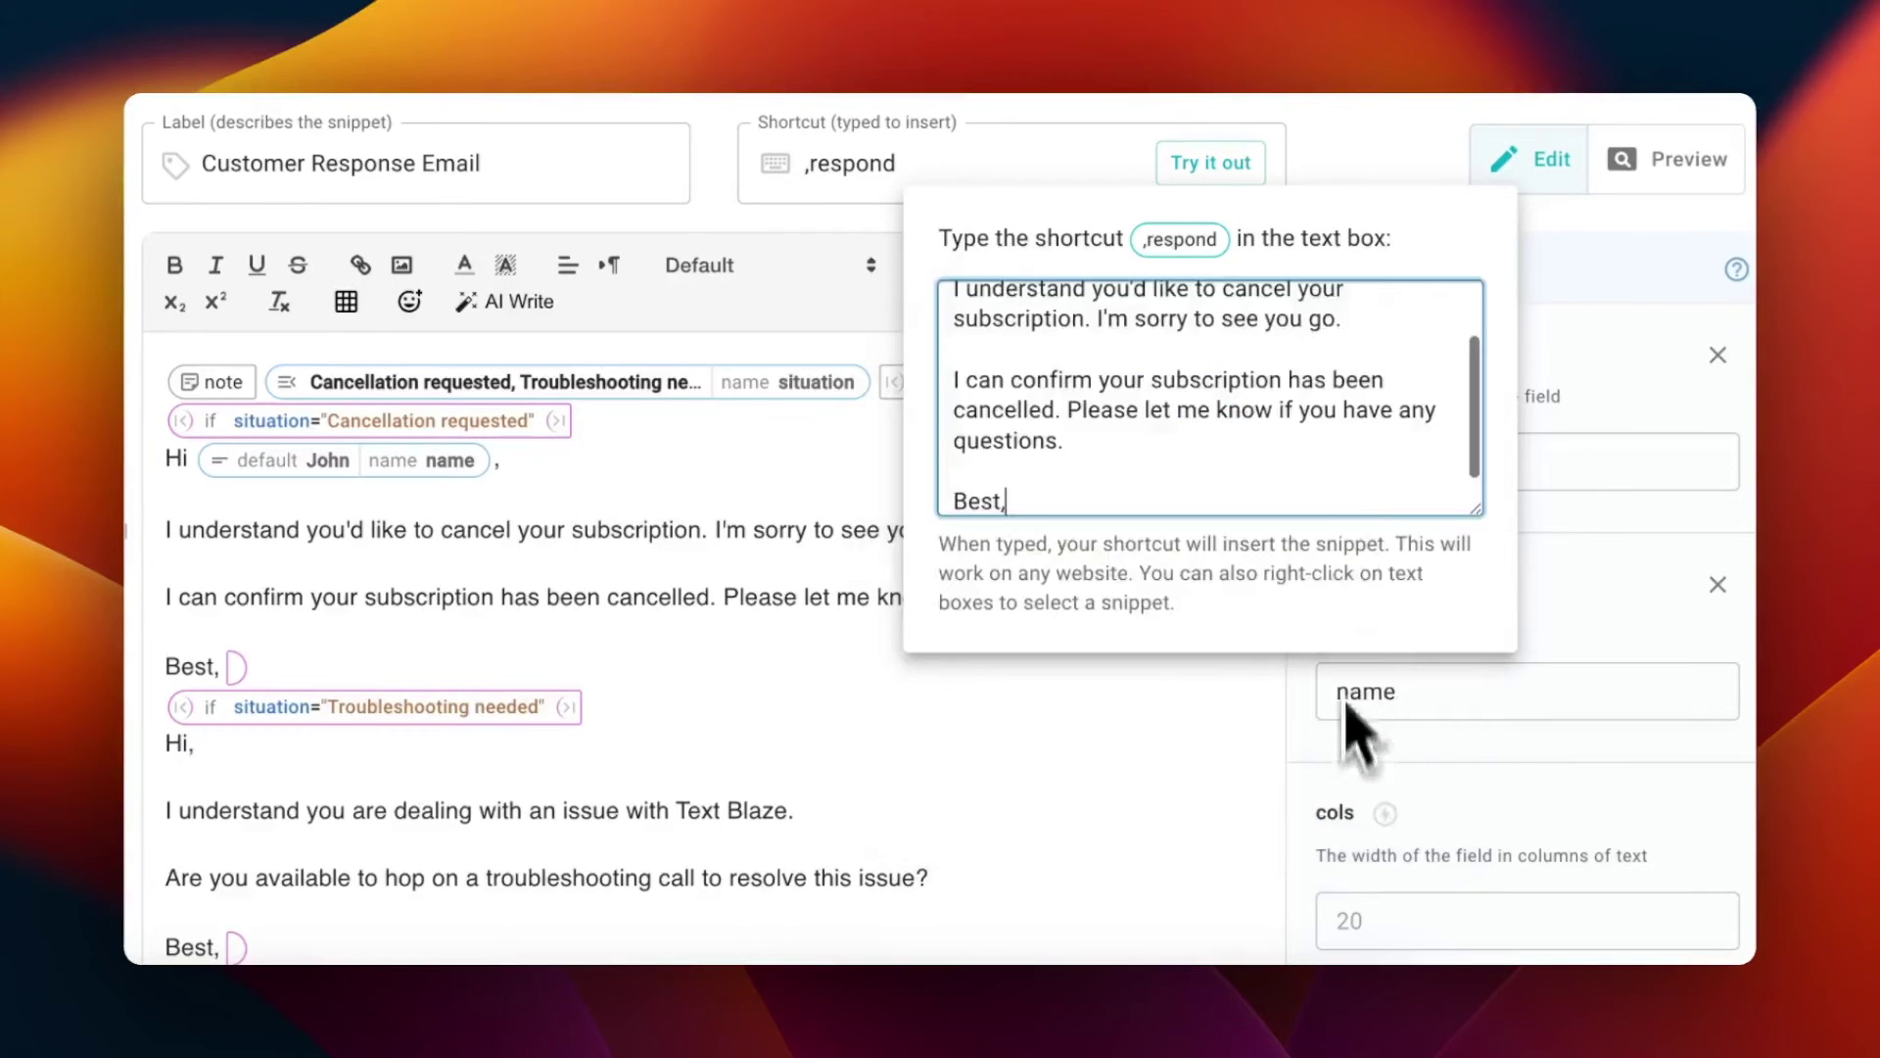
scroll(1384, 411, "up", 2)
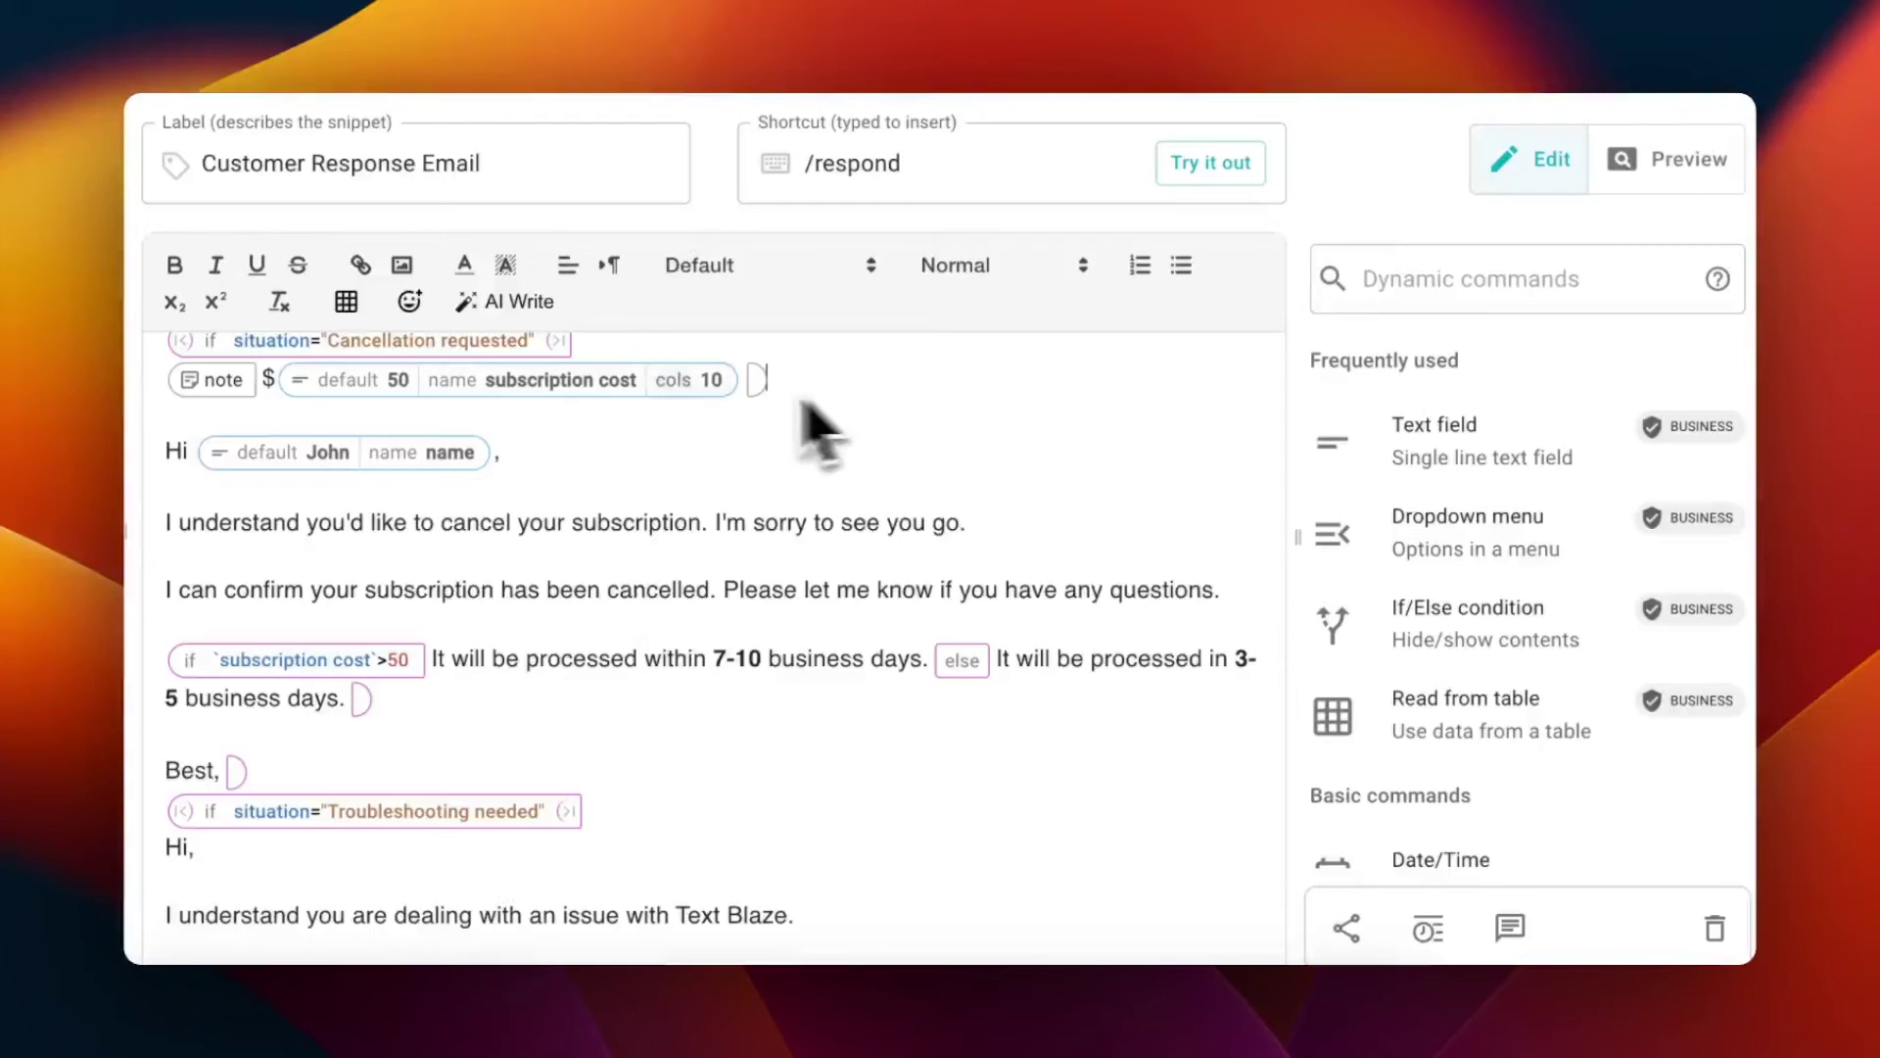
In Preview, set the situation to Cancellation requested to check its email.
scroll(519, 402, "down", 2)
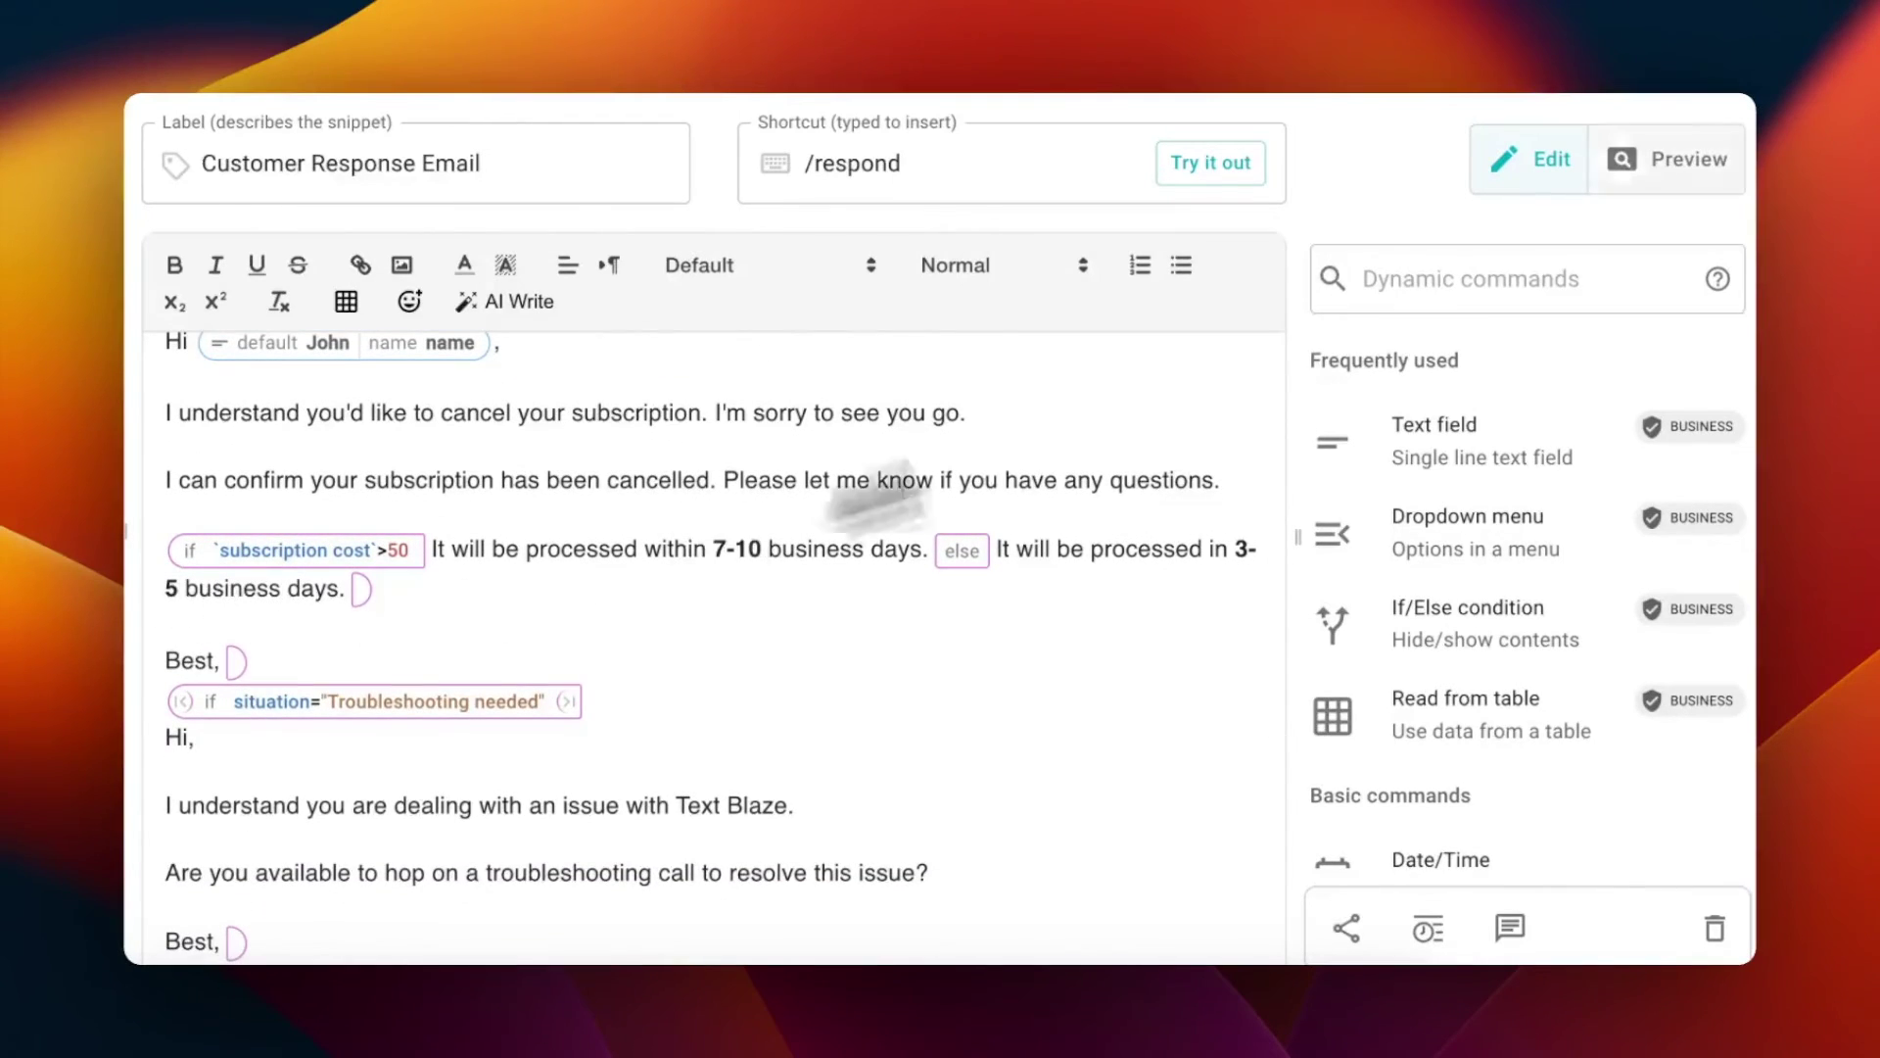
left_click(1679, 160)
left_click(411, 391)
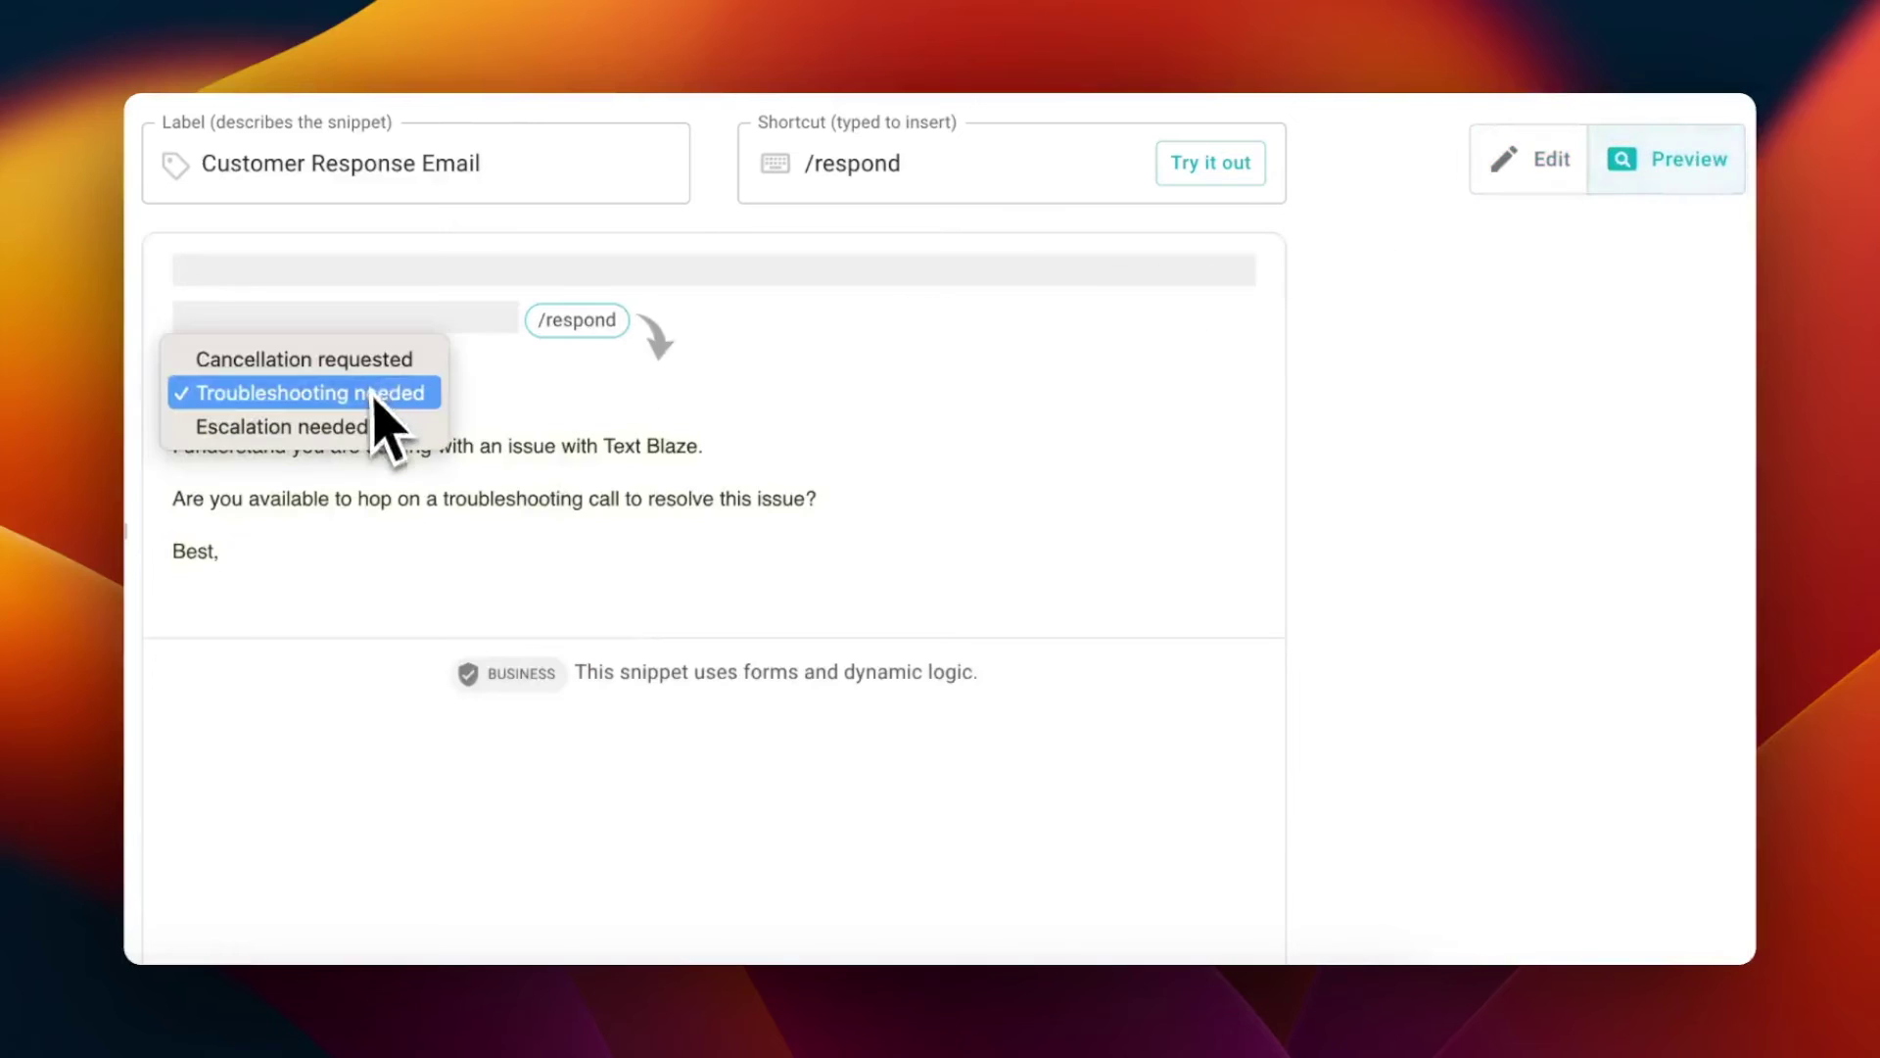
left_click(372, 359)
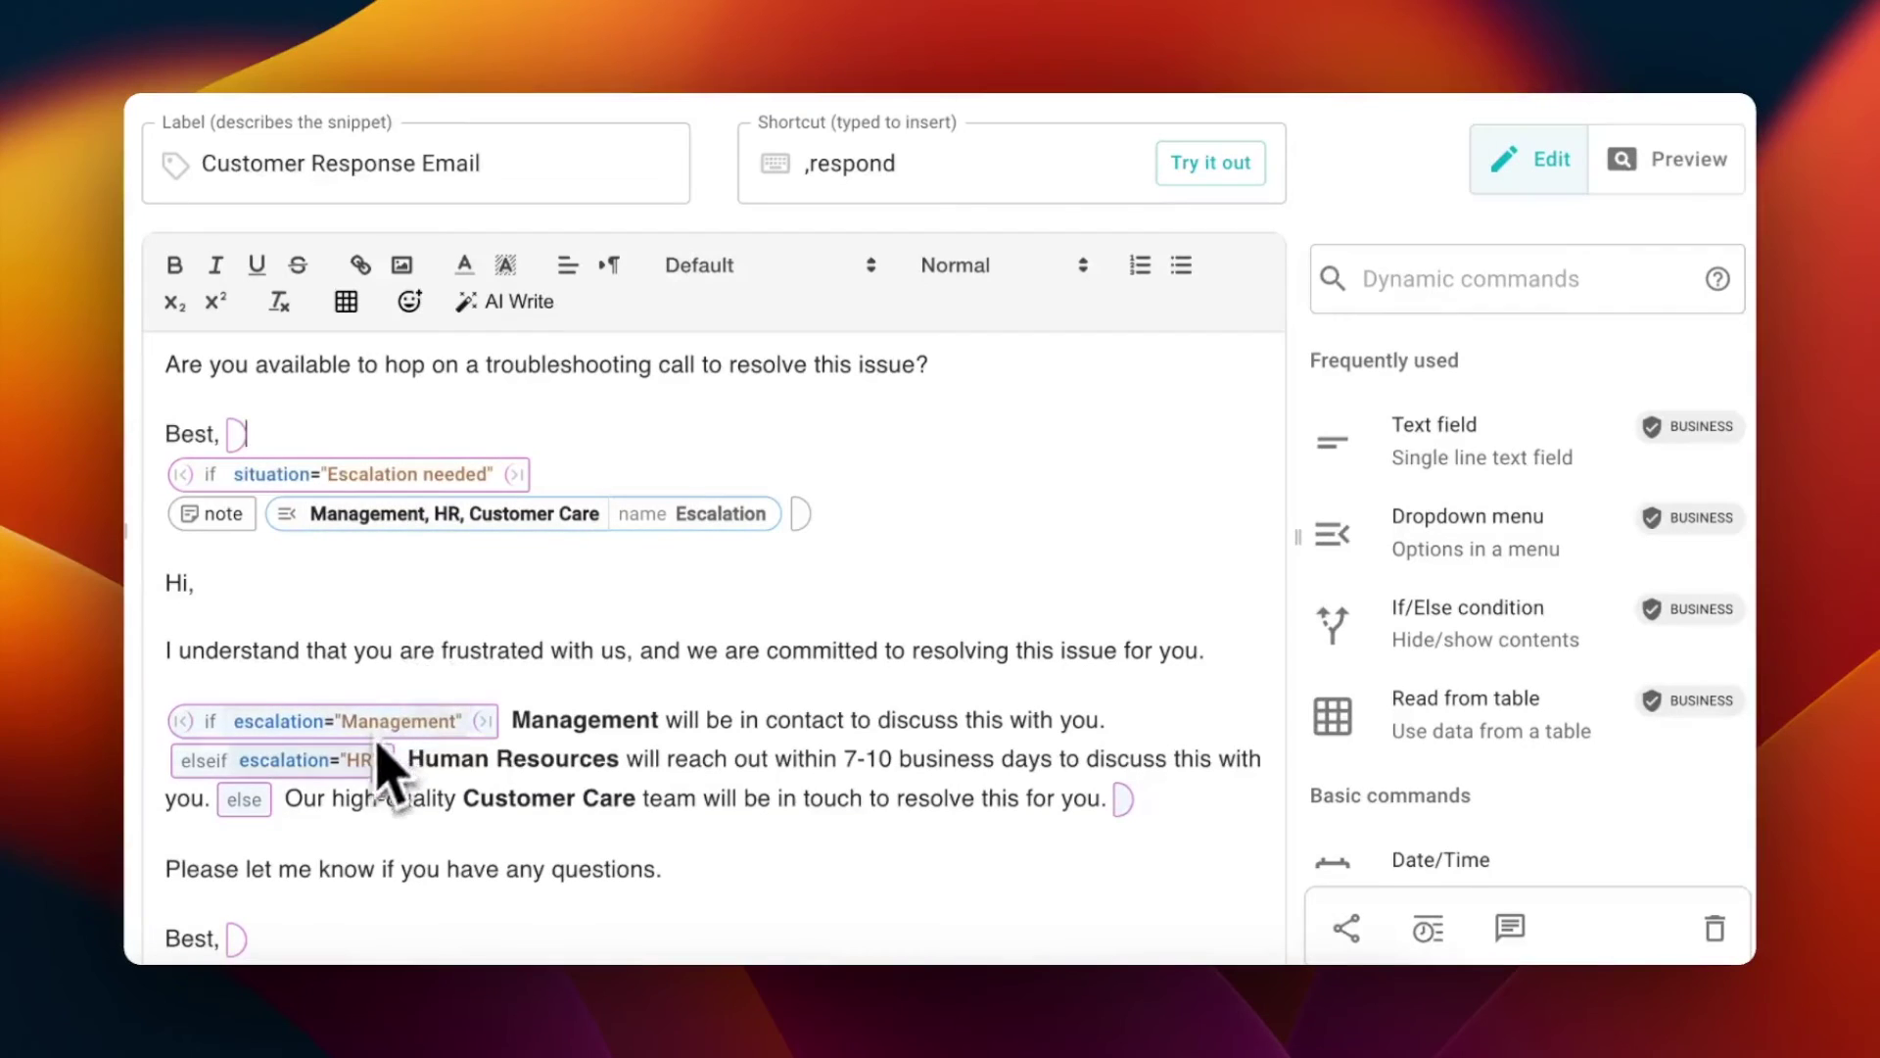
In Preview, choose Escalation needed, then HR as the escalation team, and reopen the team choices.
left_click(1692, 159)
left_click(374, 410)
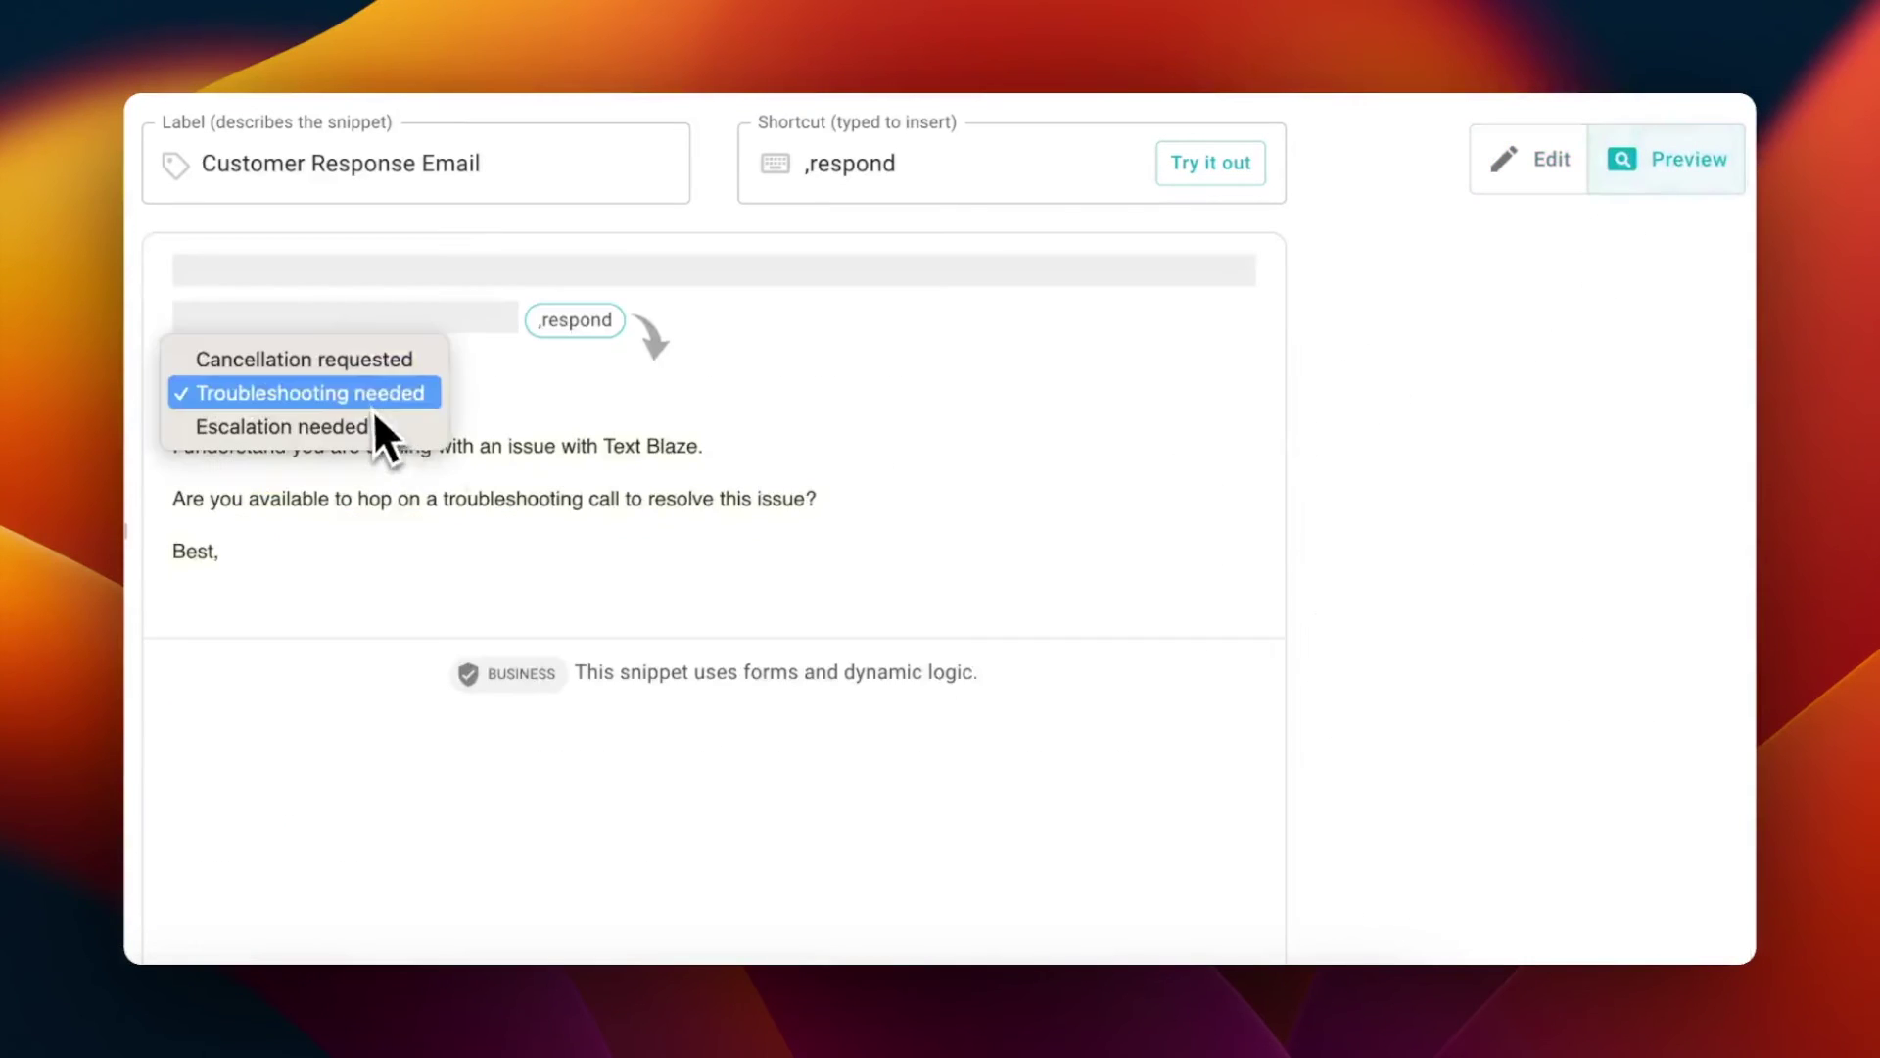
left_click(368, 428)
left_click(576, 393)
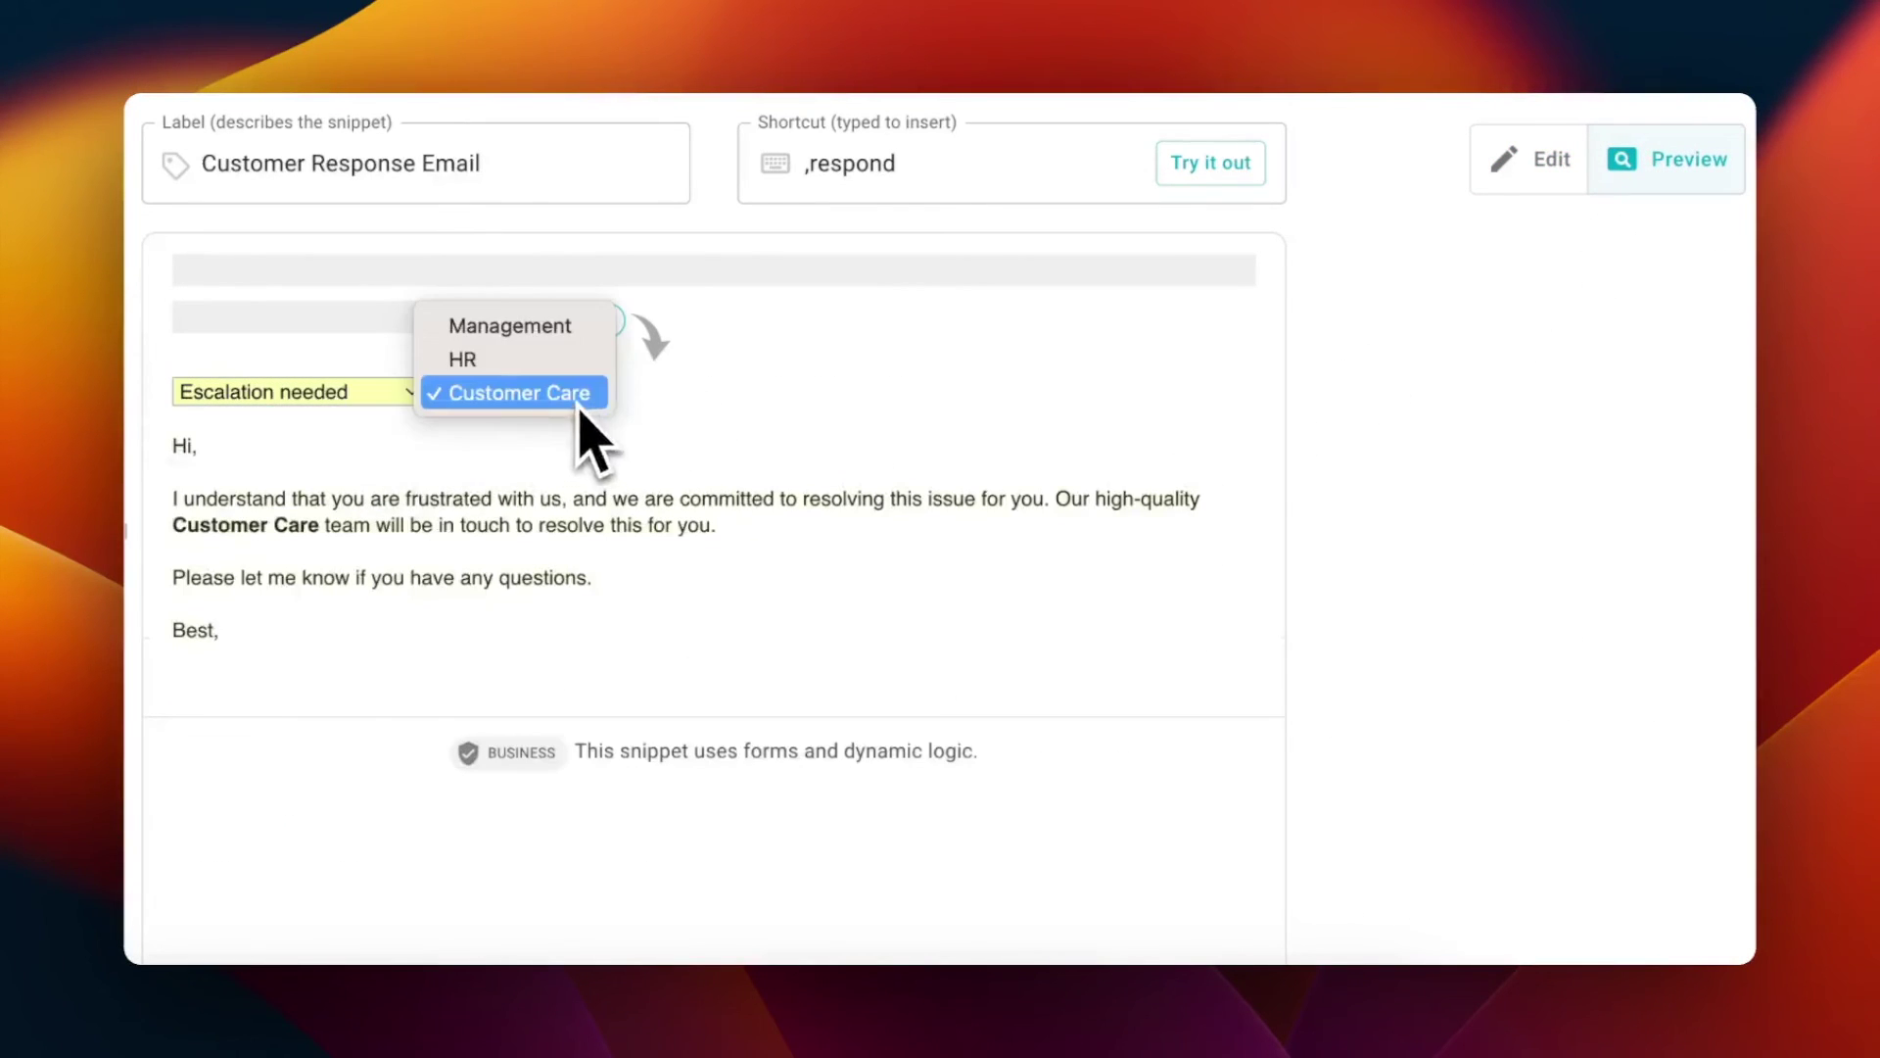
left_click(568, 357)
left_click(573, 394)
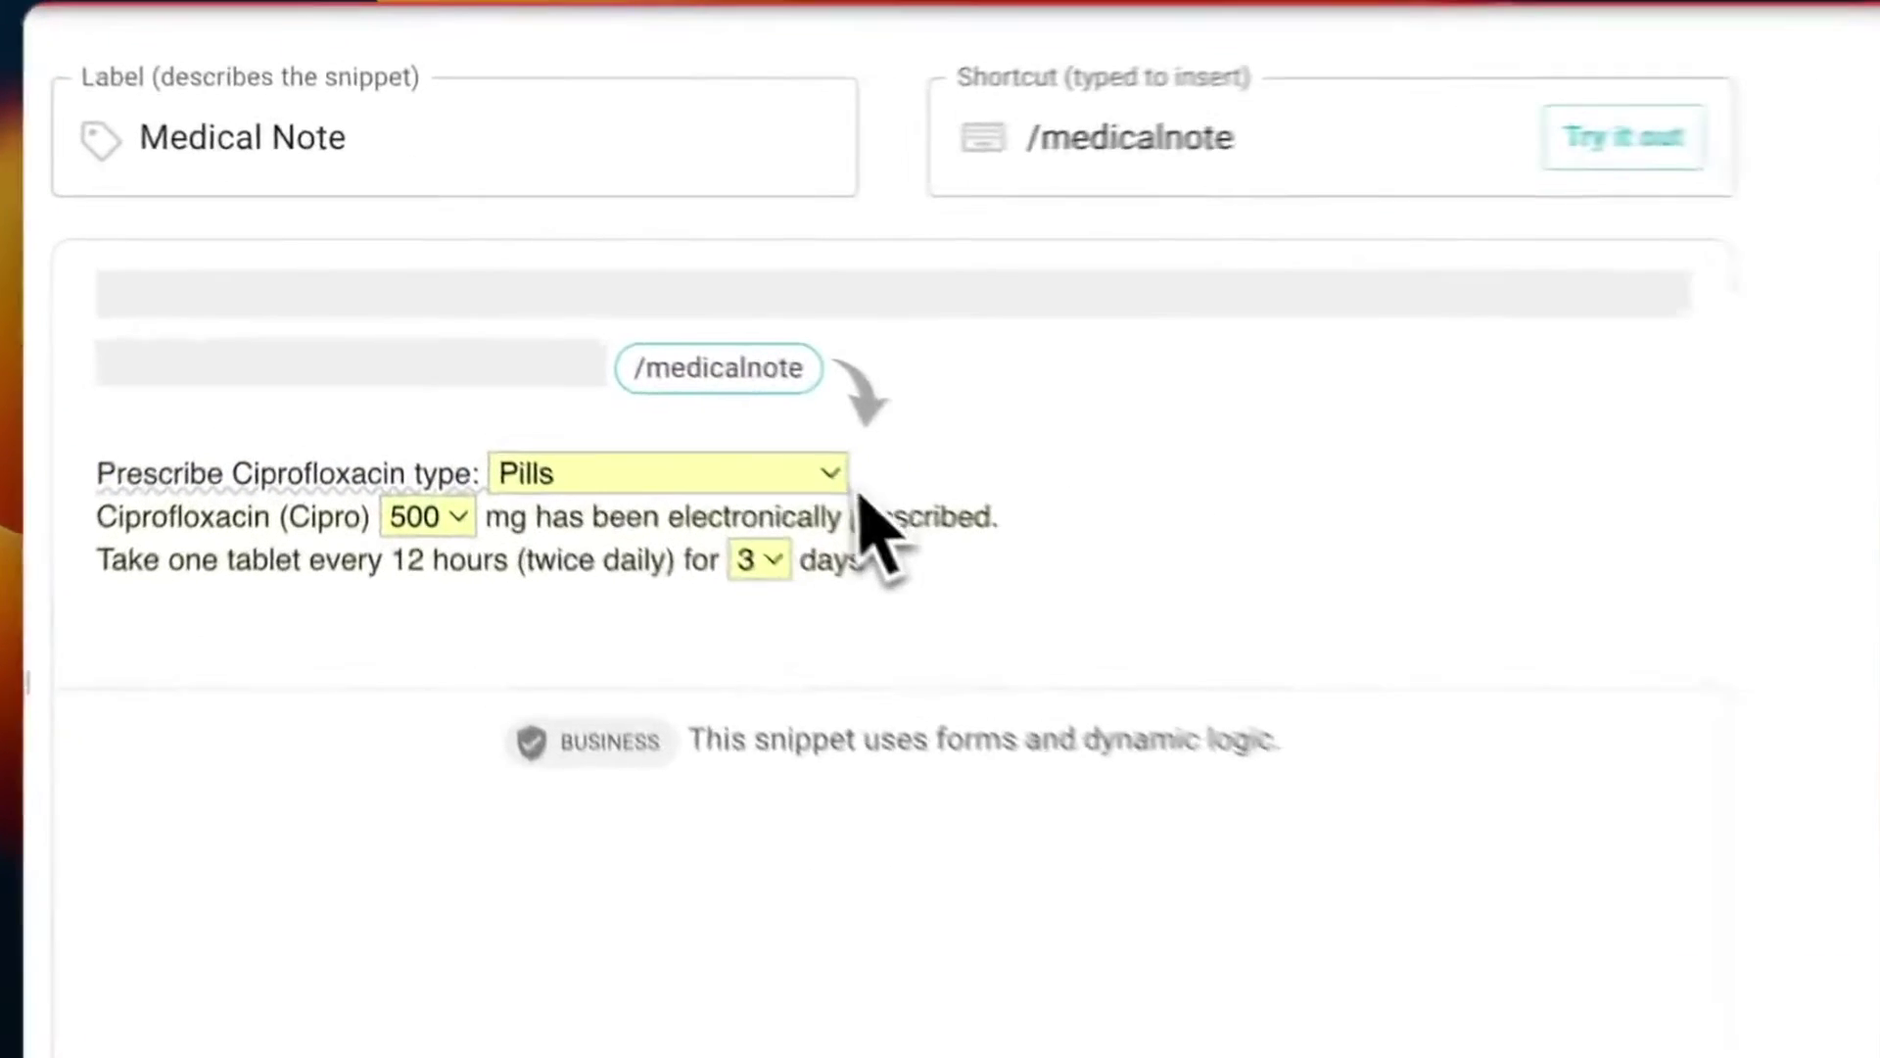
Try the Ciprofloxacin type choices Eye drops and Cipro-only ear drops, and pick the Spring semester.
left_click(856, 495)
left_click(885, 563)
left_click(899, 507)
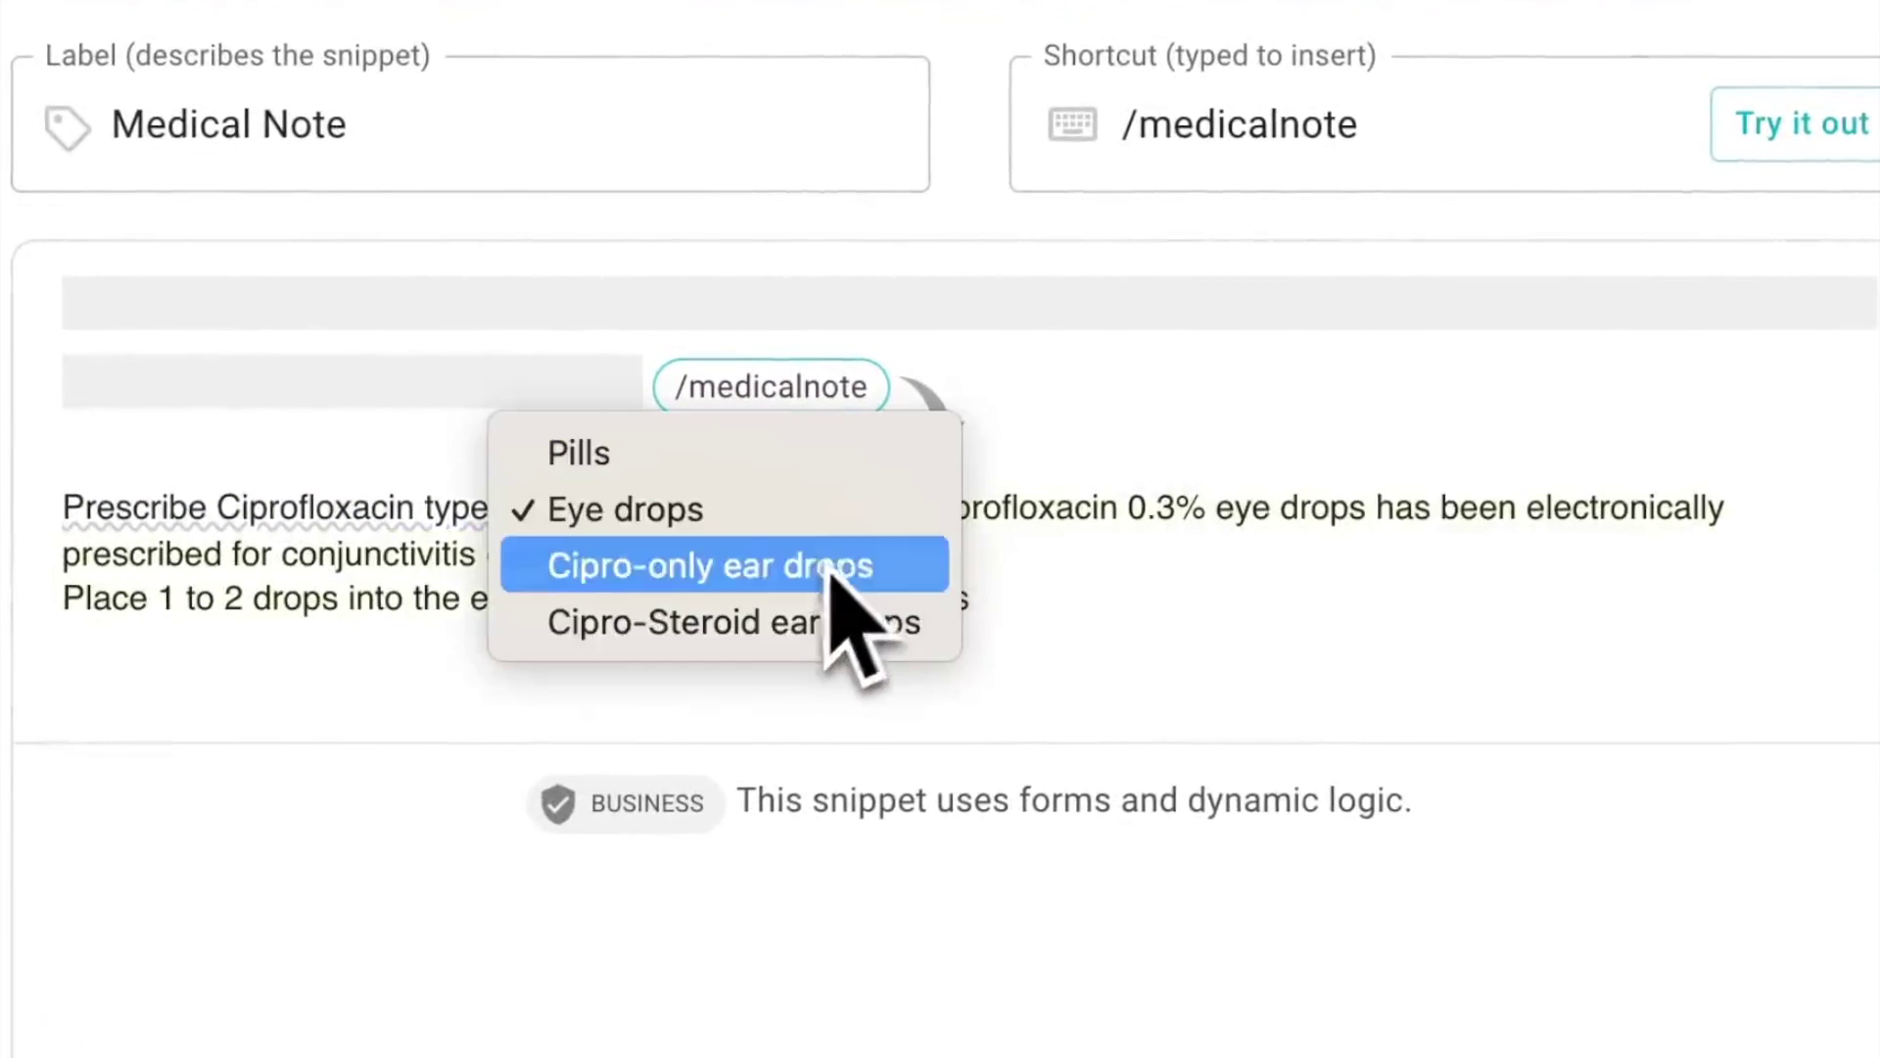
left_click(843, 560)
left_click(839, 509)
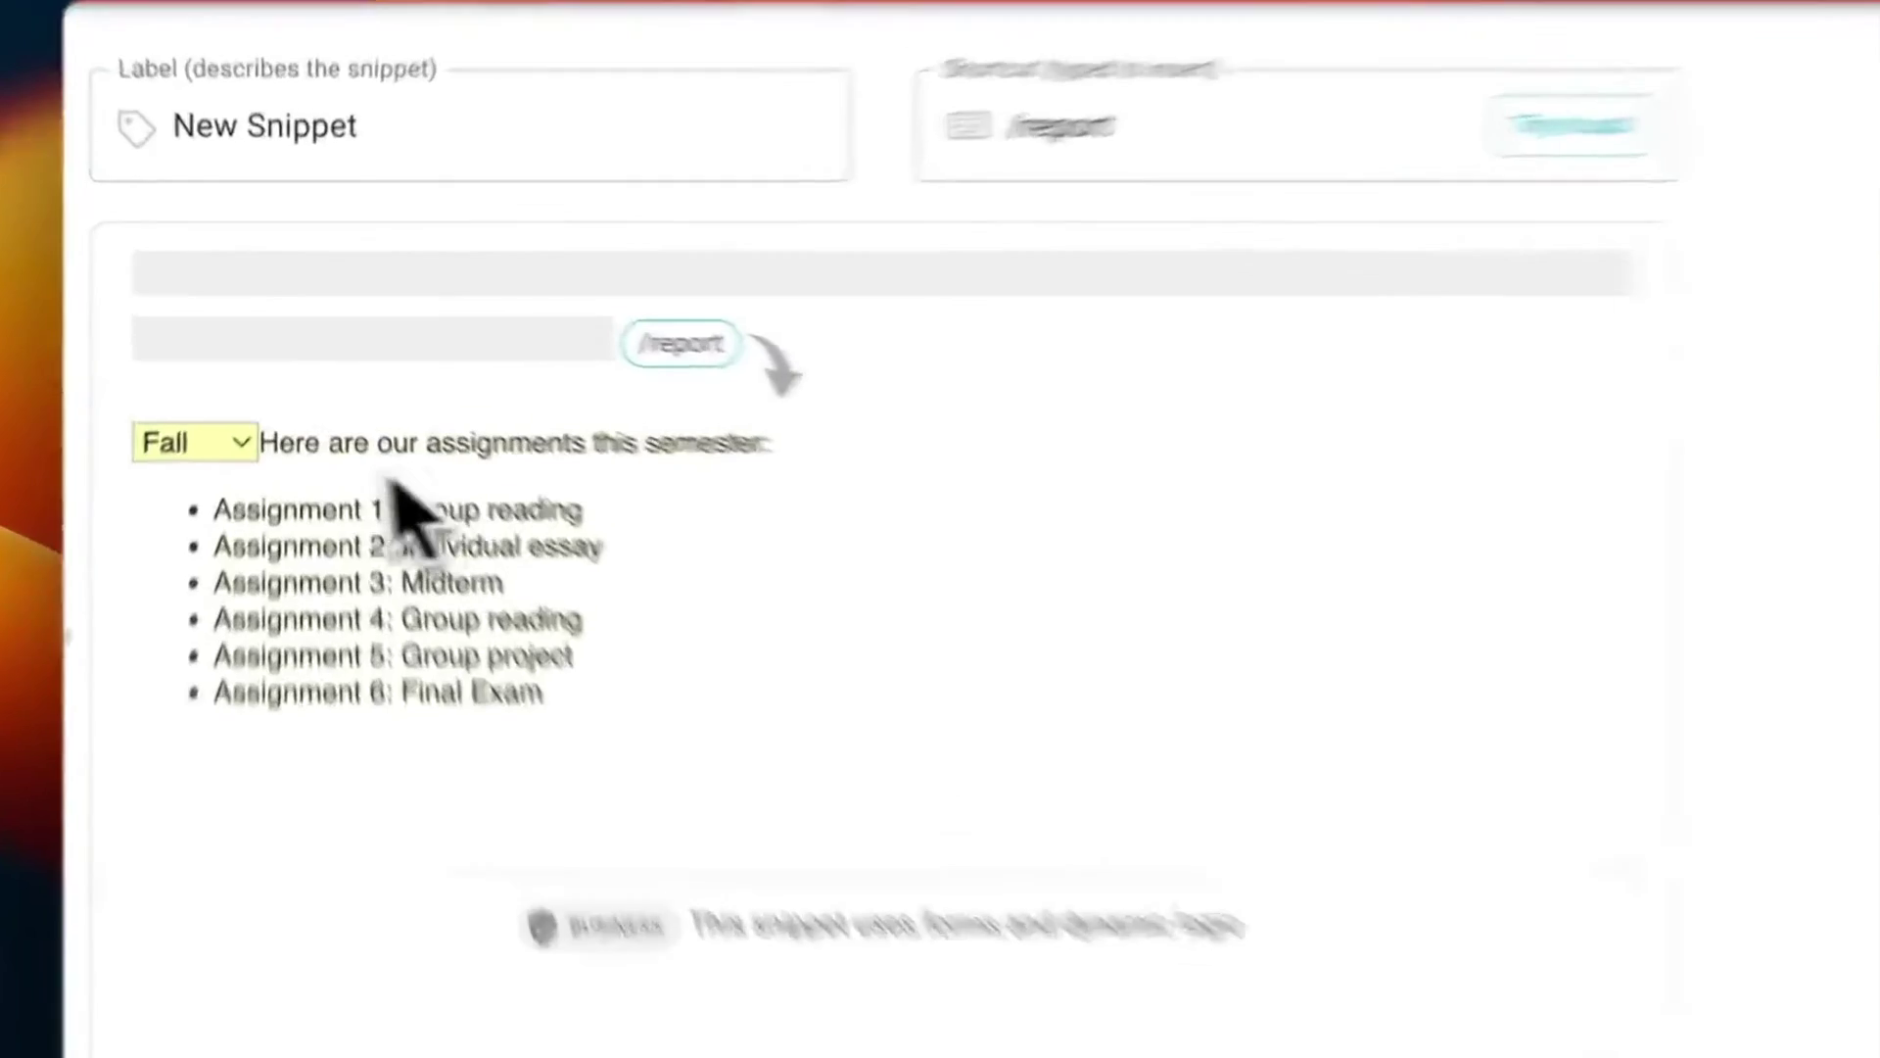
left_click(252, 399)
left_click(224, 586)
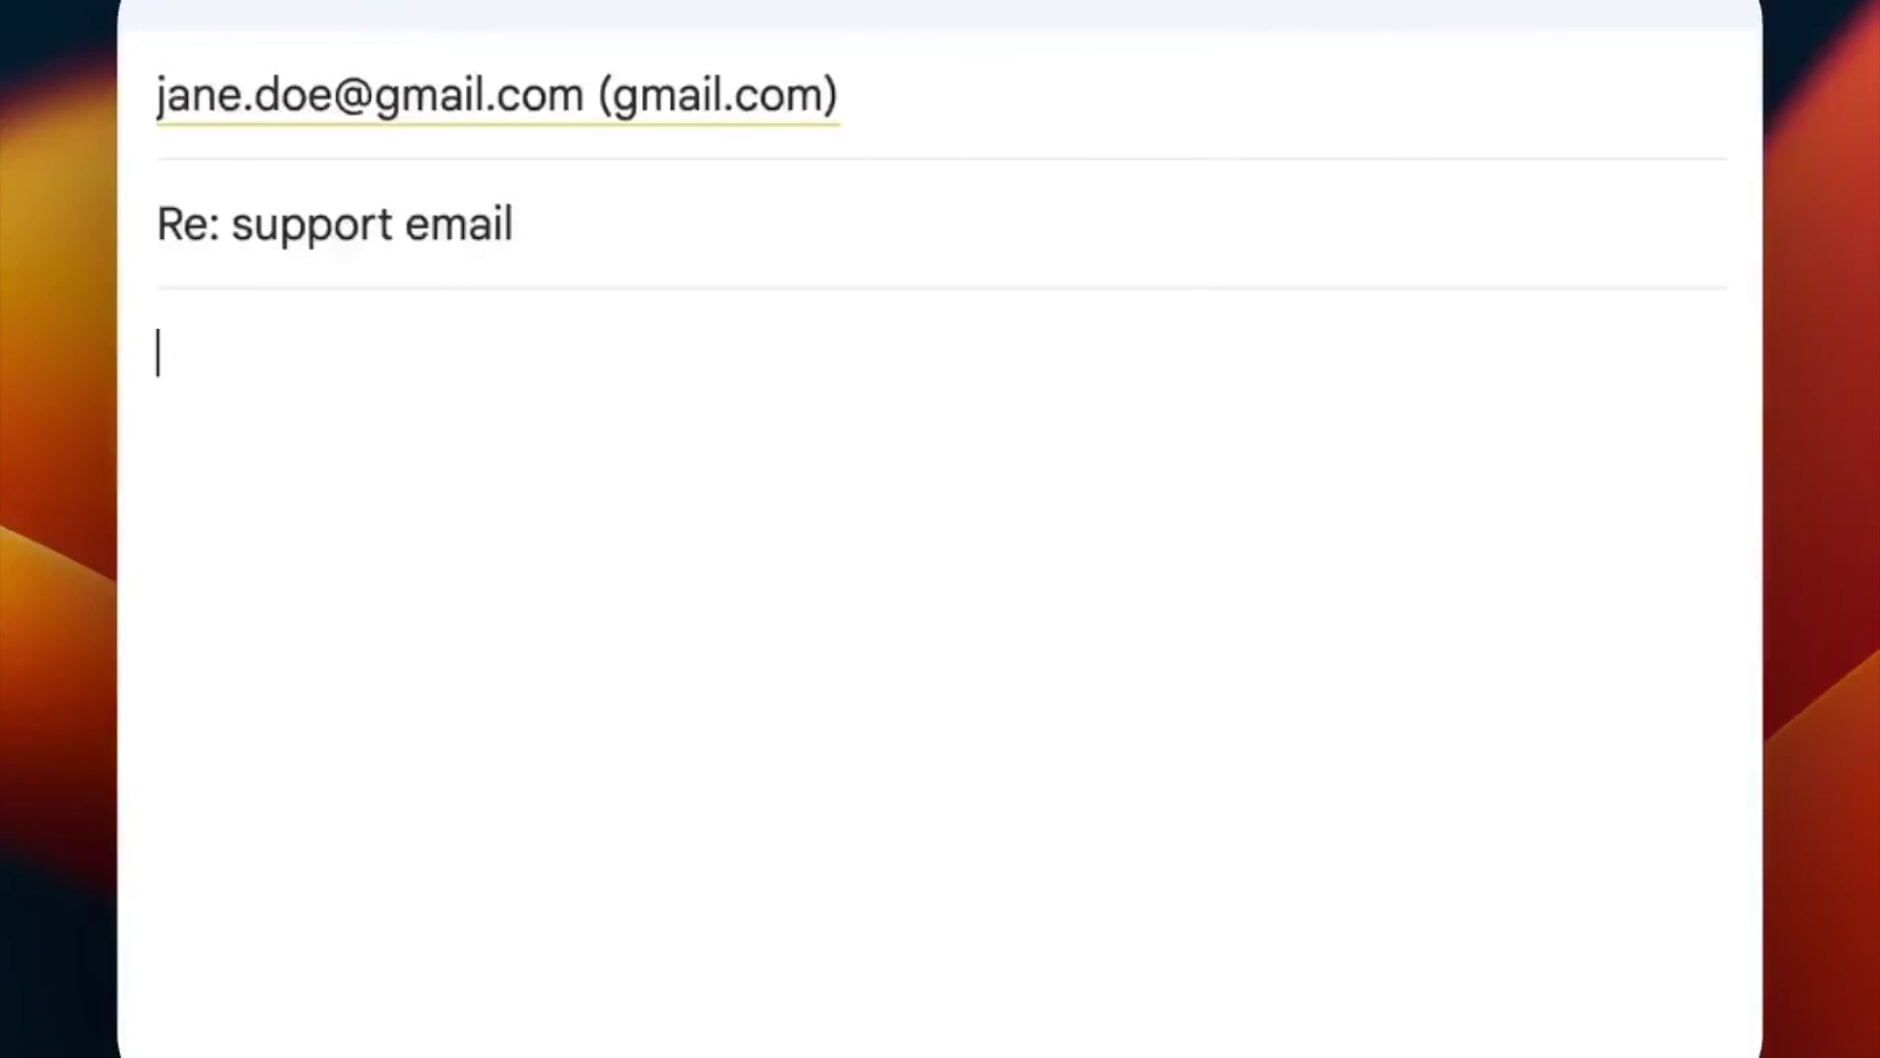
Insert /respond into the email body with the situation set to Escalation needed.
type("/respond")
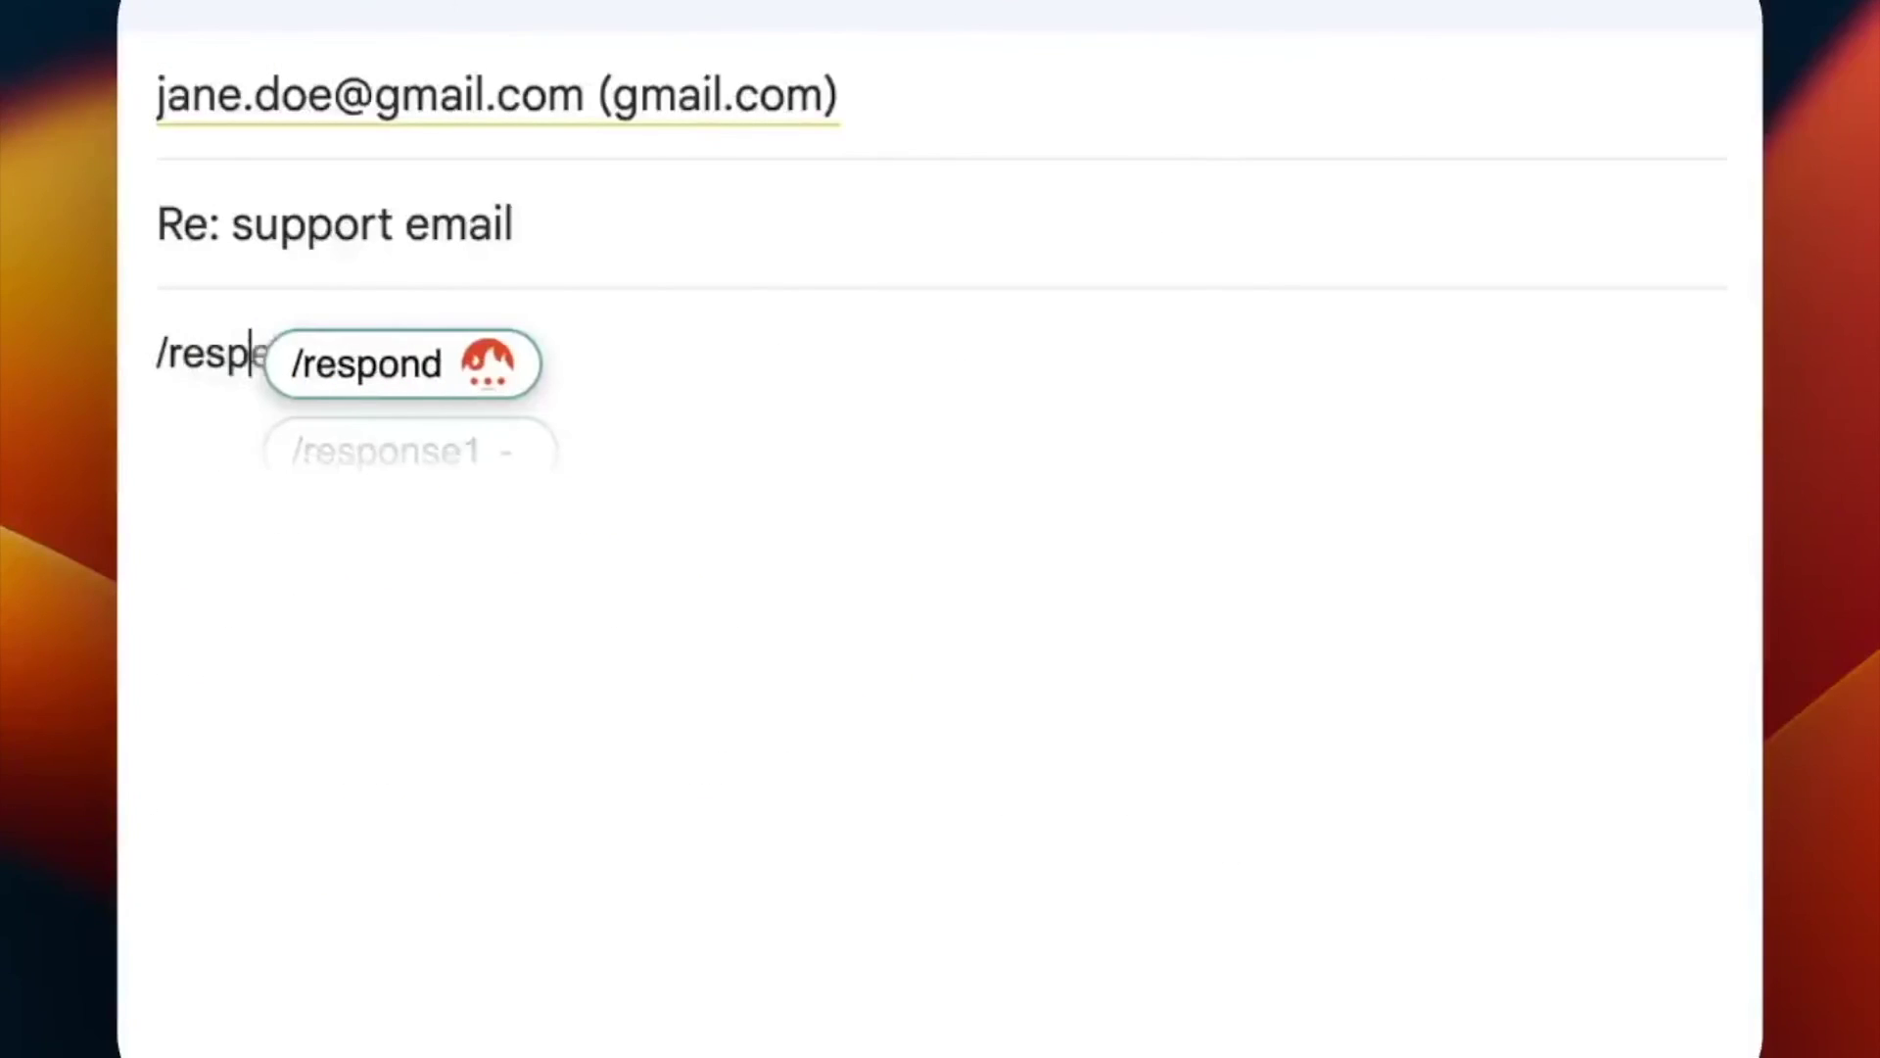
key("space")
key("Down")
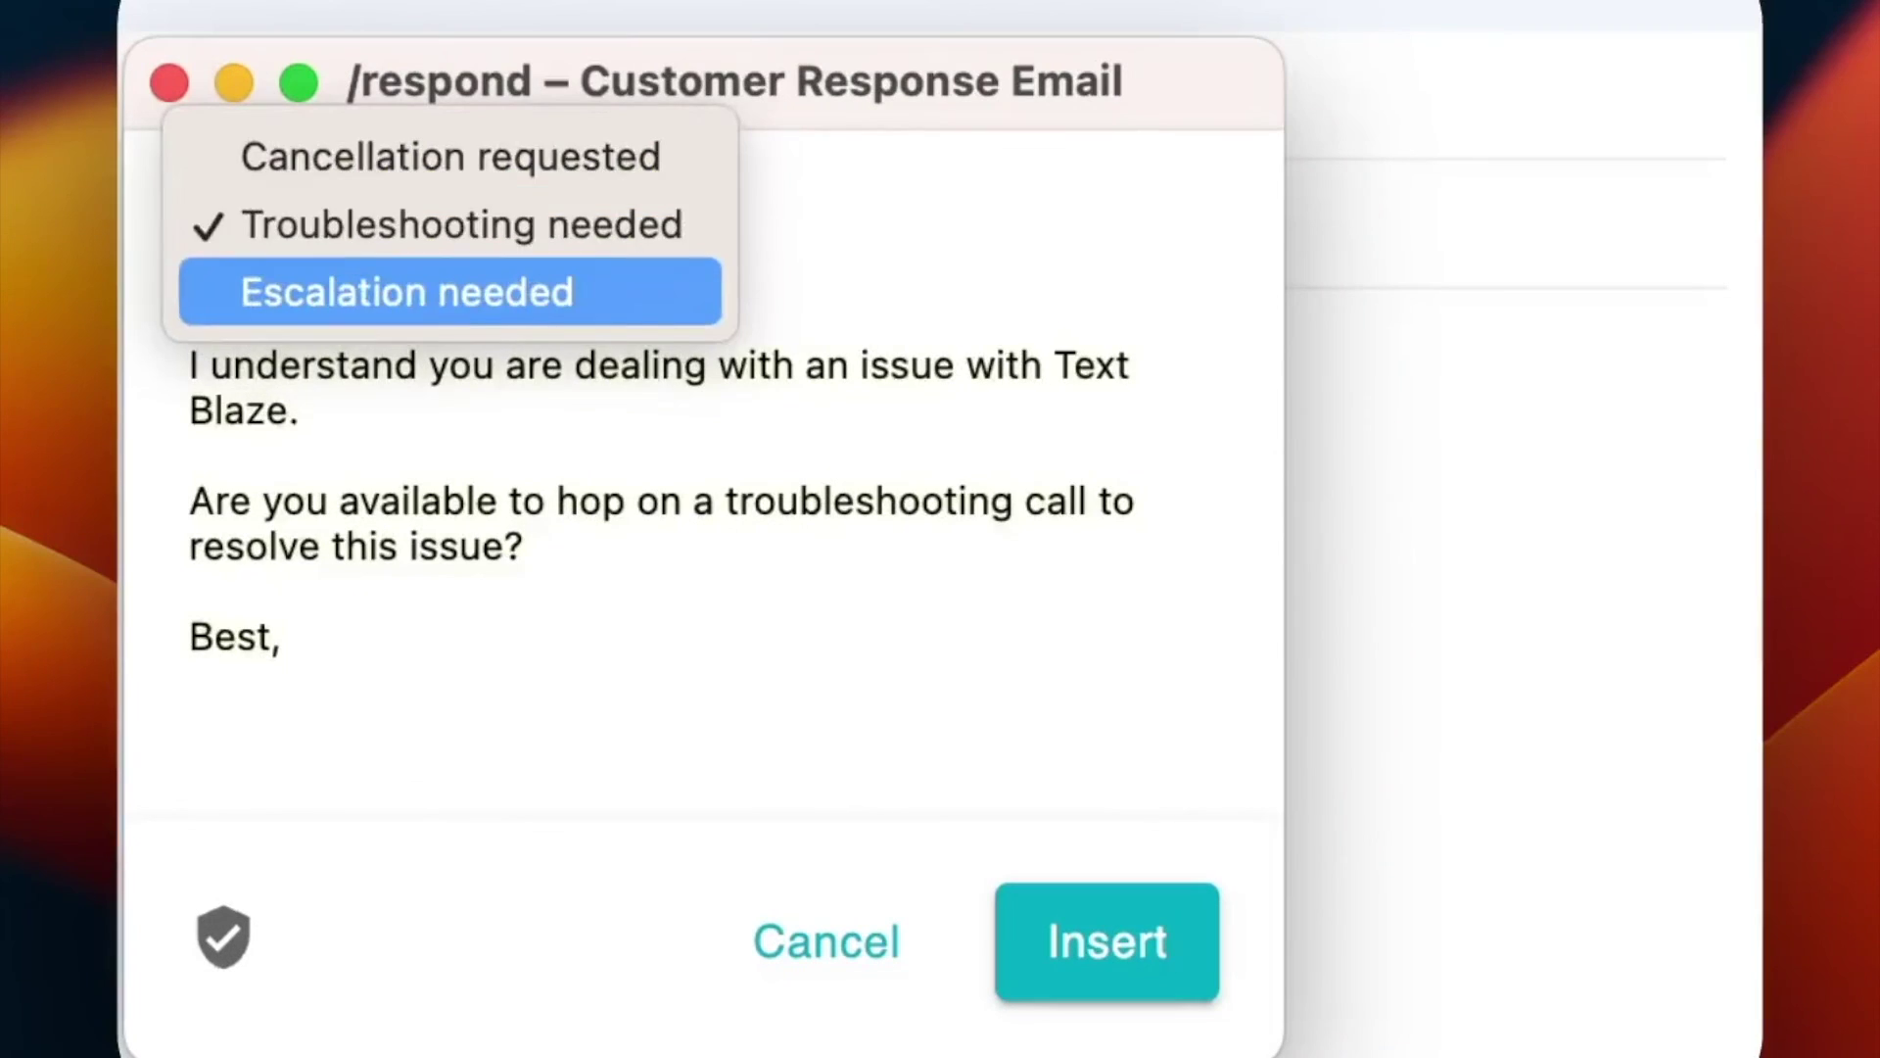
key("Return")
key("super+Return")
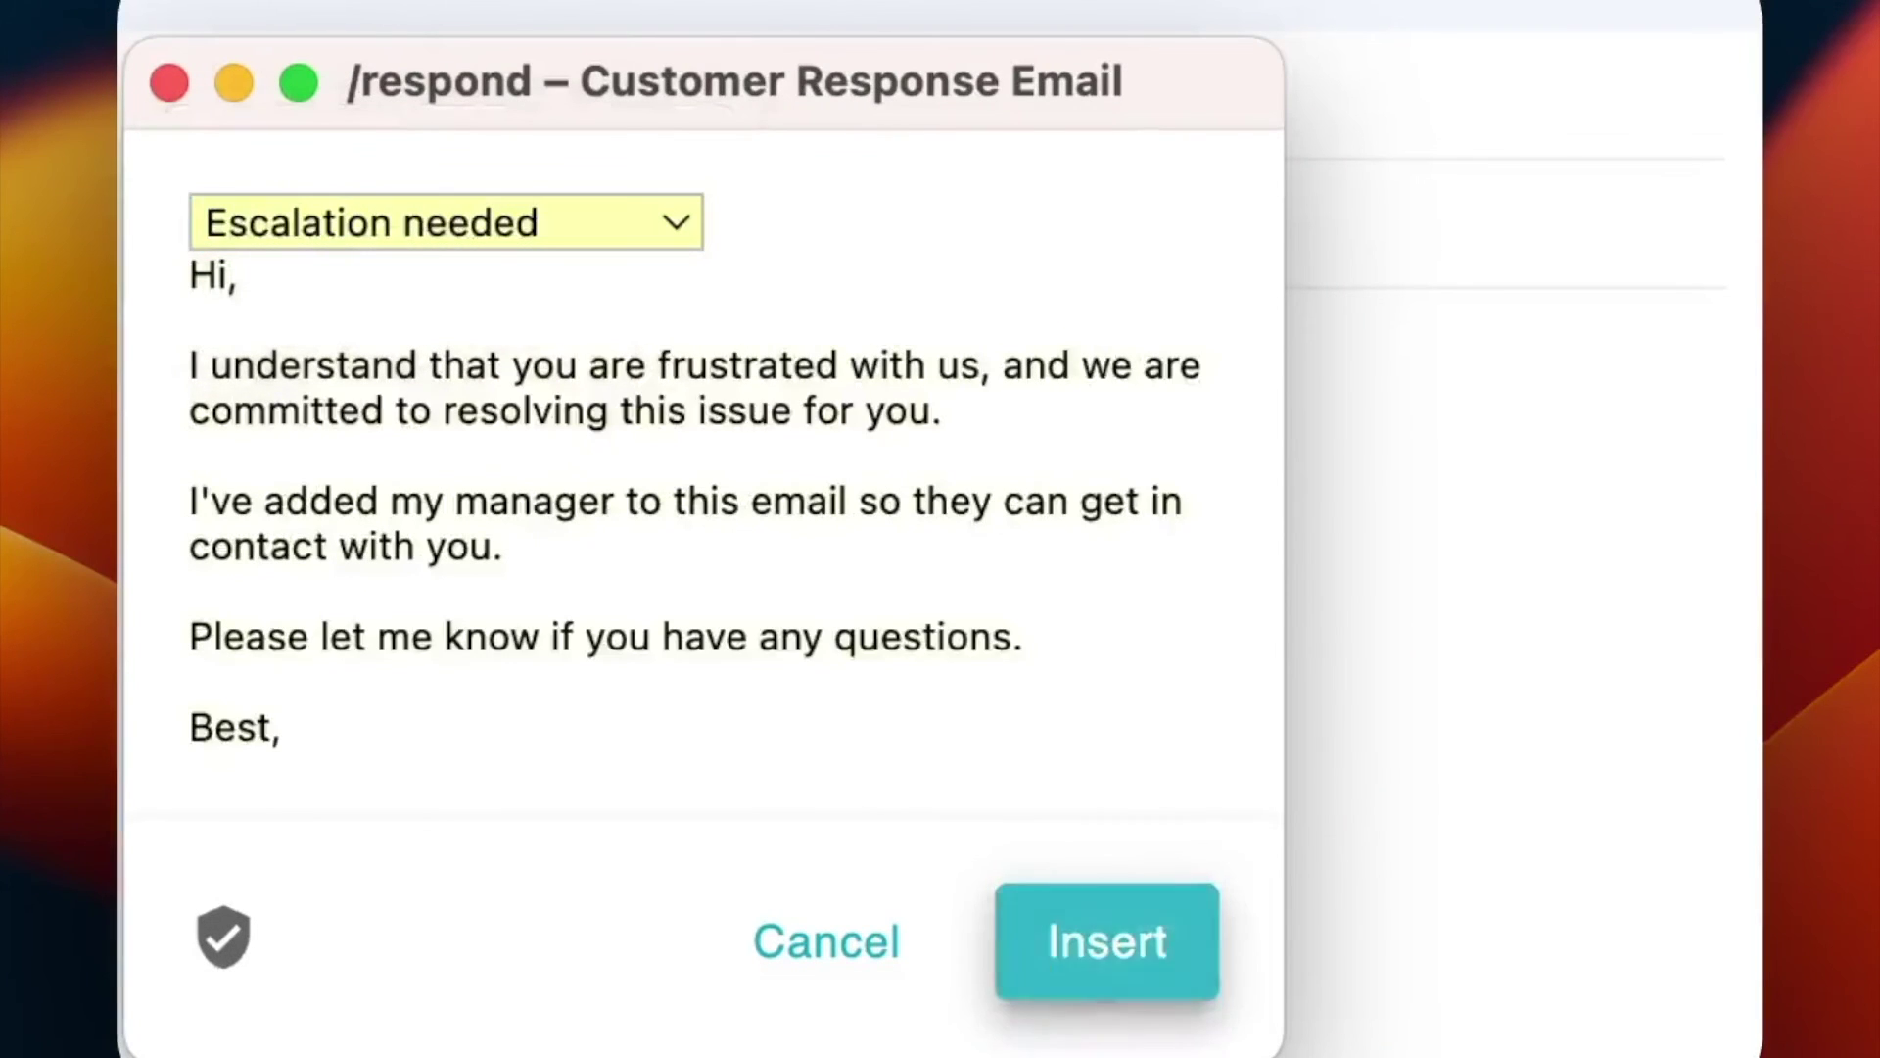